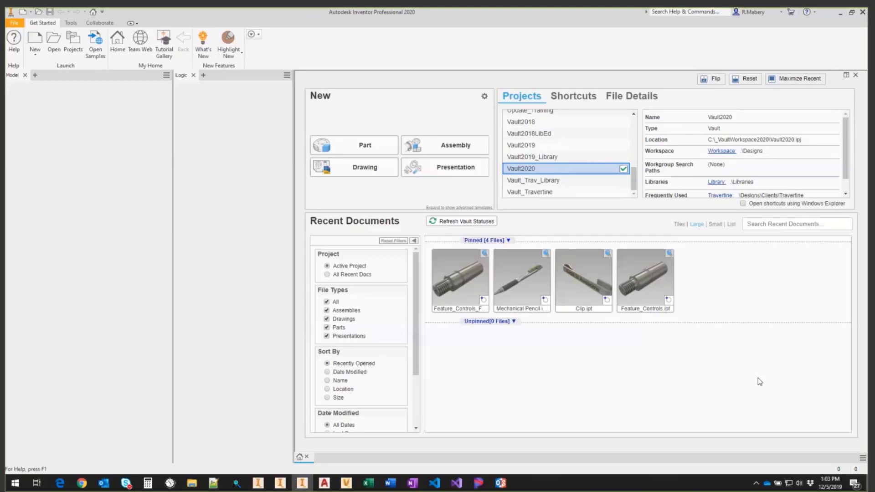
# Open the pinned part Feature_Controls.ipt and inspect the editable names of the O_Ring_Groove, Hole_Thru and External_Thread features.
pyautogui.moveTo(666, 273)
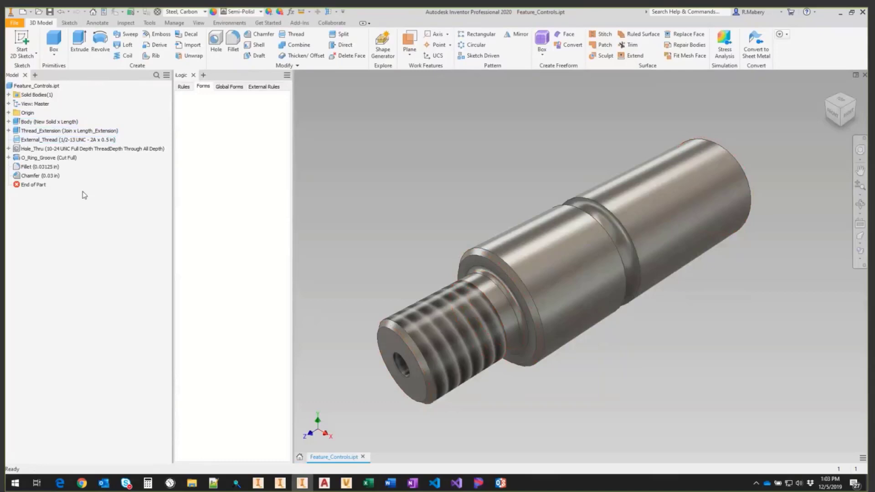
pyautogui.click(45, 158)
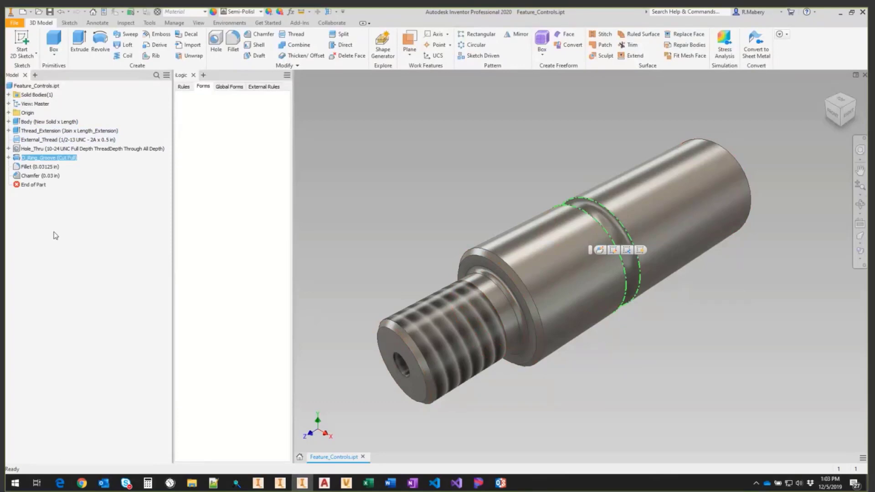
pyautogui.click(48, 158)
pyautogui.press('Return')
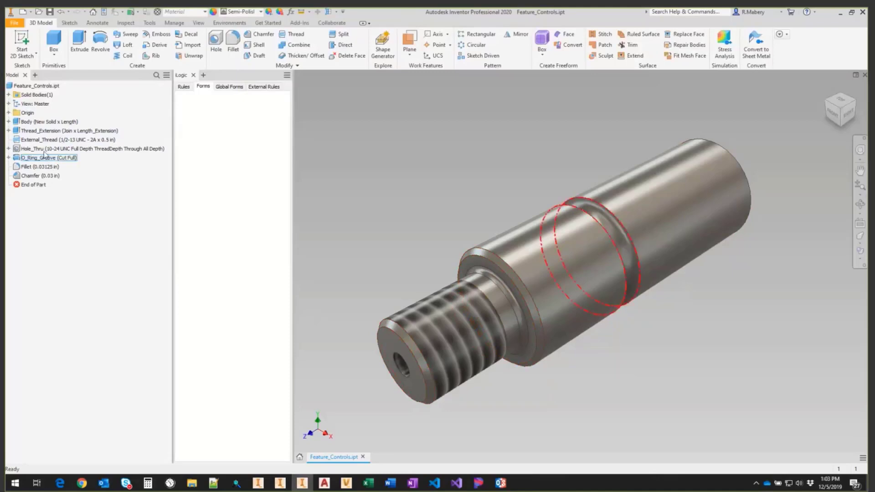
pyautogui.press('Up')
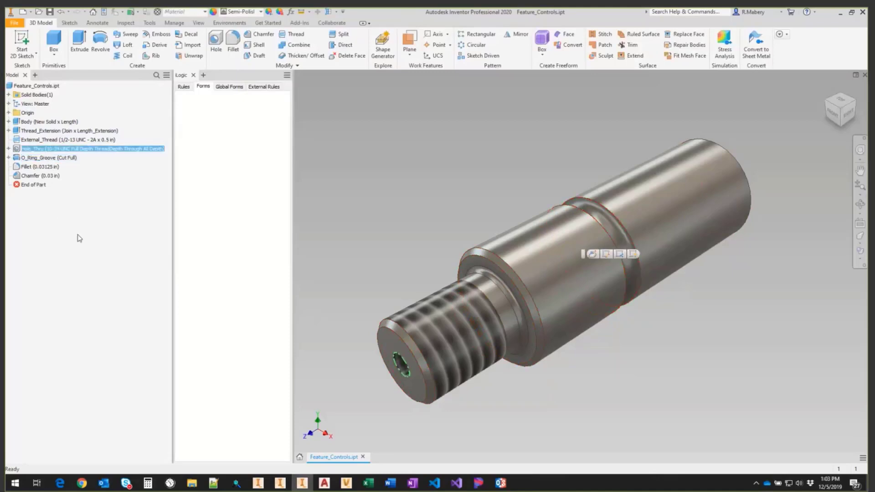
pyautogui.press('F2')
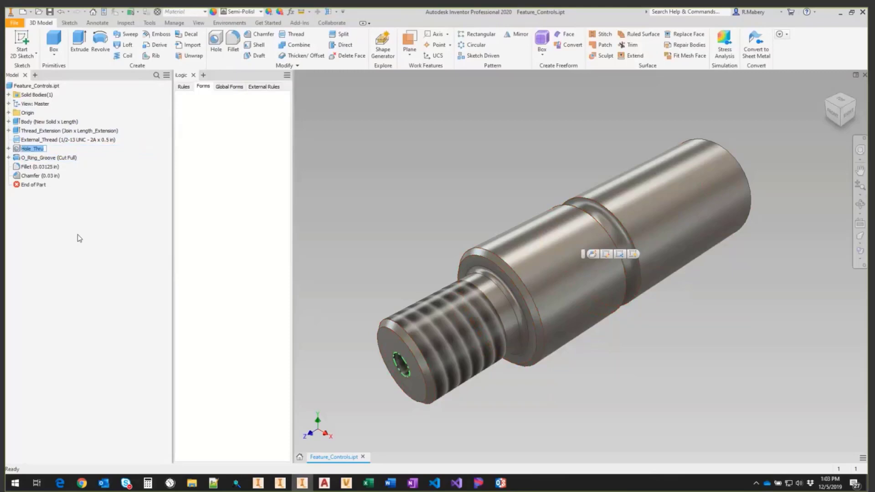
pyautogui.press('Return')
pyautogui.press('Up')
pyautogui.press('F2')
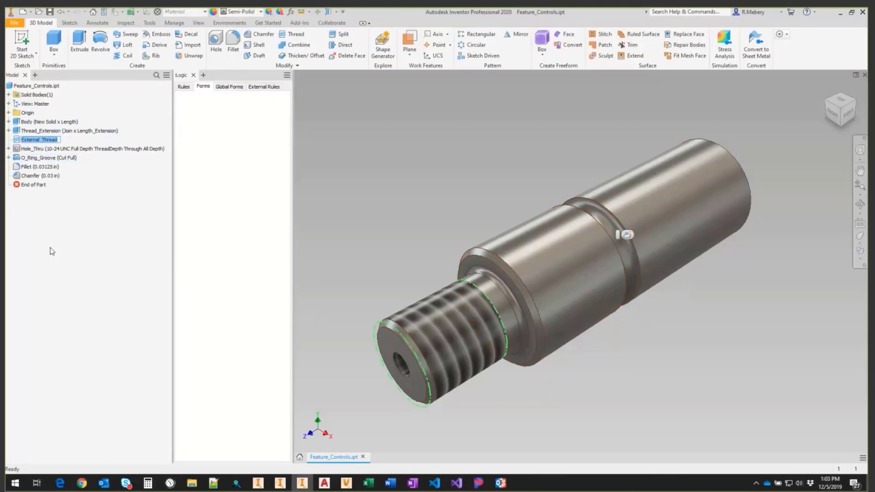
pyautogui.press('Return')
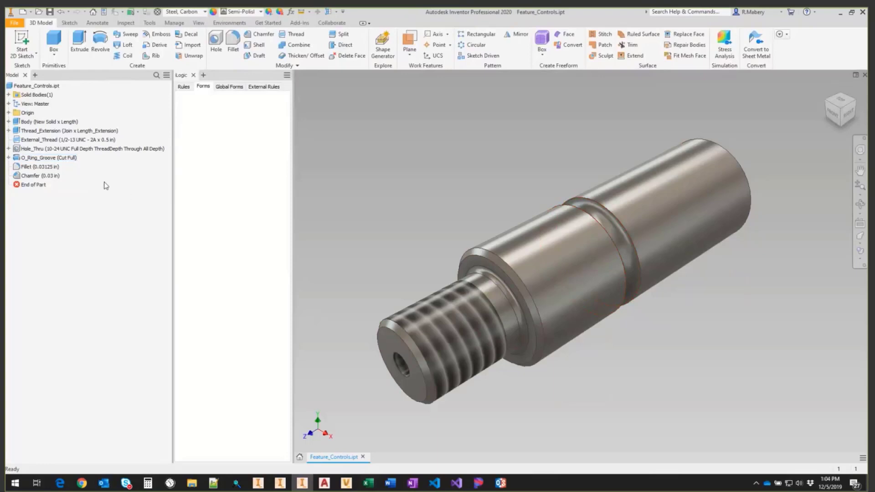
# Suppress the O_Ring_Groove feature manually and unsuppress it again.
pyautogui.rightClick(69, 160)
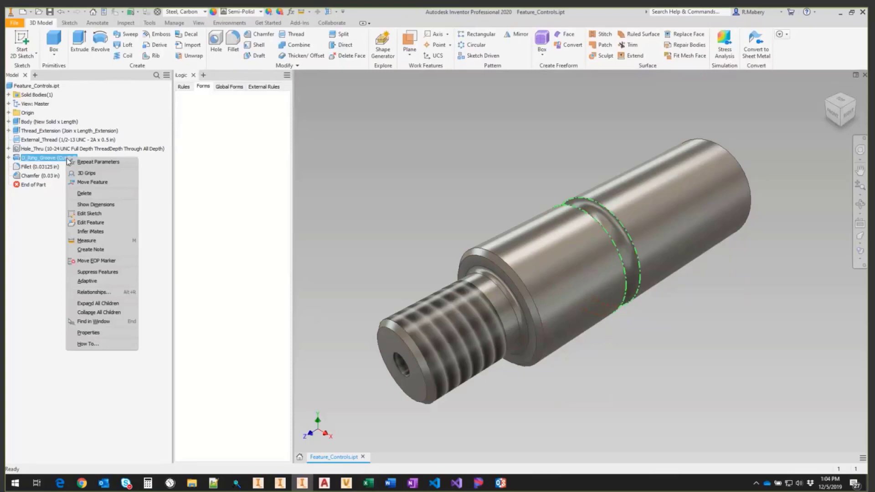
pyautogui.click(125, 272)
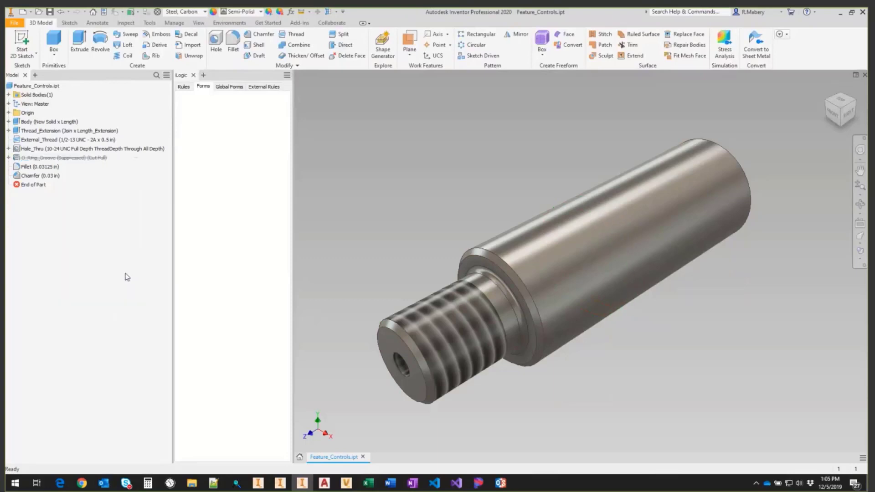
pyautogui.rightClick(84, 161)
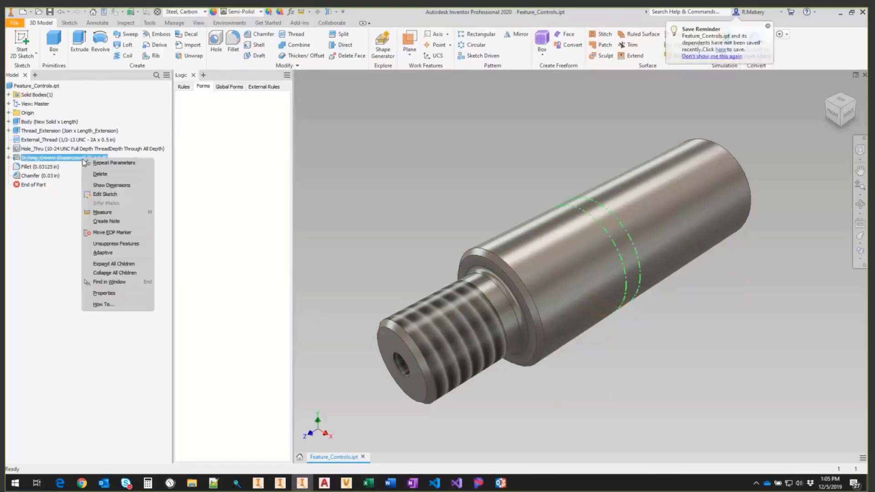
pyautogui.click(125, 245)
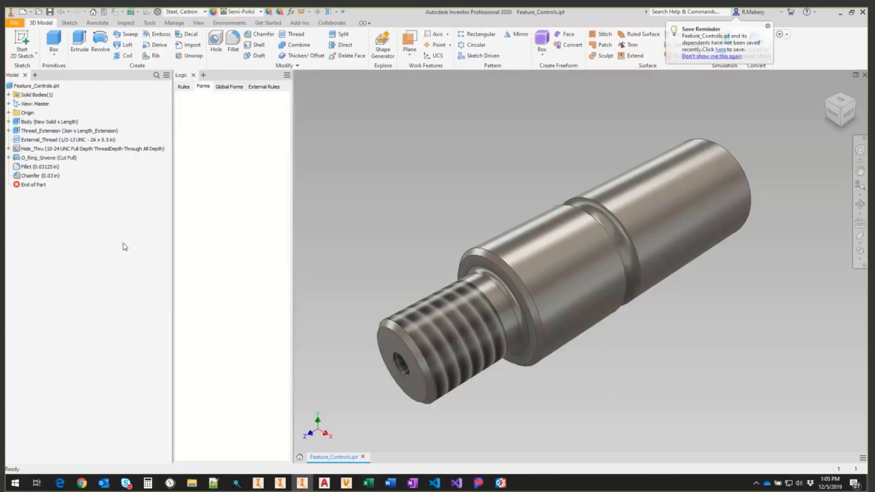
# Open the Feature_Controls rule for editing and insert the IsActive feature snippet on the line below the comment.
pyautogui.click(184, 86)
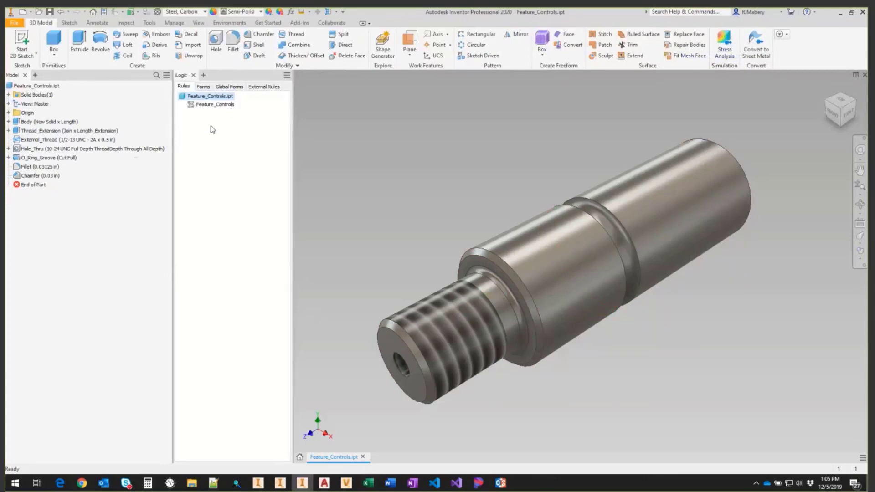
pyautogui.rightClick(212, 104)
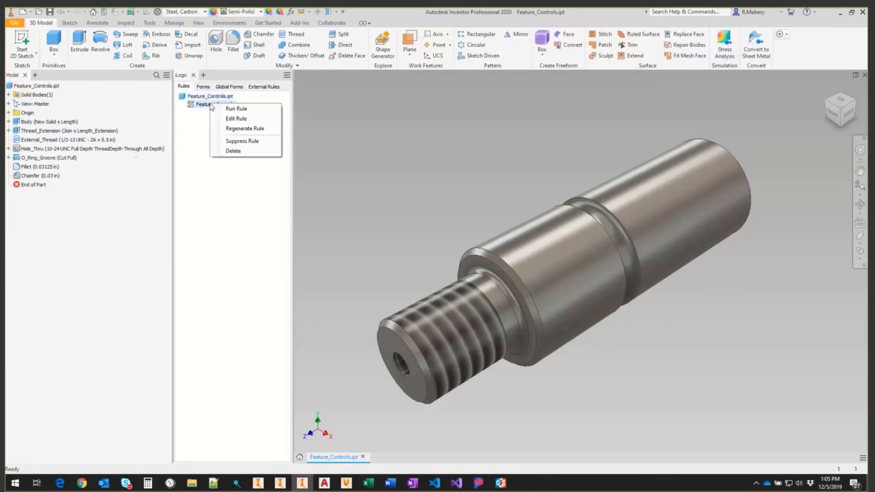
pyautogui.click(233, 119)
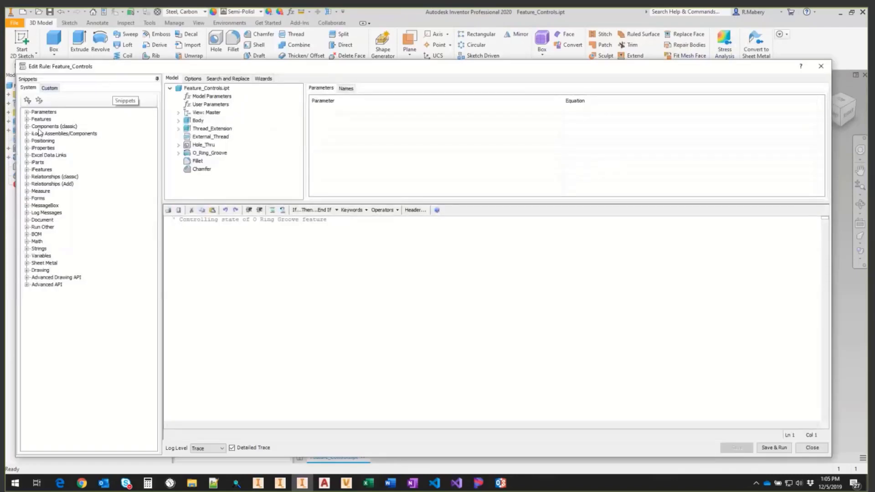
pyautogui.click(27, 120)
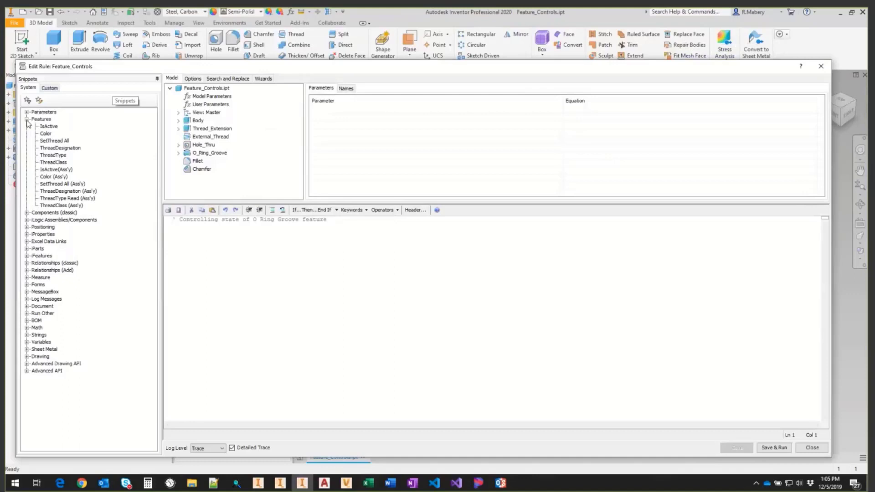
pyautogui.moveTo(49, 129)
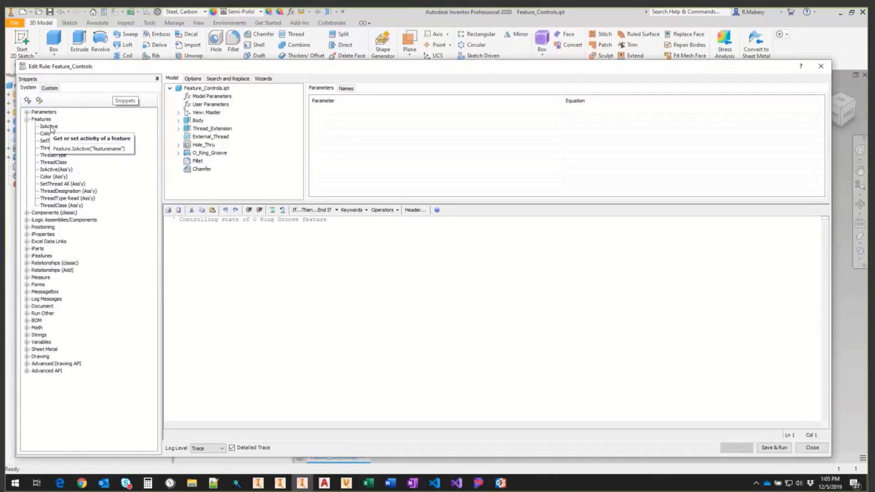
pyautogui.click(183, 230)
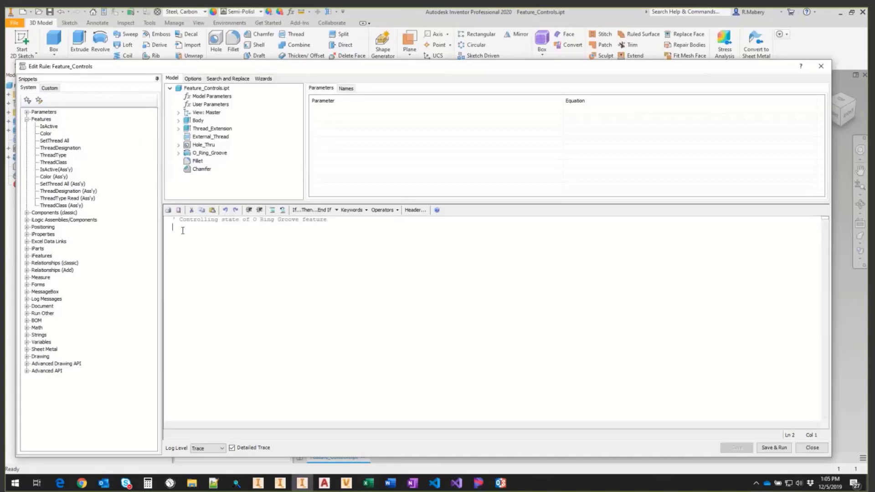
pyautogui.doubleClick(49, 127)
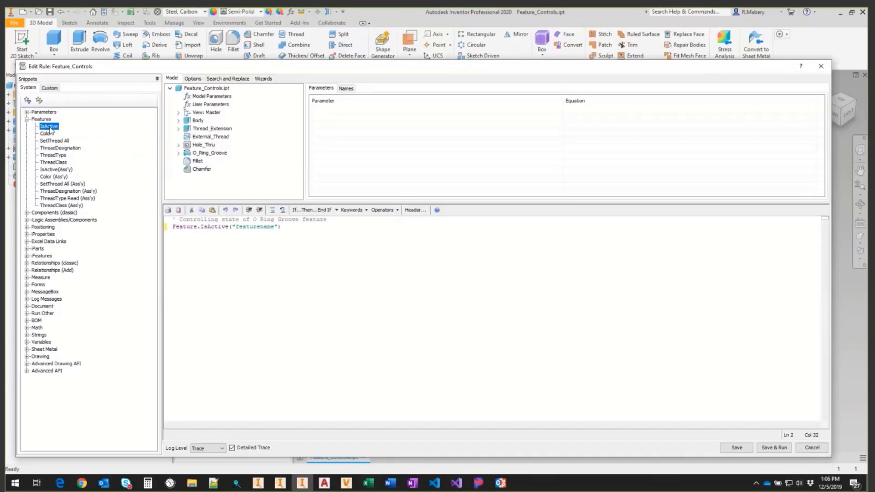
# Try to save the rule with the unassigned Feature.IsActive("featurename") statement and return to the model view of the rule editor.
pyautogui.doubleClick(248, 227)
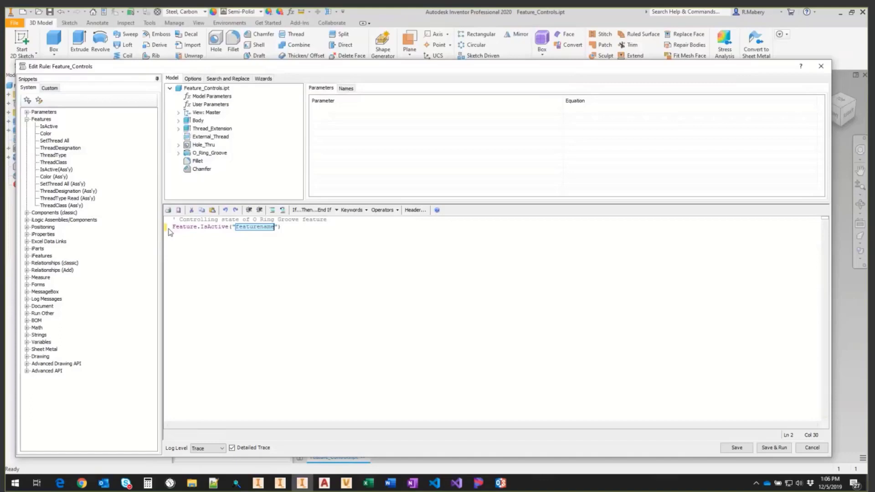
pyautogui.click(728, 447)
pyautogui.click(519, 320)
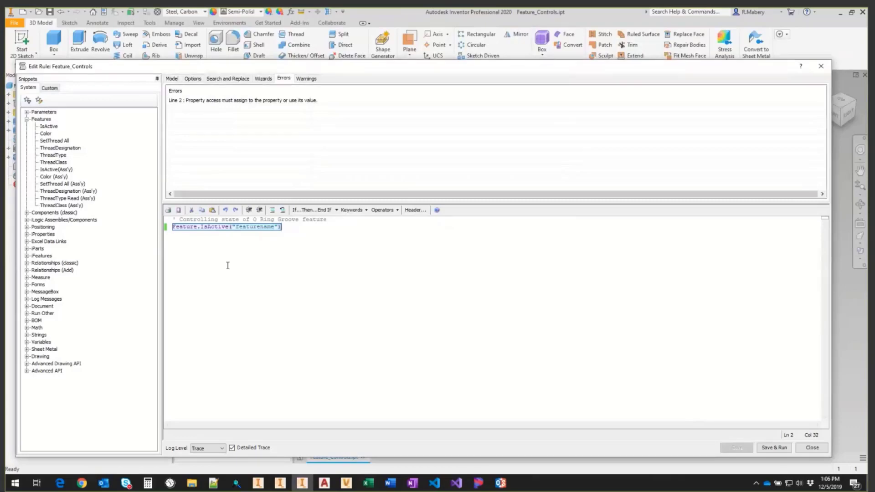
pyautogui.click(288, 230)
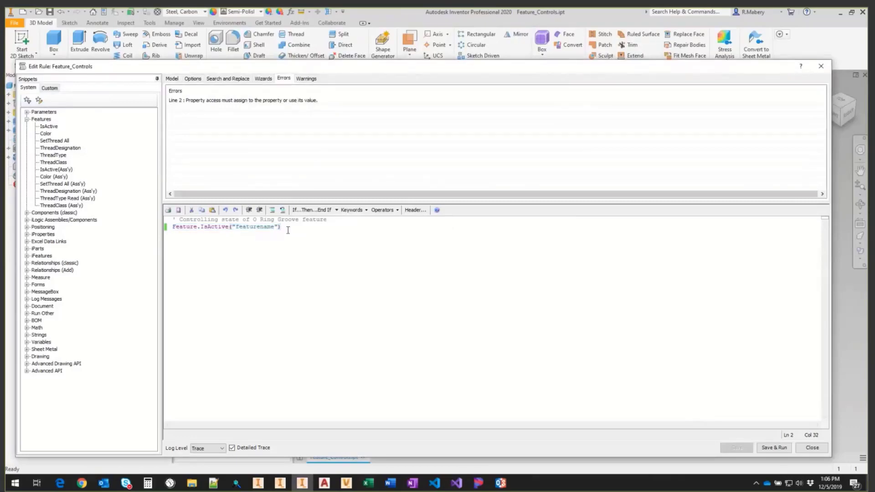
pyautogui.click(173, 79)
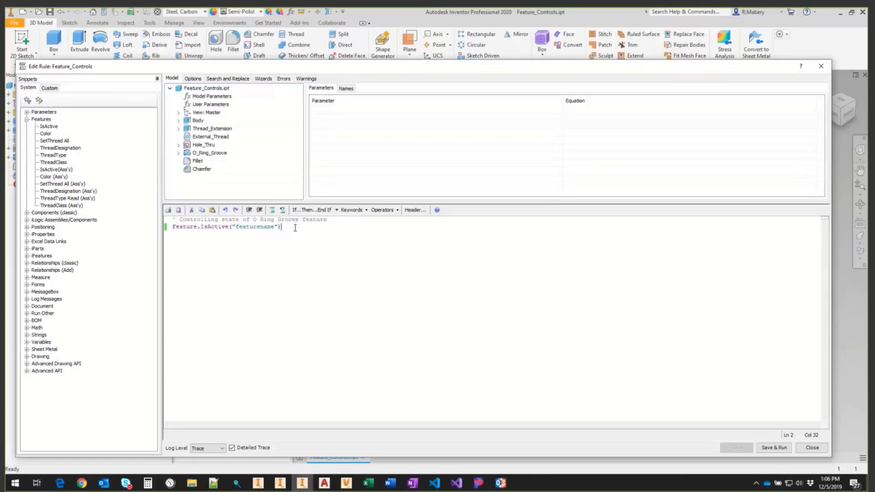
# Complete the statement as Feature.IsActive("O_Ring_Groove") = True, and save and run the rule.
pyautogui.doubleClick(258, 227)
pyautogui.write('O_Ring')
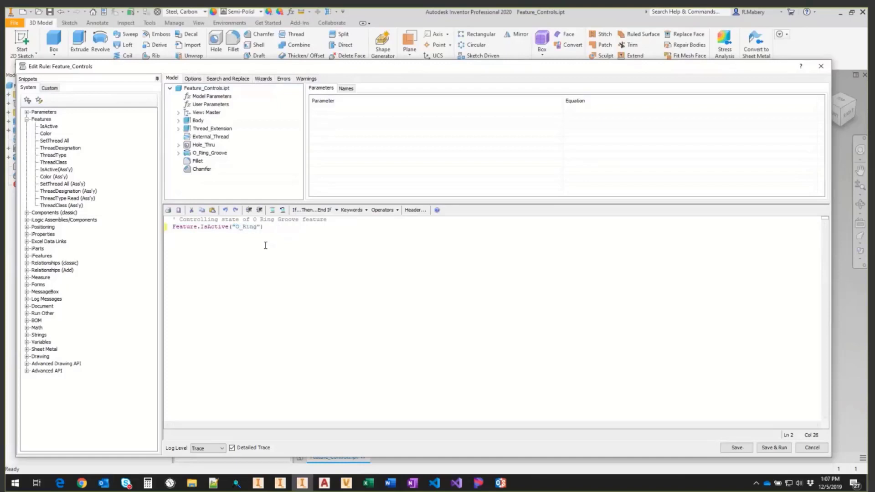
pyautogui.write('_Groove')
pyautogui.write('= True')
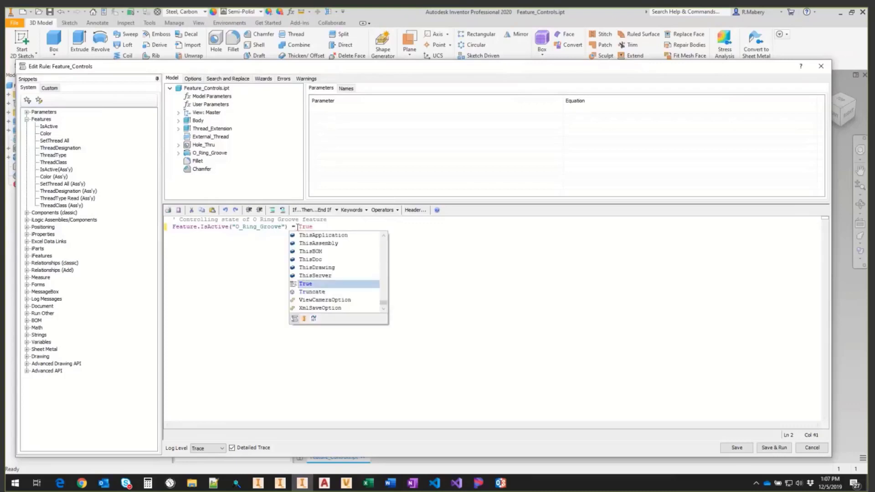
pyautogui.click(266, 254)
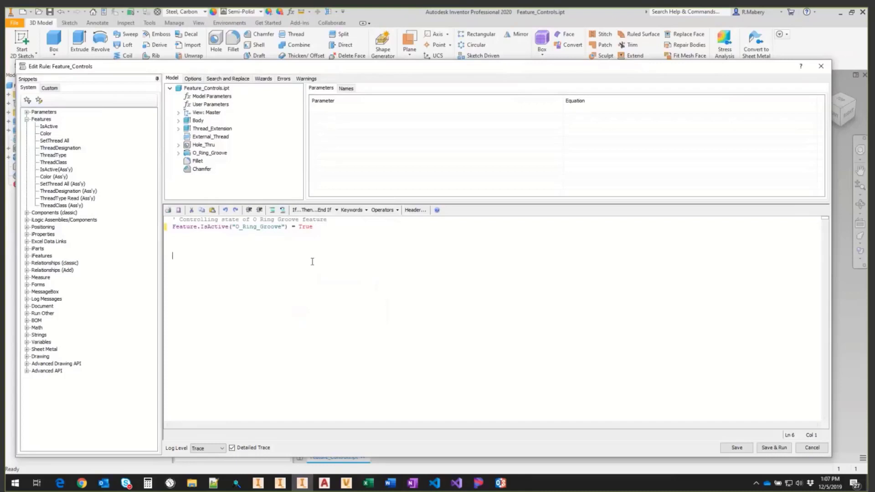
pyautogui.click(774, 448)
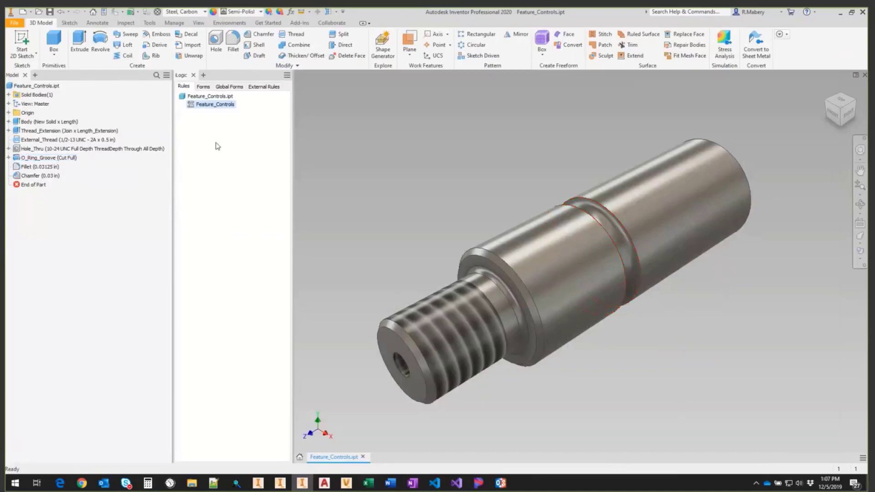
# Reopen the Feature_Controls rule, set the O_Ring_Groove active state to False, and save and run it.
pyautogui.doubleClick(215, 105)
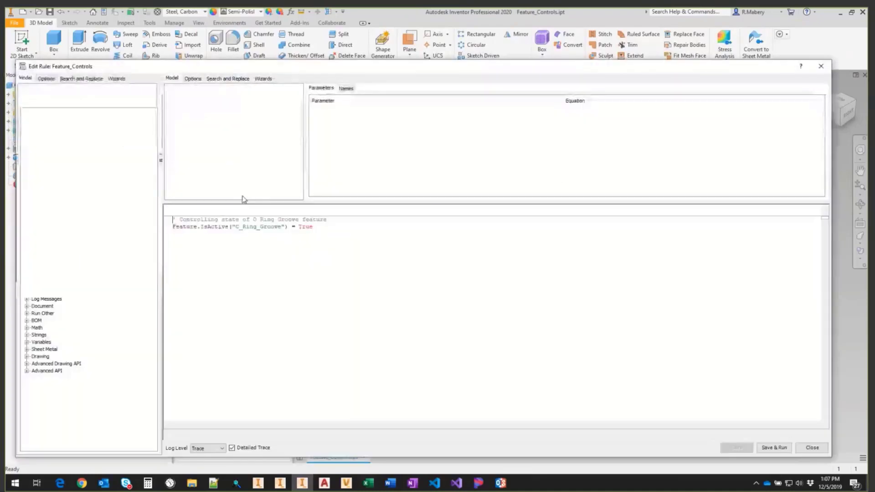
pyautogui.doubleClick(306, 227)
pyautogui.write('F')
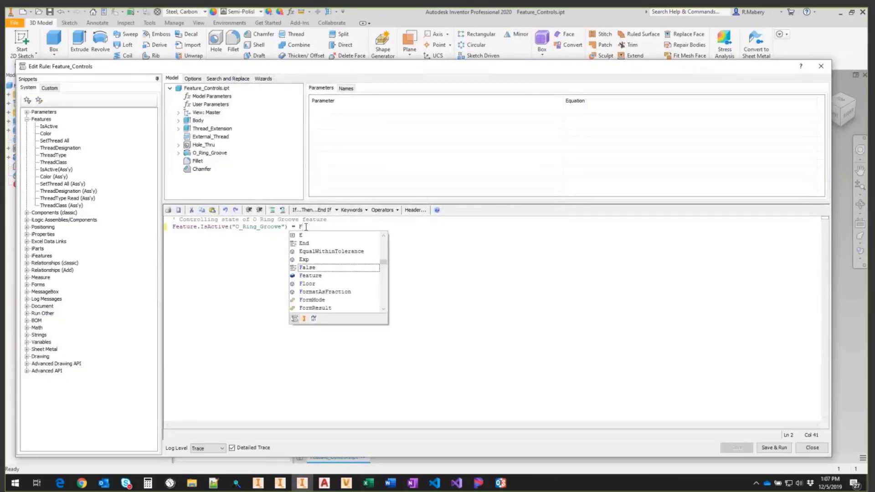
pyautogui.write('alse')
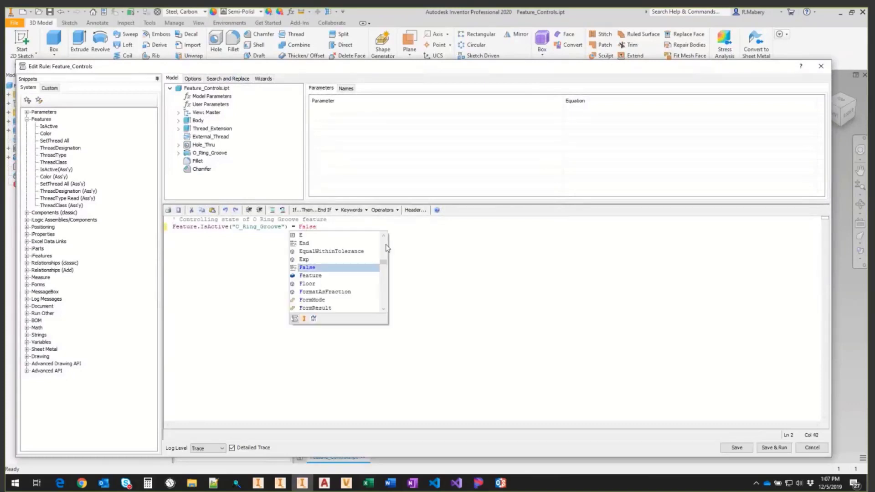
pyautogui.click(465, 248)
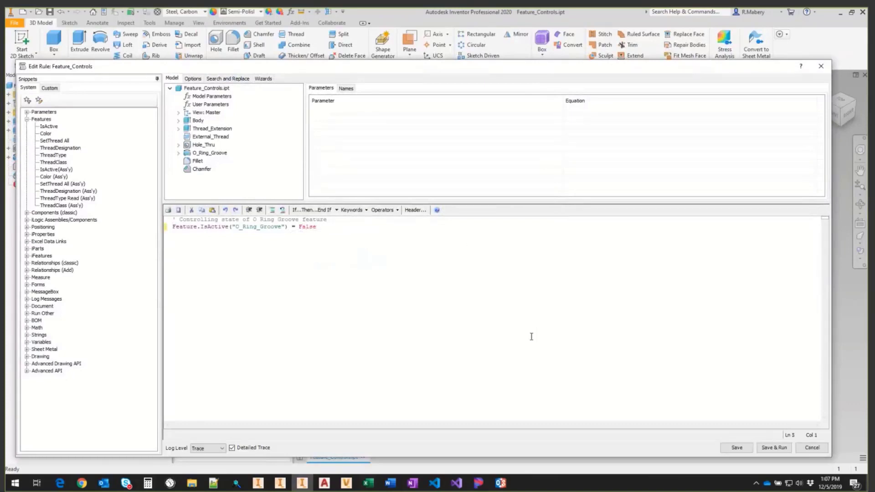
pyautogui.click(774, 448)
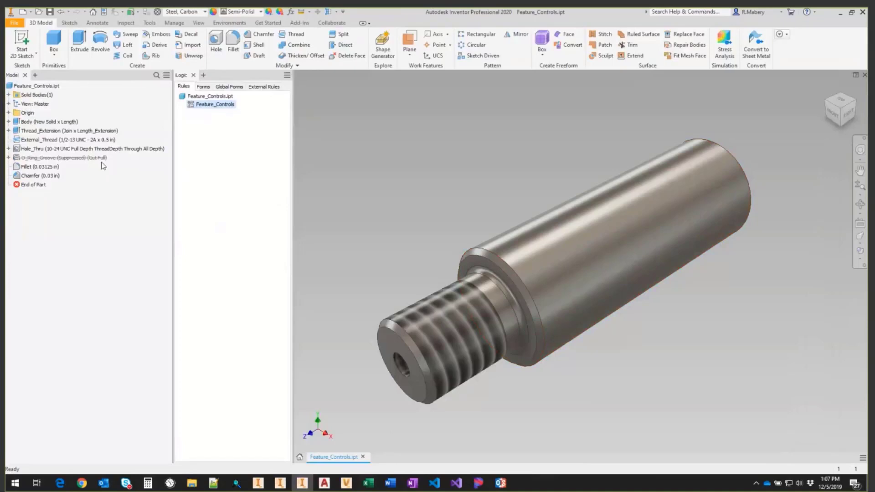
# Reopen the Feature_Controls rule and add the line var = Feature.IsActive("O_Ring_Groove") below the existing statement, separated by a blank line.
pyautogui.doubleClick(195, 108)
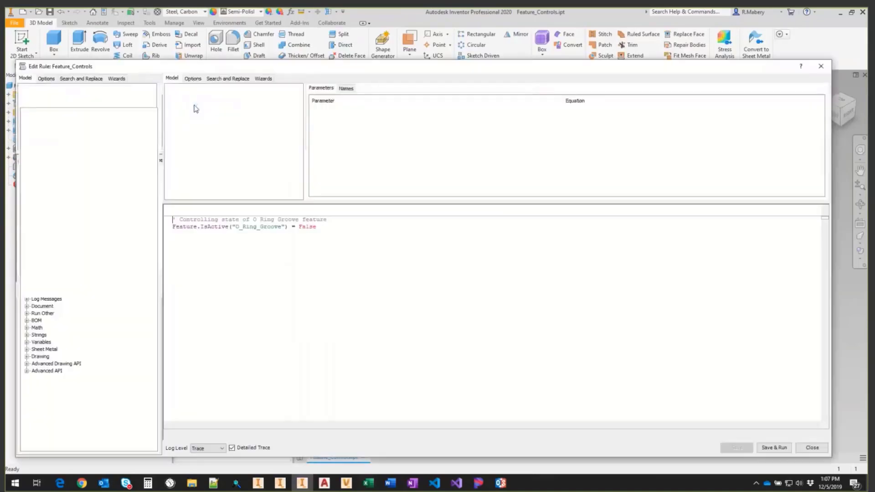
pyautogui.click(339, 228)
pyautogui.press('Return')
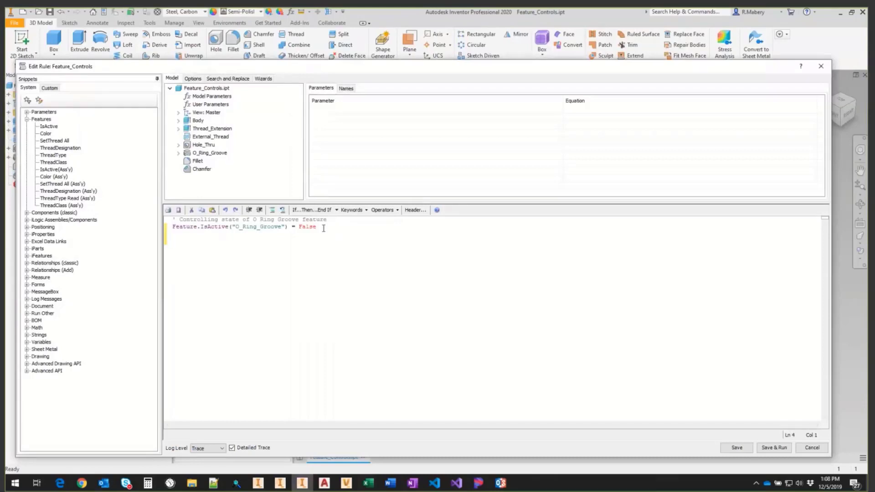
pyautogui.click(323, 228)
pyautogui.click(244, 242)
pyautogui.write('var =')
pyautogui.moveTo(288, 227); pyautogui.dragTo(169, 230)
pyautogui.hotkey('ctrl', 'c')
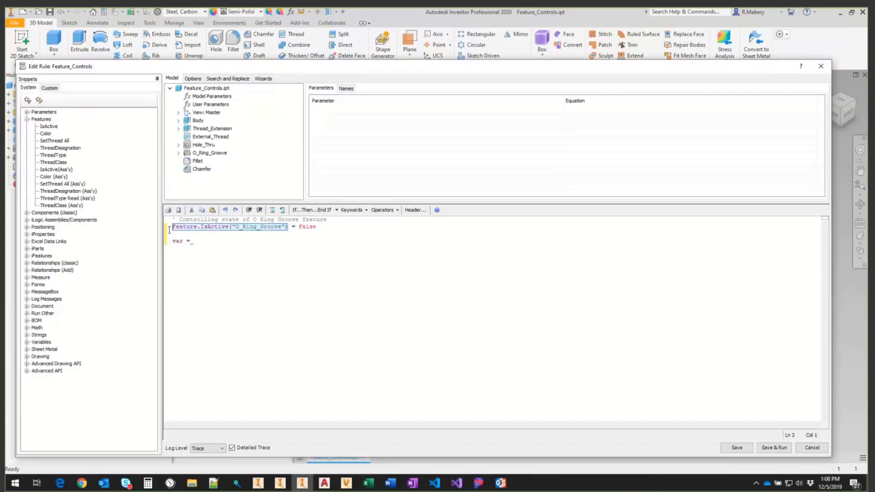
pyautogui.click(202, 241)
pyautogui.hotkey('ctrl', 'v')
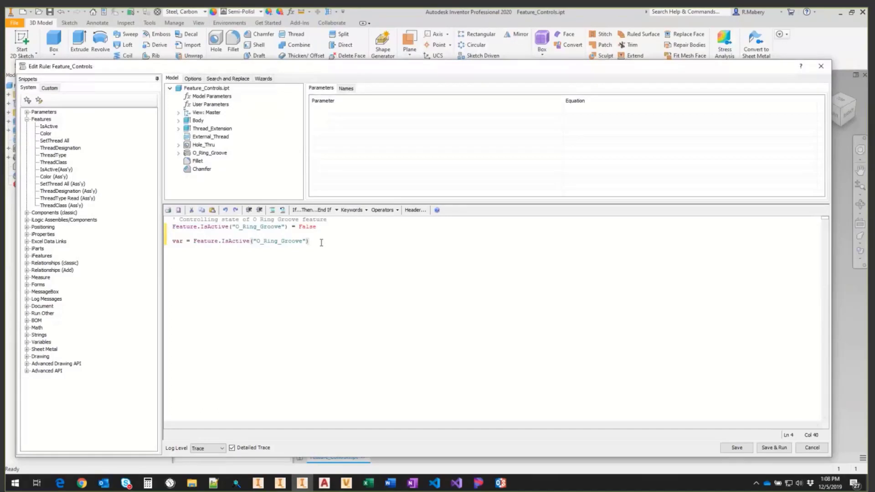
# Add the line MsgBox(var) below the var assignment, save and run the rule, and dismiss the message box.
pyautogui.press('Return')
pyautogui.write('msgbox(var')
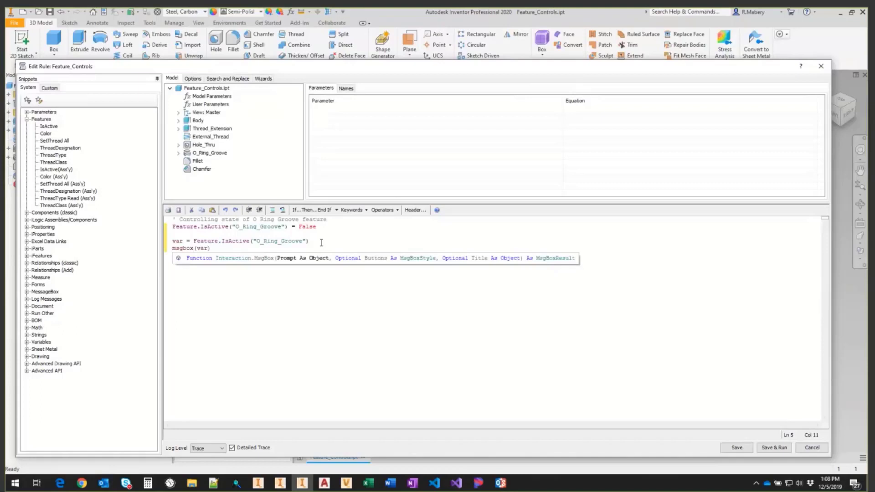
pyautogui.click(266, 306)
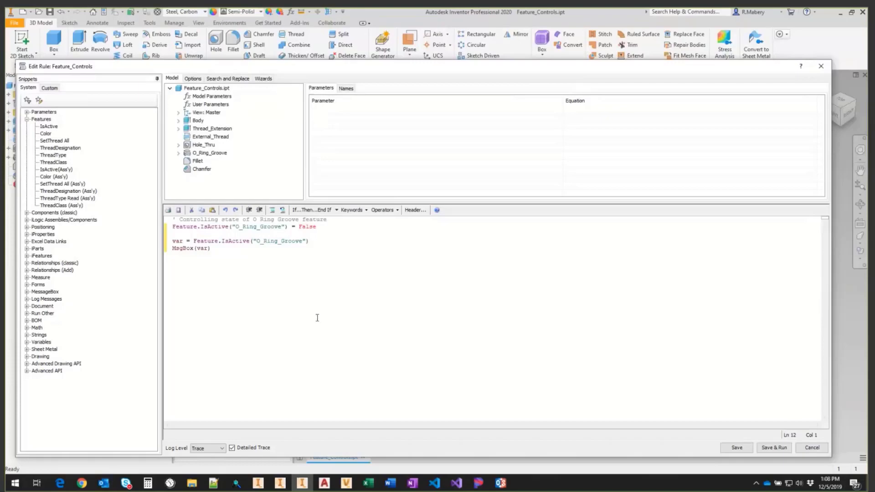
pyautogui.click(773, 449)
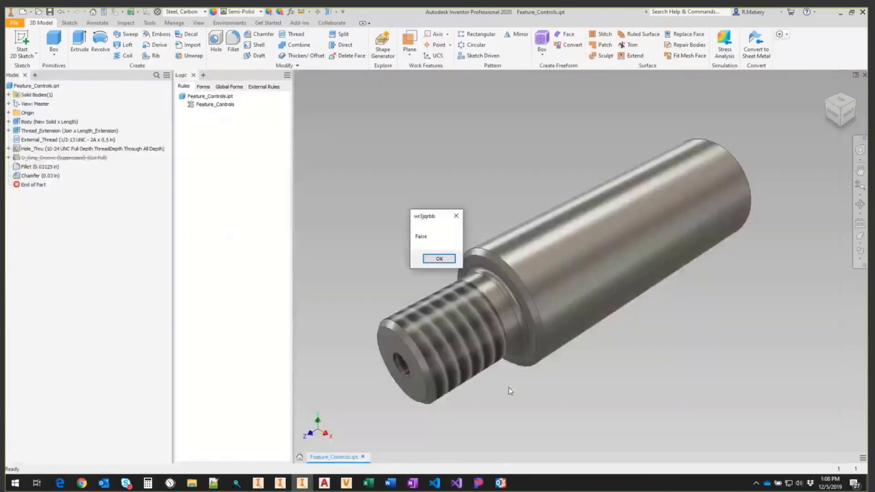
pyautogui.click(440, 259)
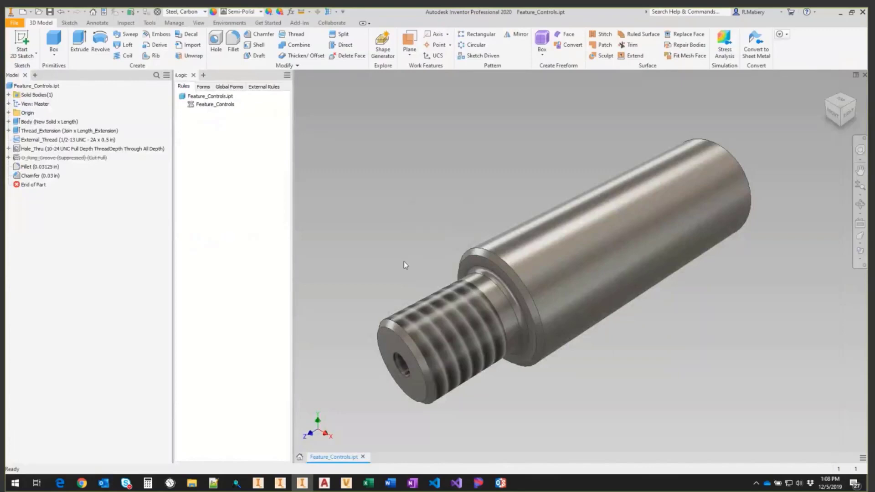
# Reopen the Feature_Controls rule and comment out the var assignment and MsgBox(var) lines.
pyautogui.doubleClick(214, 105)
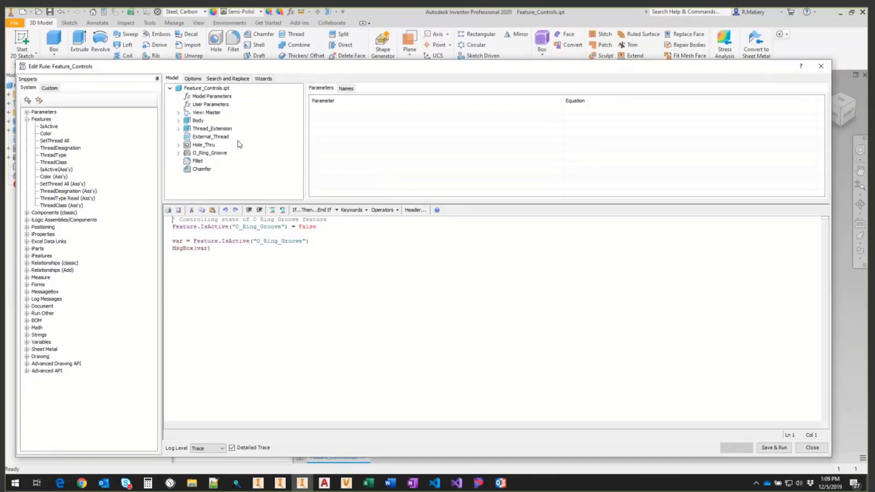
pyautogui.moveTo(58, 151)
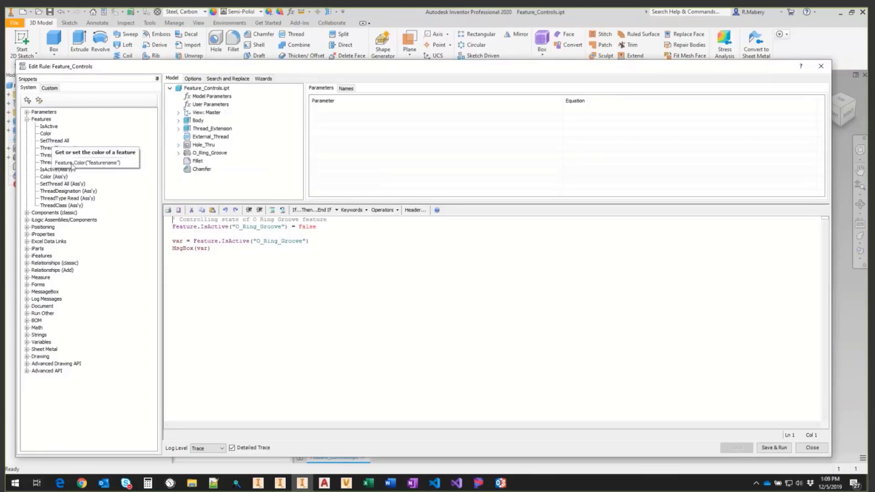
pyautogui.moveTo(55, 171)
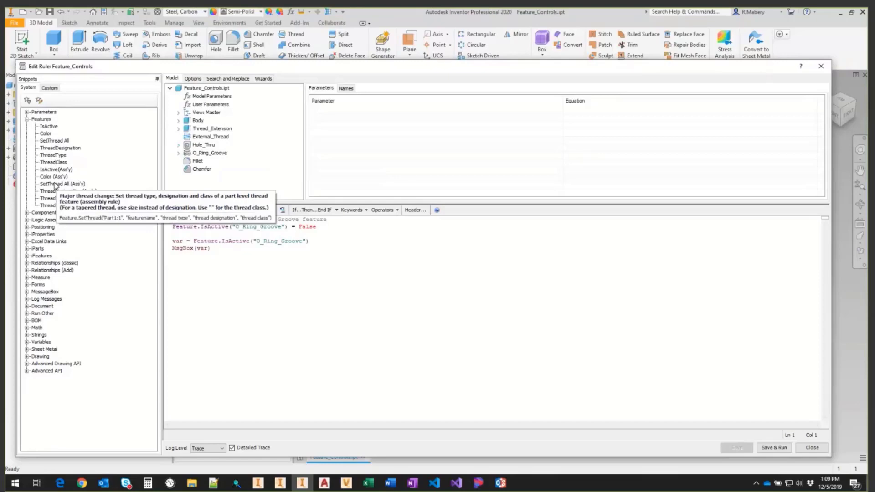
pyautogui.click(199, 250)
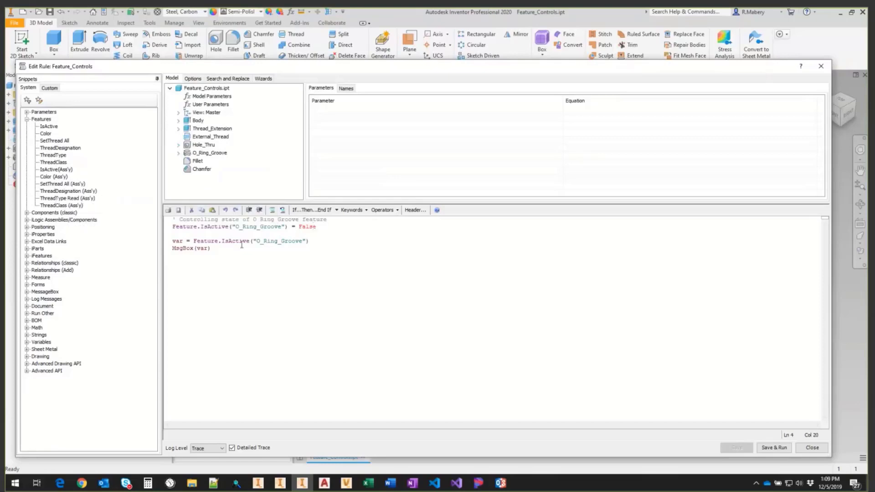
pyautogui.moveTo(212, 249); pyautogui.dragTo(172, 242)
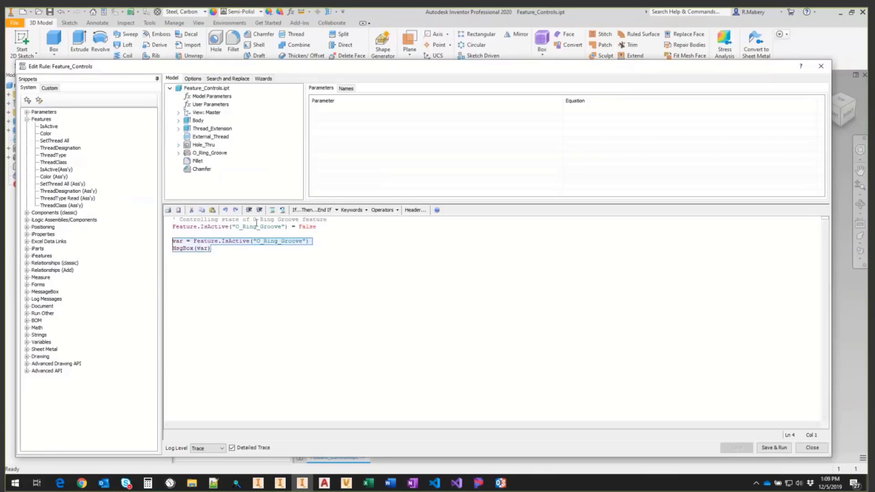
pyautogui.click(272, 212)
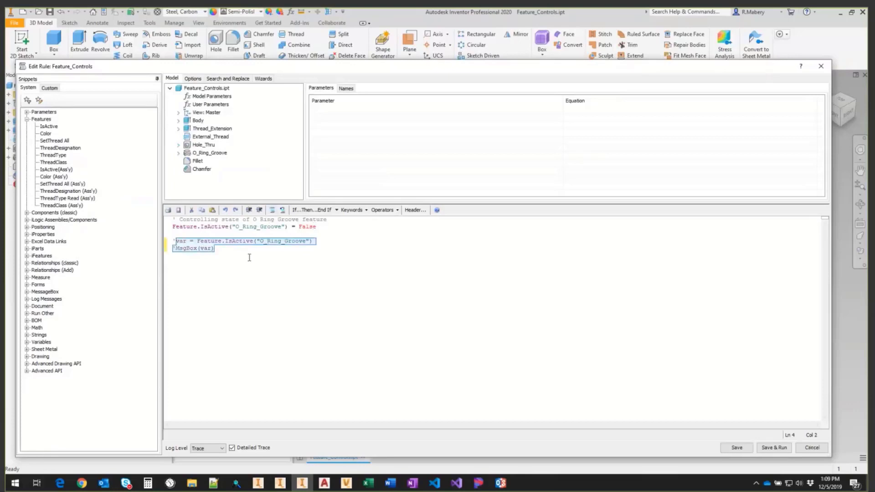
pyautogui.click(248, 253)
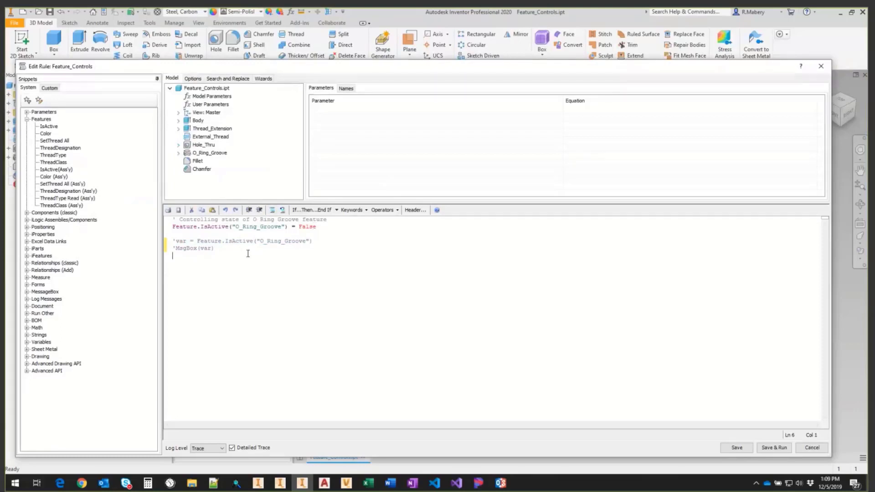
# Copy the Feature.IsActive("O_Ring_Groove") = False statement to a new line below the commented lines, separated by a blank line.
pyautogui.press('Return')
pyautogui.moveTo(328, 230); pyautogui.dragTo(169, 228)
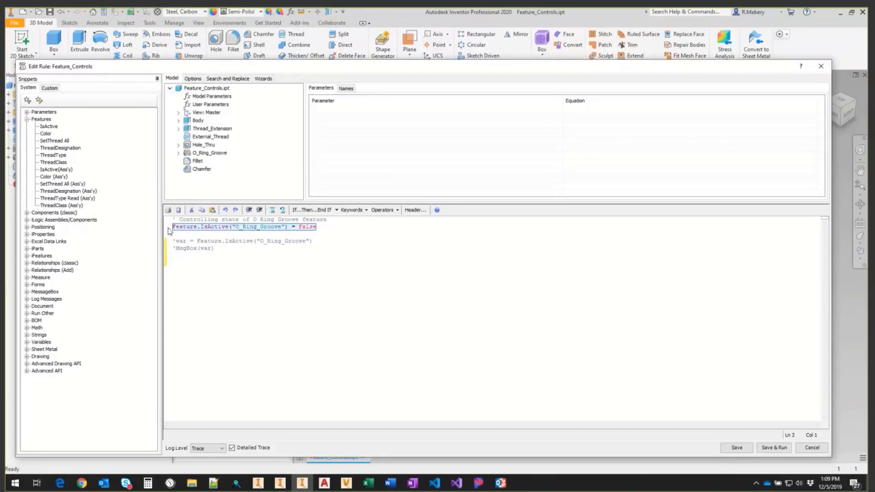
pyautogui.hotkey('ctrl', 'c')
pyautogui.click(184, 264)
pyautogui.hotkey('ctrl', 'v')
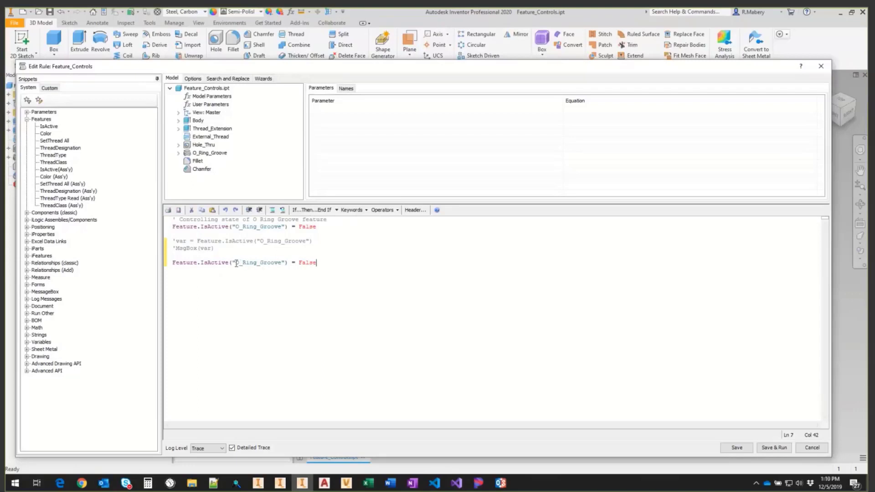
# Replace the feature name in the copied statement with Hole_Thru from the model's feature names, and save and run the rule.
pyautogui.moveTo(236, 263); pyautogui.dragTo(276, 274)
pyautogui.click(270, 281)
pyautogui.doubleClick(267, 262)
pyautogui.moveTo(236, 262); pyautogui.dragTo(271, 264)
pyautogui.click(207, 146)
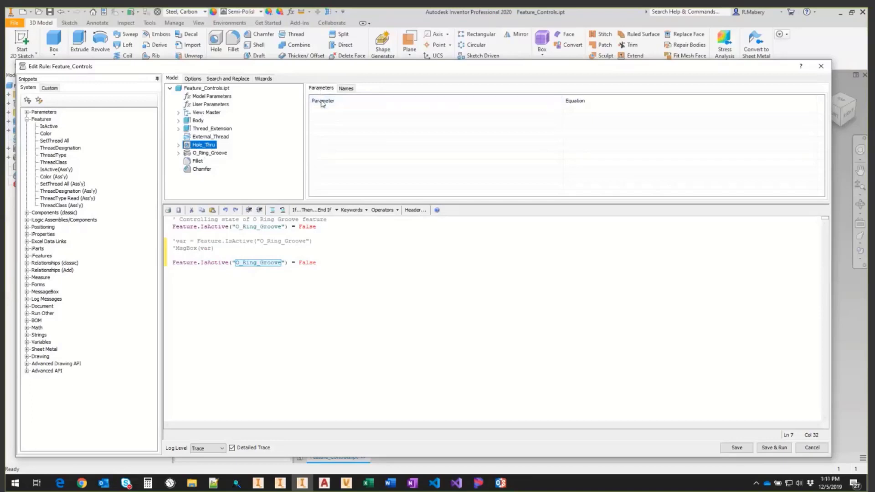
pyautogui.click(345, 89)
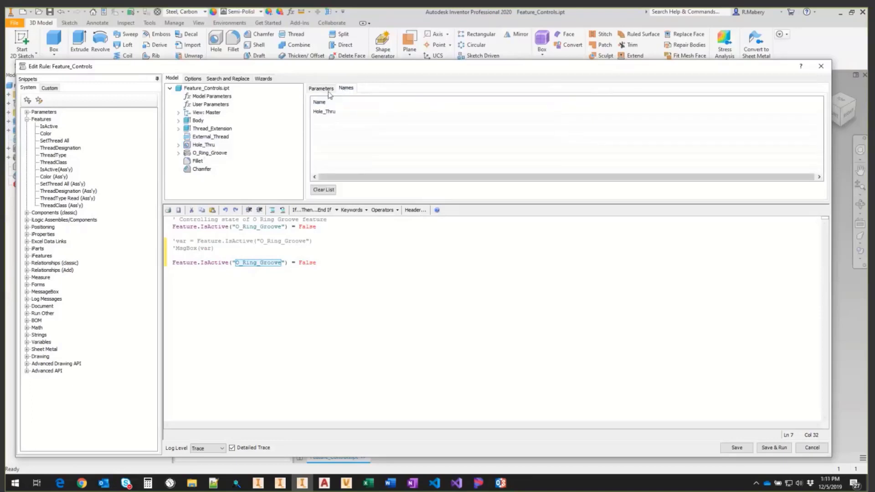
pyautogui.click(327, 88)
pyautogui.click(344, 90)
pyautogui.doubleClick(328, 114)
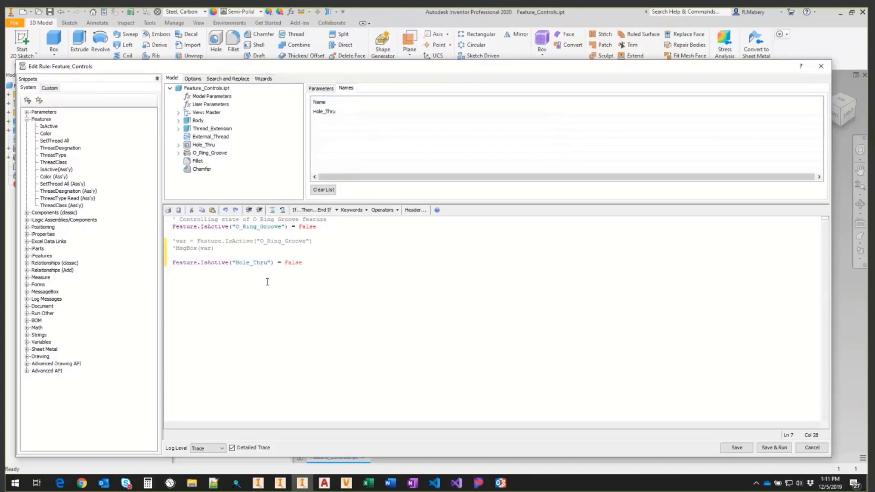
pyautogui.click(770, 448)
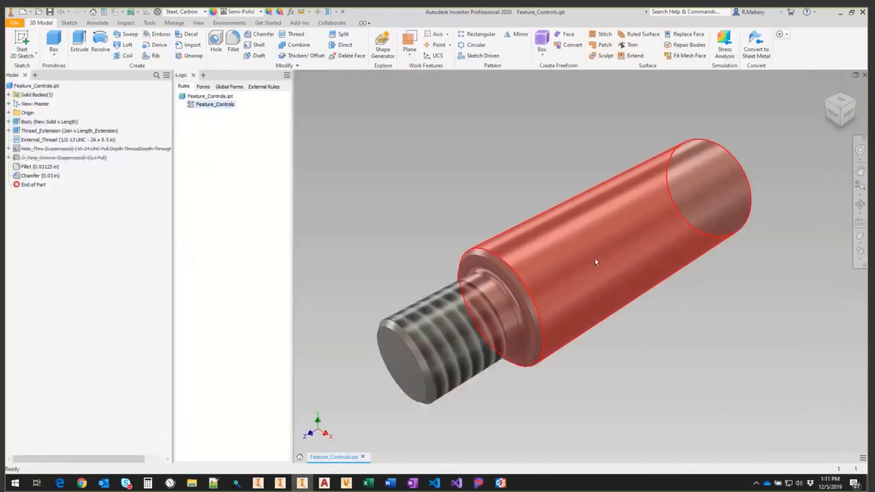
pyautogui.keyDown('shift'); pyautogui.moveTo(595, 259); pyautogui.dragTo(377, 176, button='middle'); pyautogui.keyUp('shift')
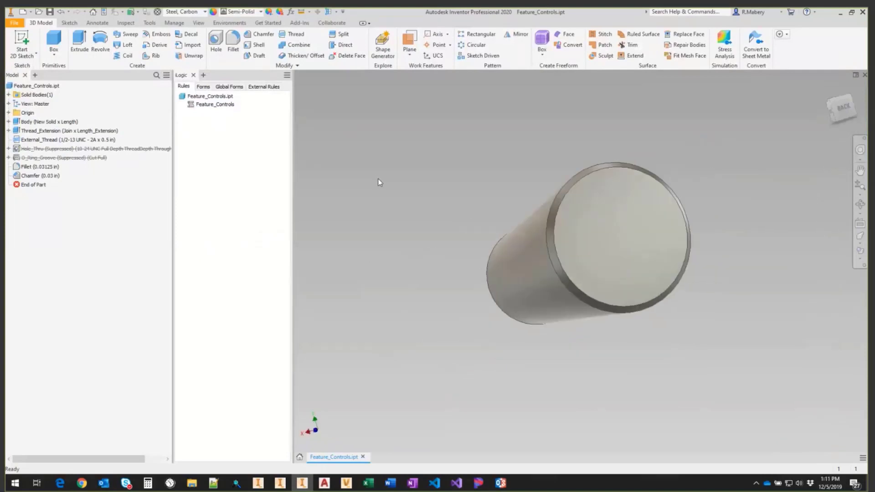
# Reopen the Feature_Controls rule, set both the O_Ring_Groove and Hole_Thru active states to 1, and save and run it.
pyautogui.doubleClick(221, 105)
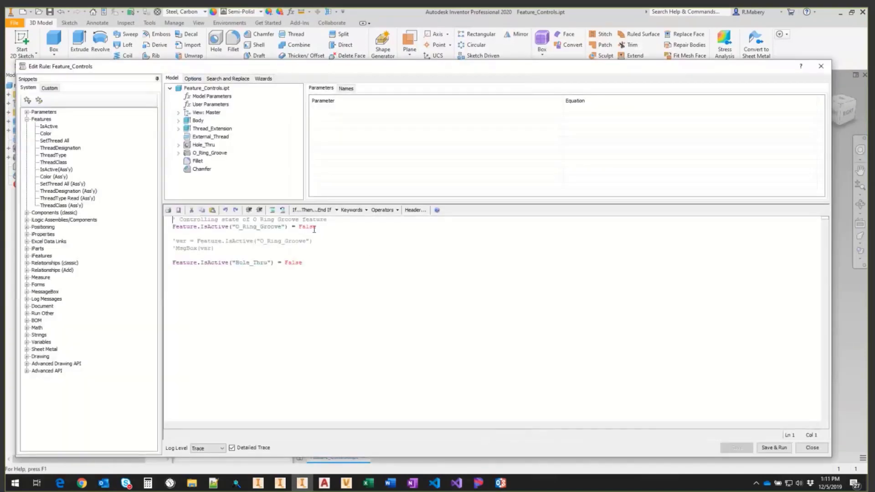
pyautogui.doubleClick(314, 228)
pyautogui.write('1')
pyautogui.doubleClick(294, 263)
pyautogui.write('1')
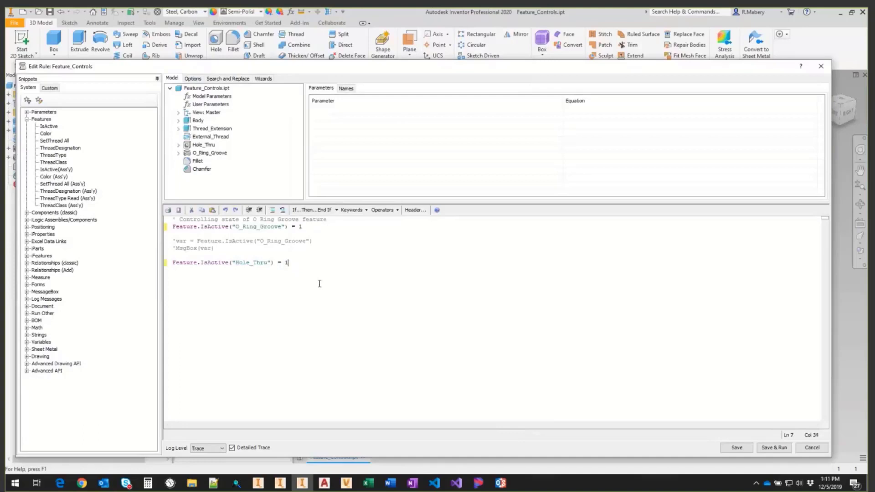
pyautogui.click(775, 447)
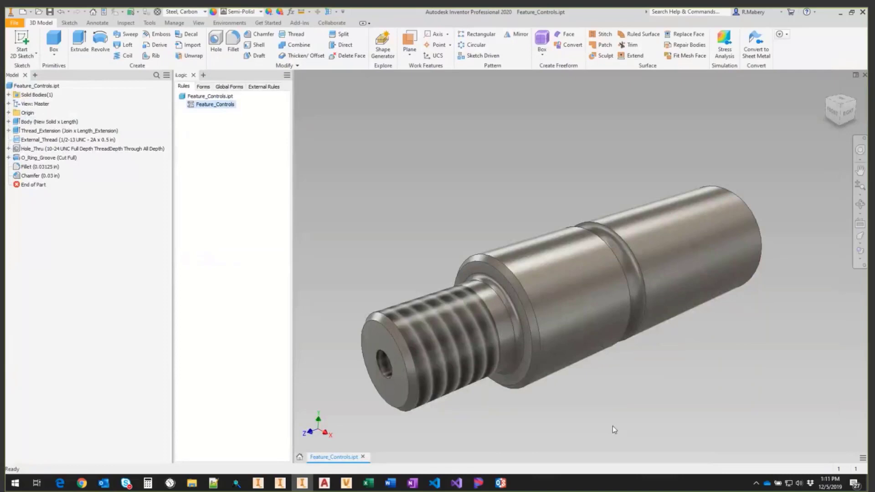
# Reopen the Feature_Controls rule and capture the Fillet feature's current state below the Hole_Thru statement.
pyautogui.doubleClick(215, 105)
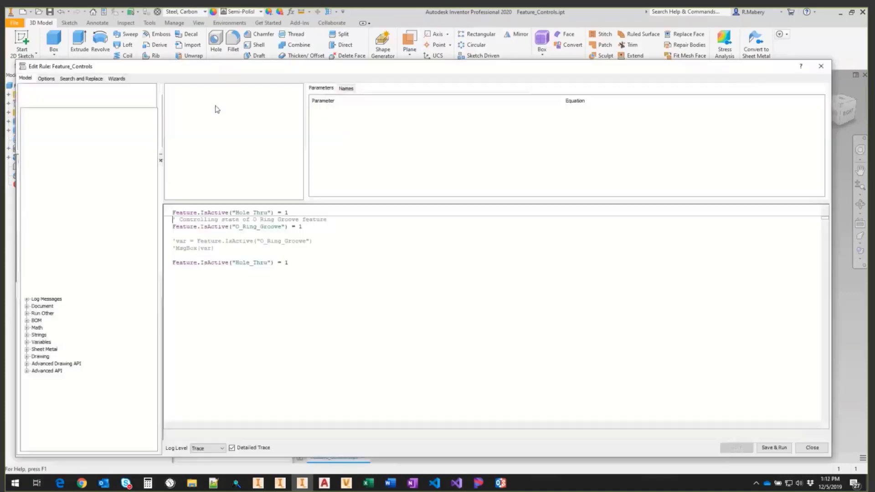
pyautogui.click(296, 263)
pyautogui.press('Return')
pyautogui.press('Return')
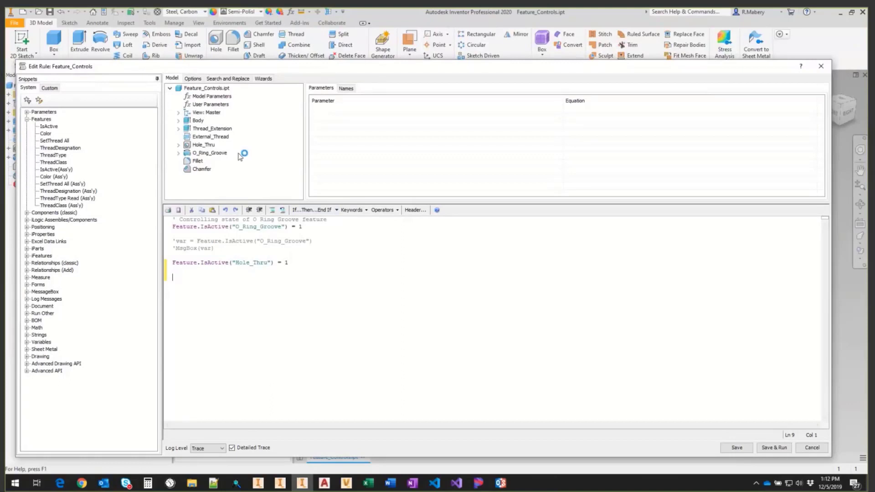
pyautogui.rightClick(199, 163)
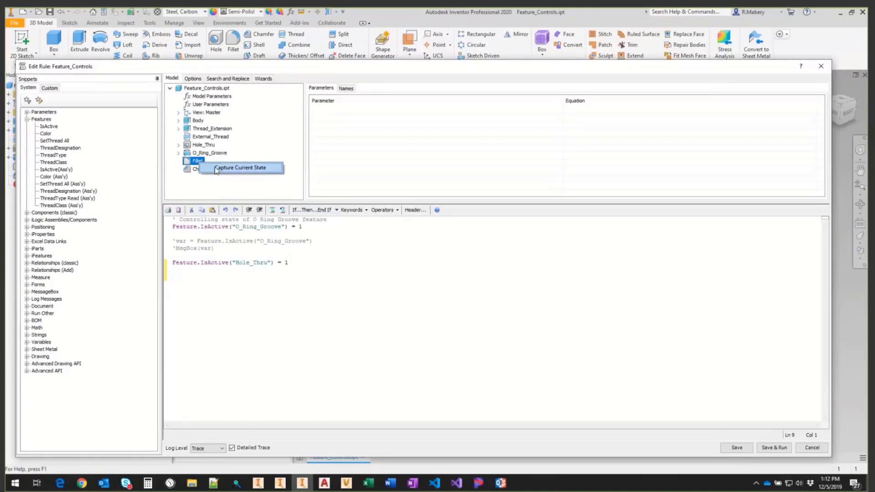
pyautogui.click(216, 168)
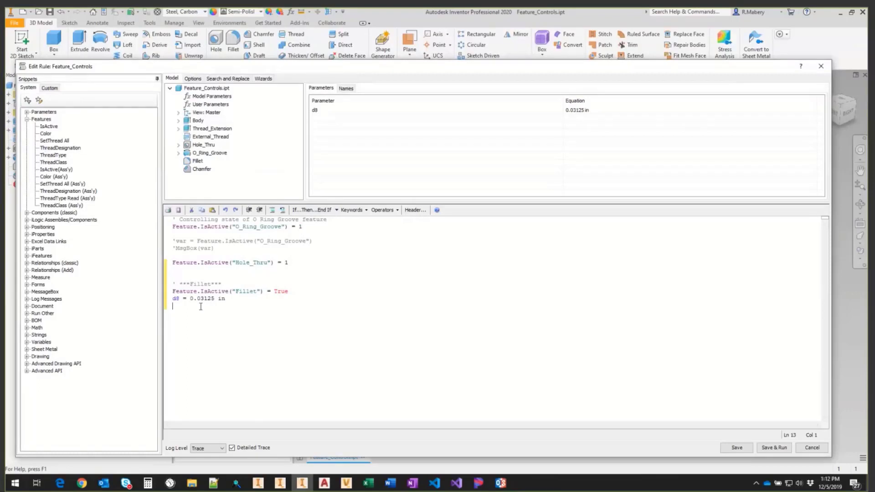
# Reduce the captured code to Feature.IsActive("Fillet") = True by deleting the d8 line, Fillet comment and extra blank lines, and save and run the rule.
pyautogui.moveTo(244, 299); pyautogui.dragTo(169, 303)
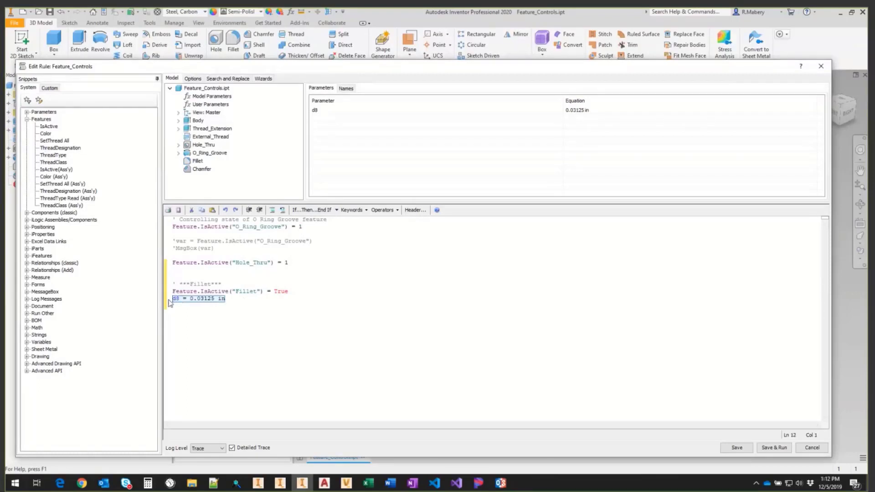
pyautogui.press('Delete')
pyautogui.moveTo(229, 284); pyautogui.dragTo(170, 285)
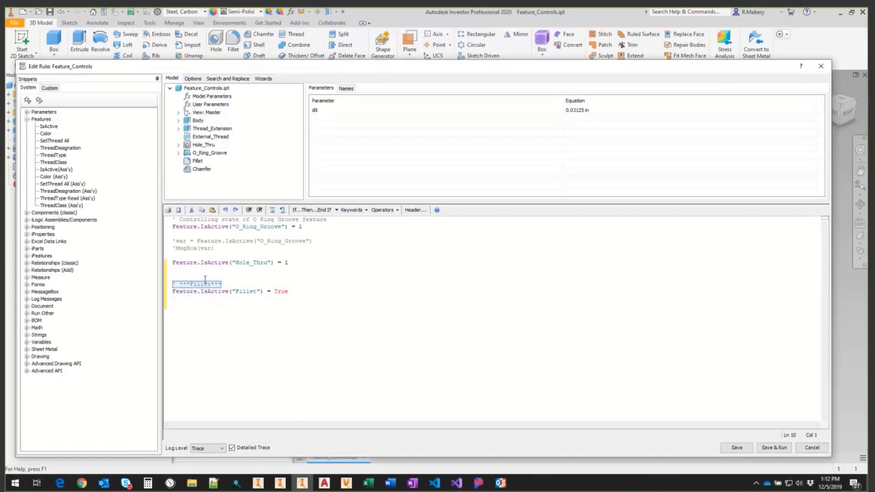
pyautogui.press('Delete')
pyautogui.press('BackSpace')
pyautogui.press('BackSpace')
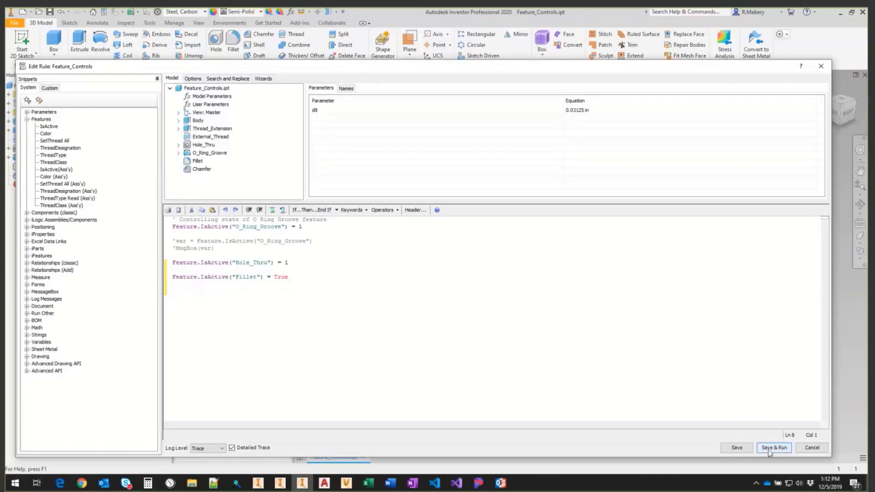
pyautogui.click(774, 448)
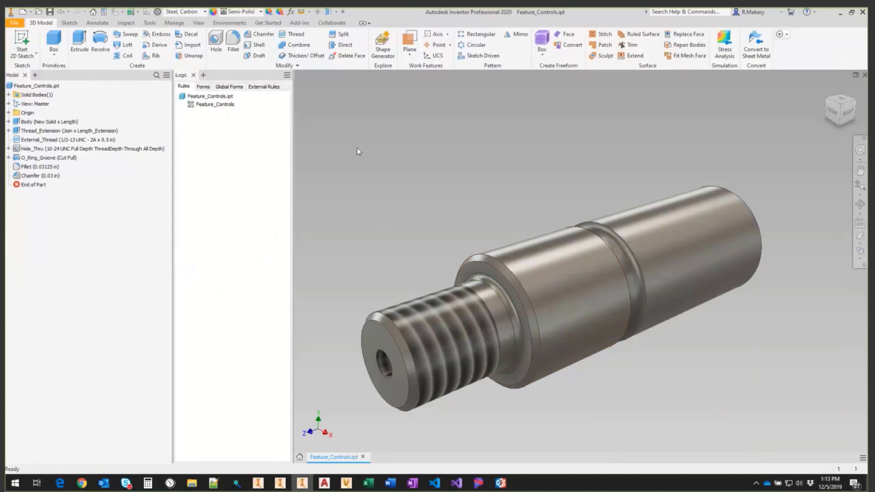
# Reopen the Feature_Controls rule, delete all code below the O_Ring_Groove statement, and set that feature's active state to True.
pyautogui.doubleClick(220, 105)
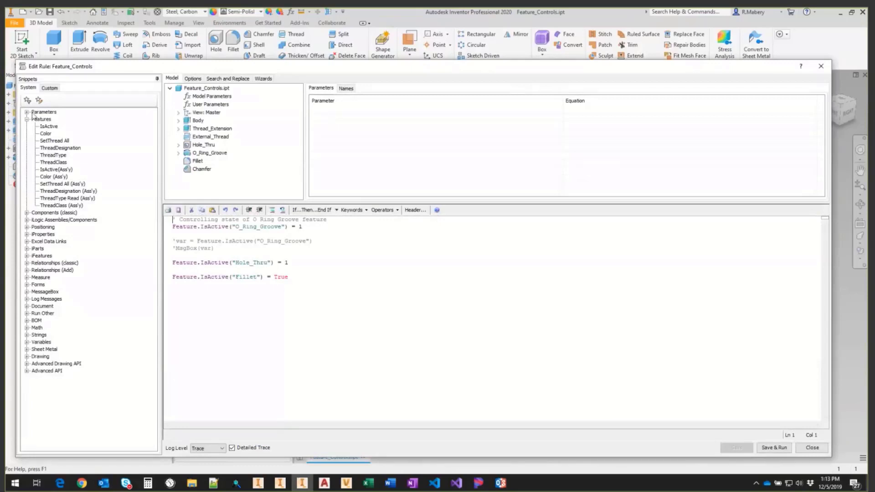
pyautogui.click(27, 112)
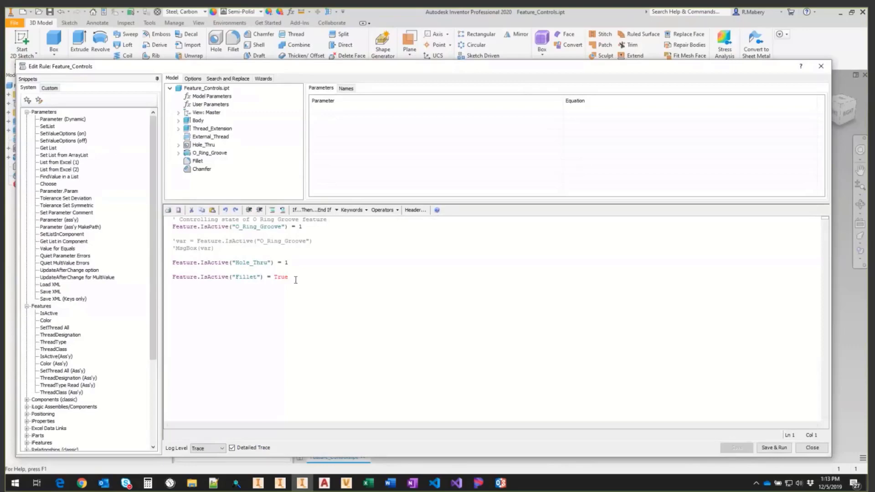
pyautogui.moveTo(295, 280); pyautogui.dragTo(168, 244)
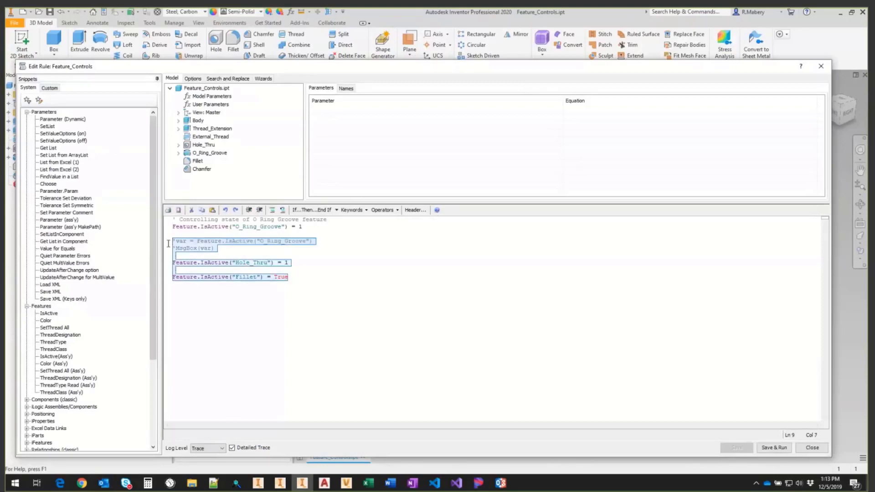
pyautogui.press('Delete')
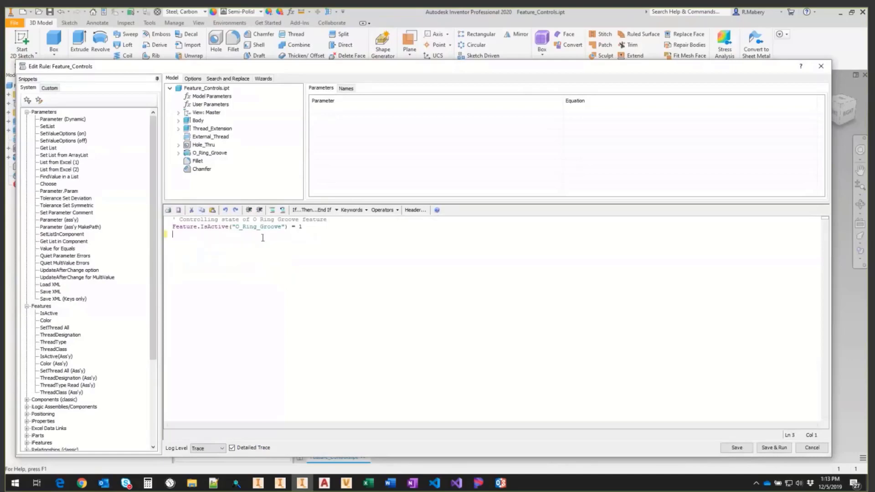
pyautogui.doubleClick(301, 227)
pyautogui.write('True')
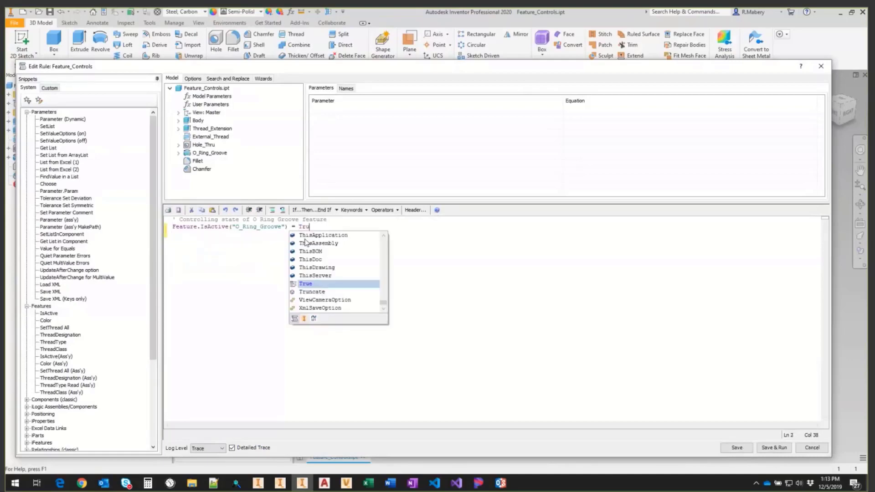
pyautogui.click(194, 243)
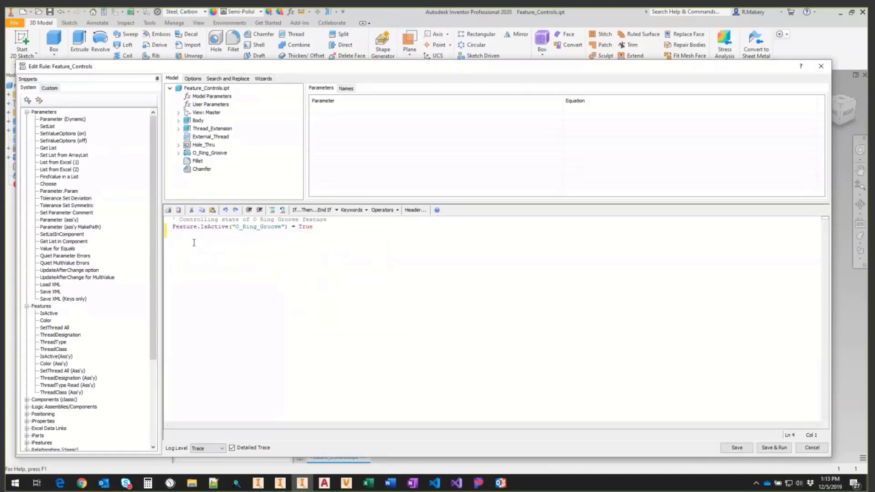
# Add a dynamic parameter statement below the O_Ring_Groove line that sets the user parameter O_Ring_Diameter to .090.
pyautogui.doubleClick(63, 119)
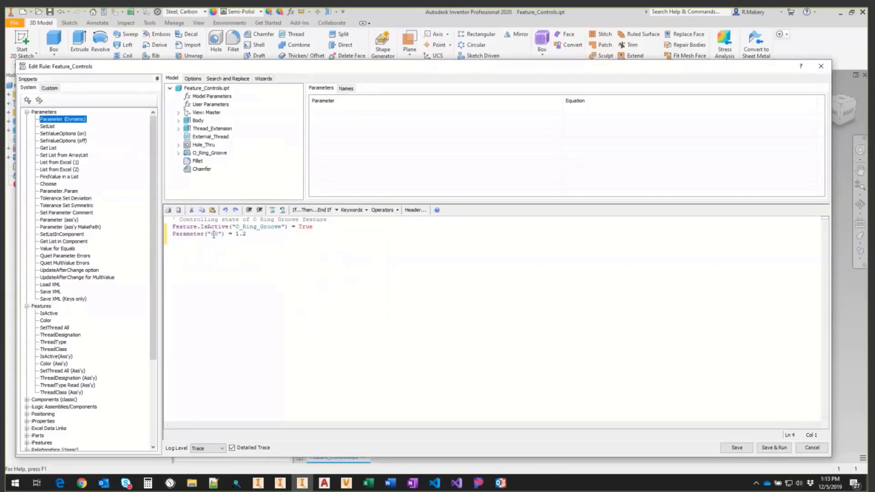
pyautogui.doubleClick(214, 235)
pyautogui.click(211, 105)
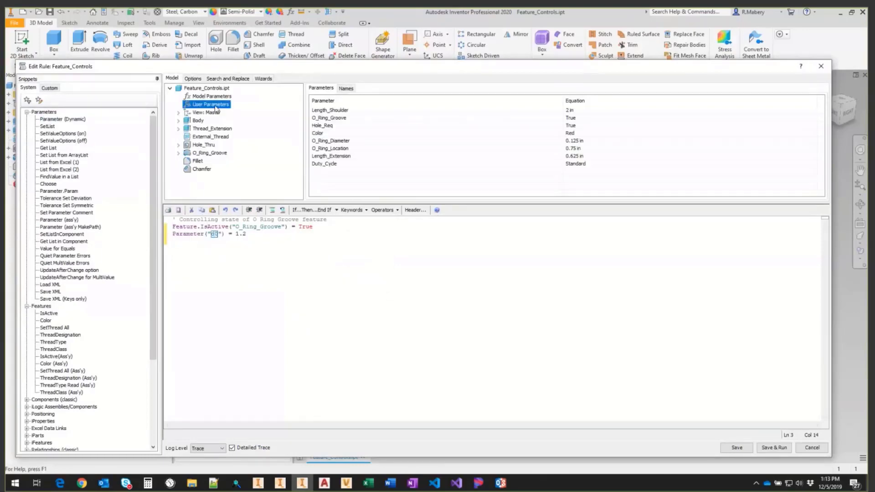
pyautogui.click(335, 141)
pyautogui.click(346, 88)
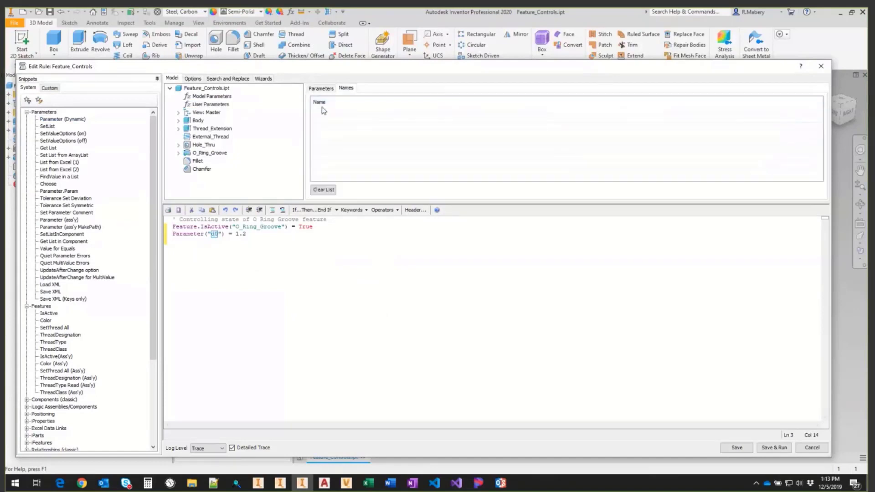
pyautogui.click(321, 88)
pyautogui.doubleClick(331, 141)
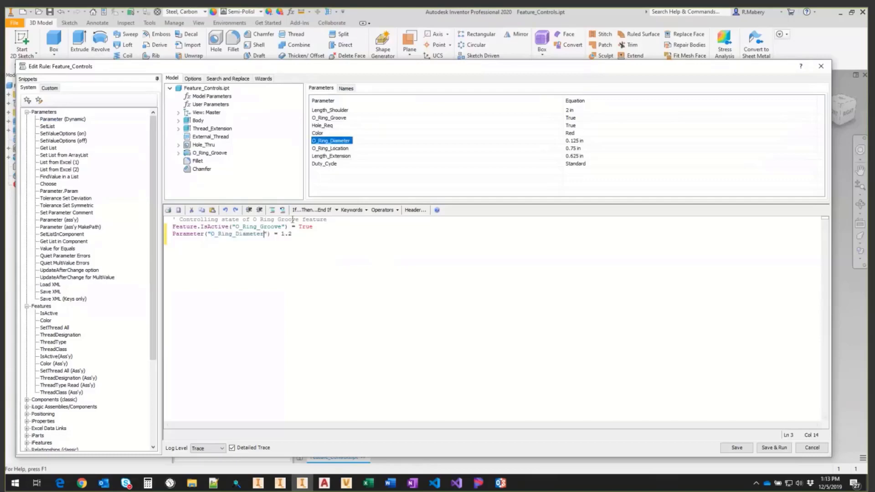
pyautogui.click(295, 234)
pyautogui.doubleClick(295, 235)
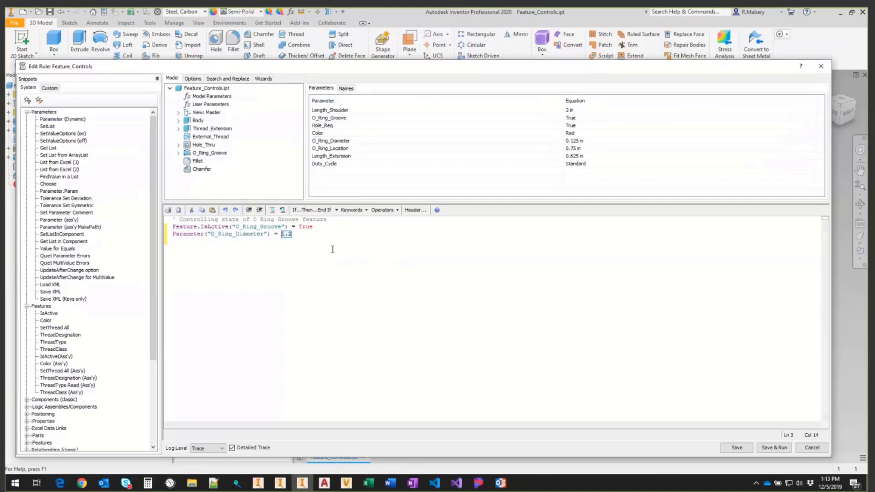
pyautogui.write('.090')
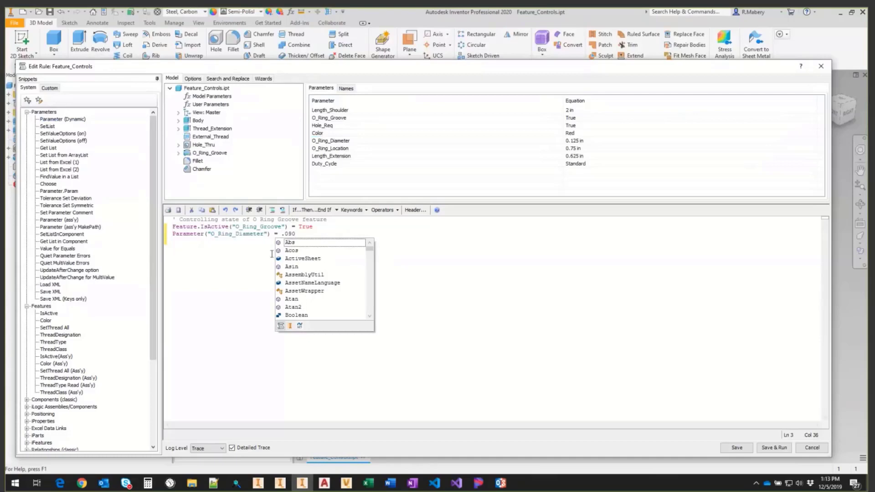
# Add another dynamic parameter statement that sets the user parameter O_Ring_Location to .5, and save and run the rule.
pyautogui.click(241, 257)
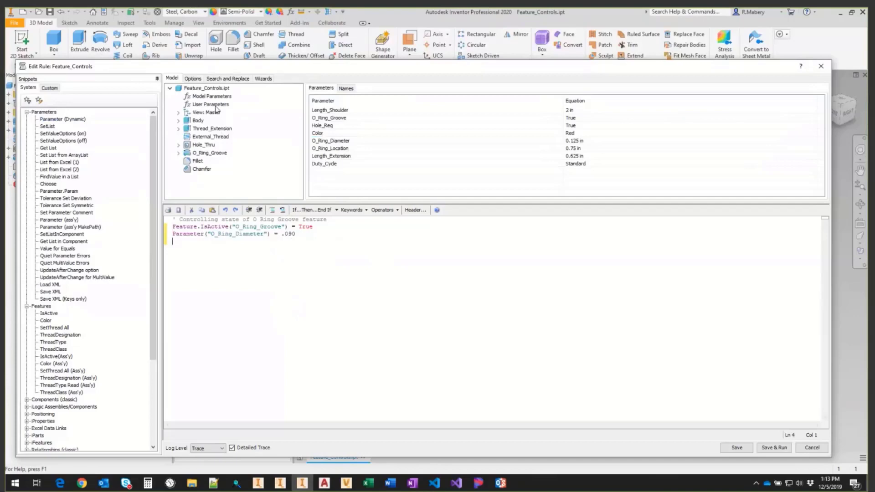
pyautogui.doubleClick(62, 119)
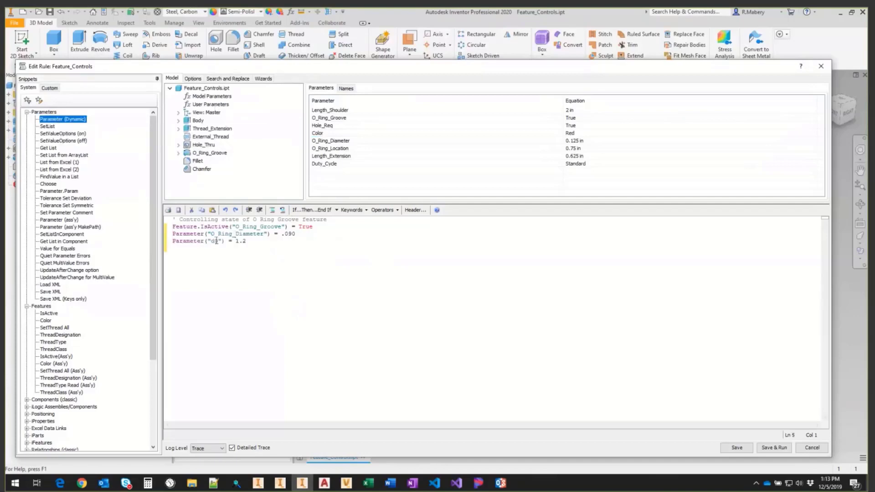
pyautogui.doubleClick(216, 240)
pyautogui.doubleClick(331, 149)
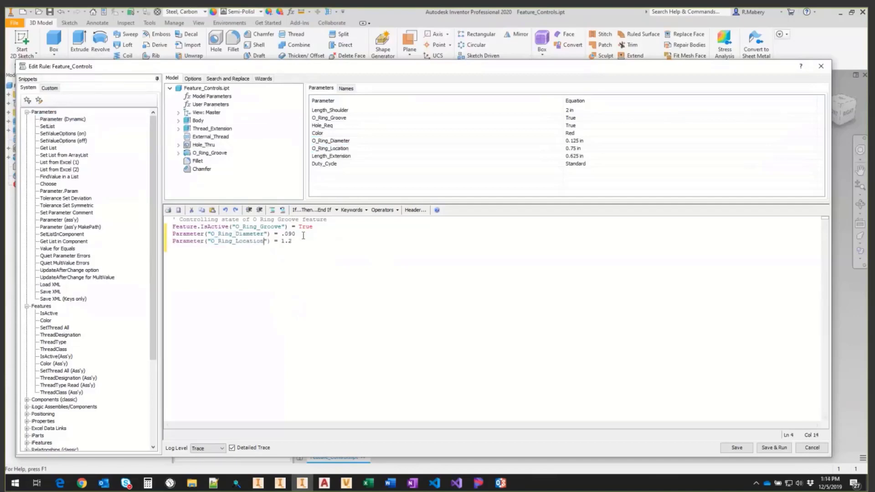
pyautogui.moveTo(292, 241); pyautogui.dragTo(282, 242)
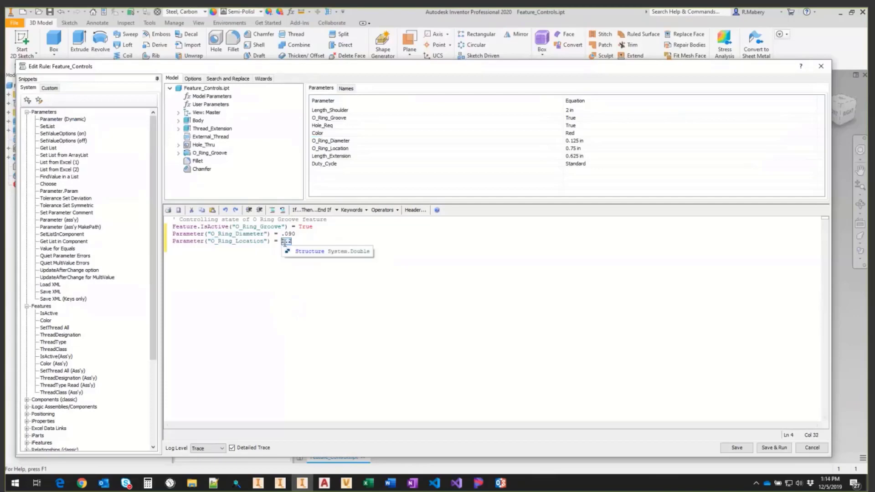
pyautogui.write('.5')
pyautogui.press('Return')
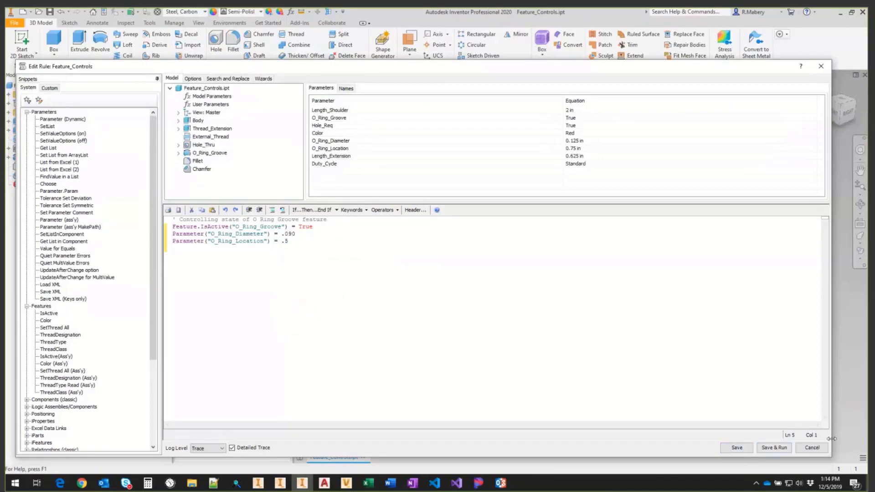
pyautogui.moveTo(832, 439); pyautogui.dragTo(473, 406)
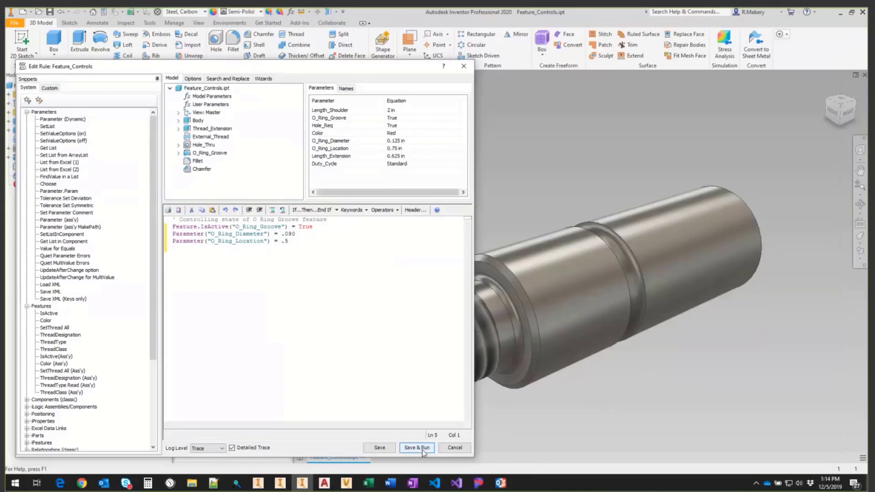
pyautogui.click(415, 447)
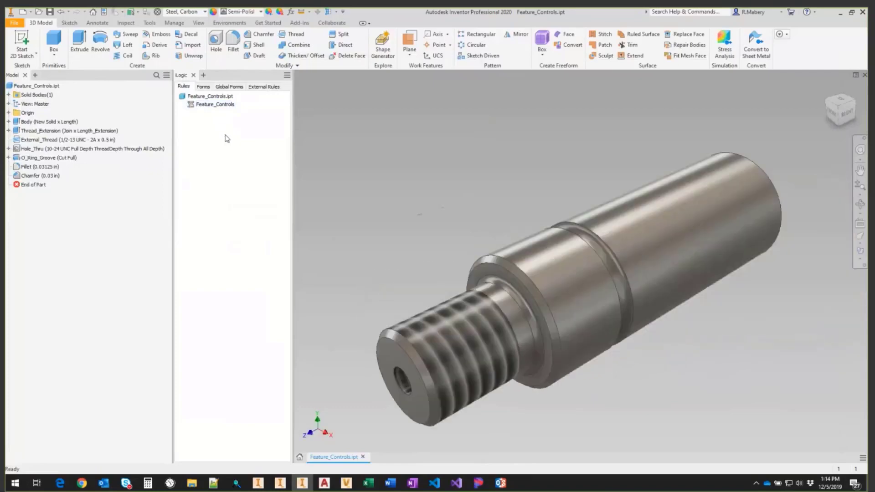
# Reopen the Feature_Controls rule and insert the SetThread All feature snippet below the O_Ring_Location statement.
pyautogui.doubleClick(215, 105)
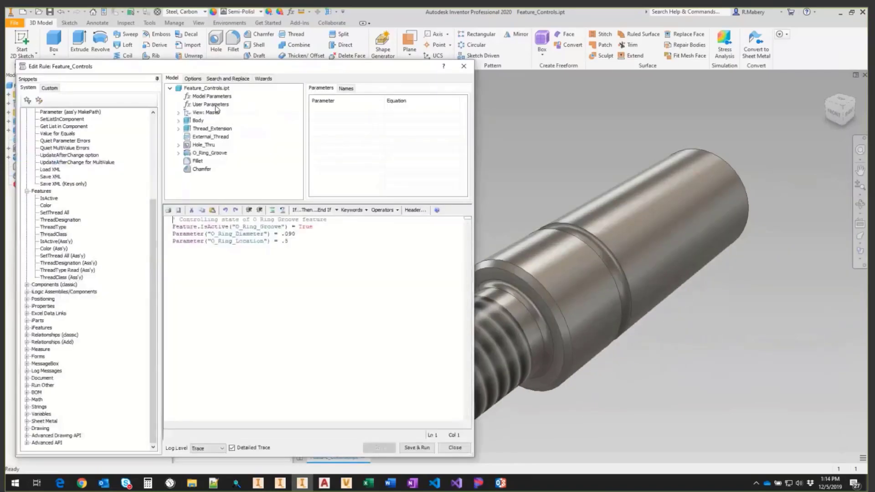
pyautogui.click(241, 268)
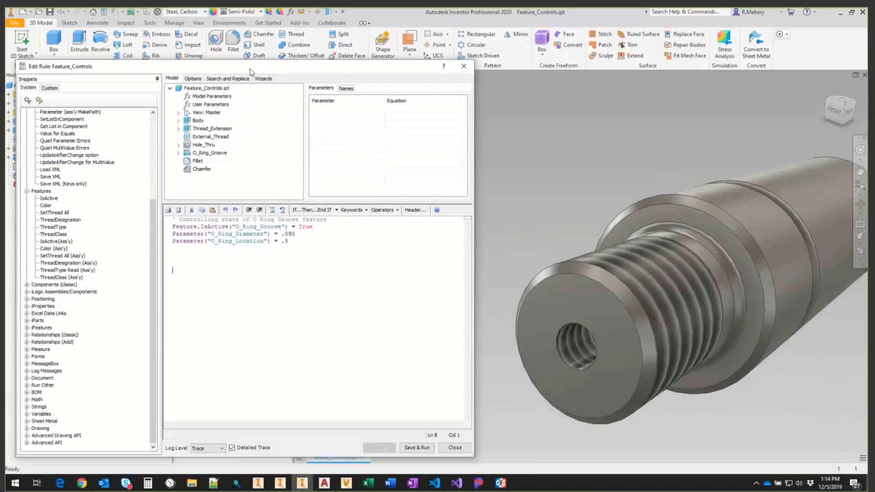
pyautogui.moveTo(249, 68); pyautogui.dragTo(458, 53)
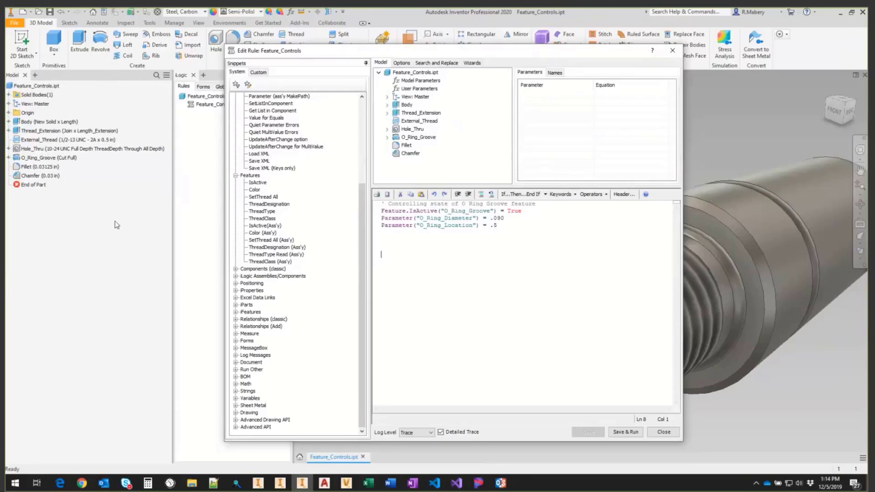
pyautogui.scroll(5, 360, 222)
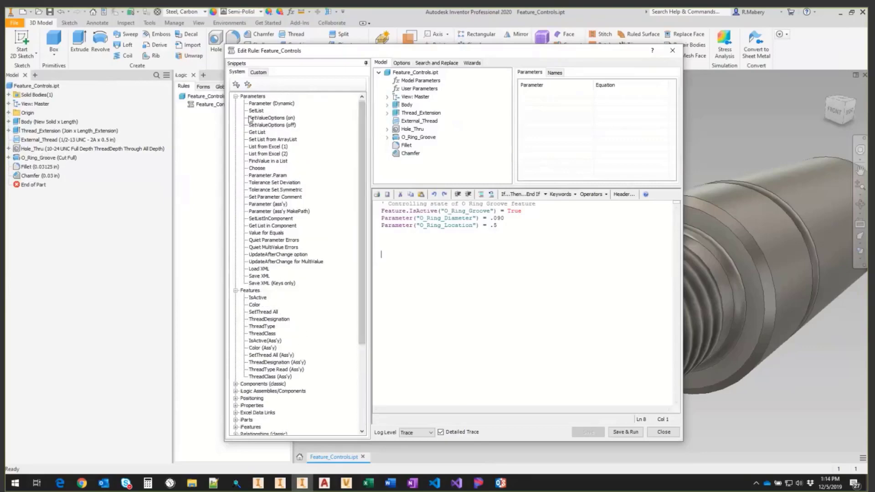
pyautogui.click(236, 96)
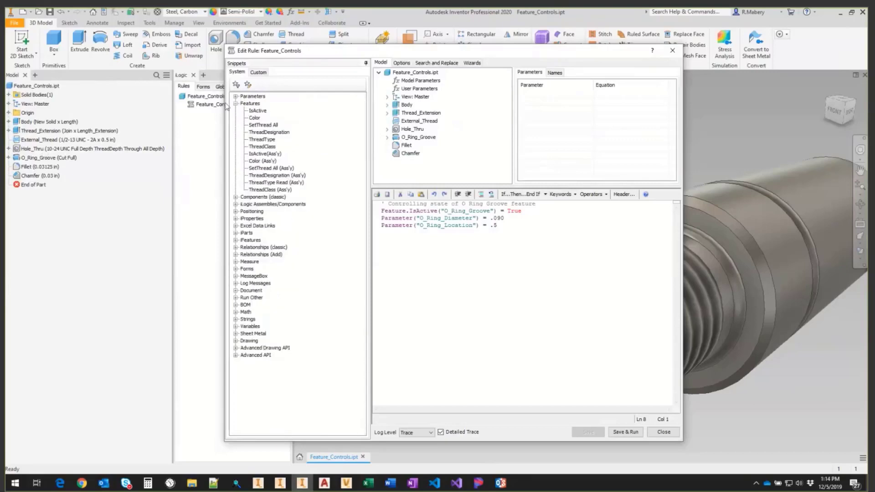
pyautogui.moveTo(225, 105); pyautogui.dragTo(97, 105)
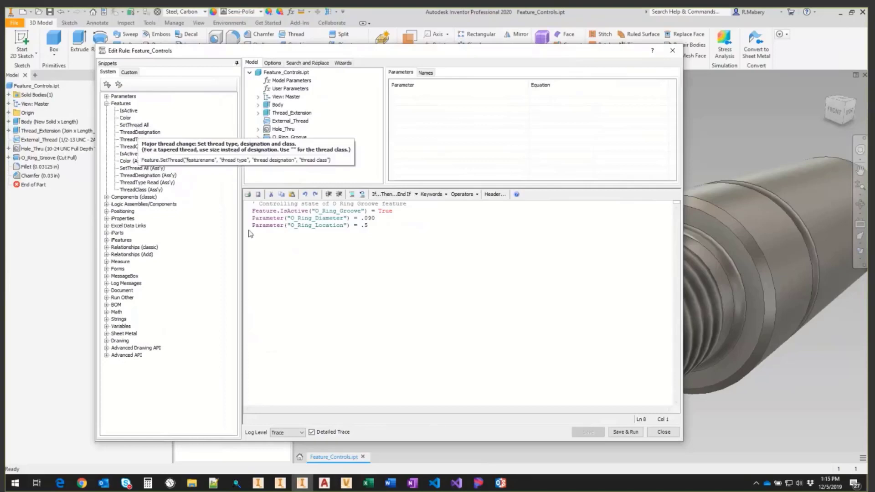
pyautogui.doubleClick(145, 125)
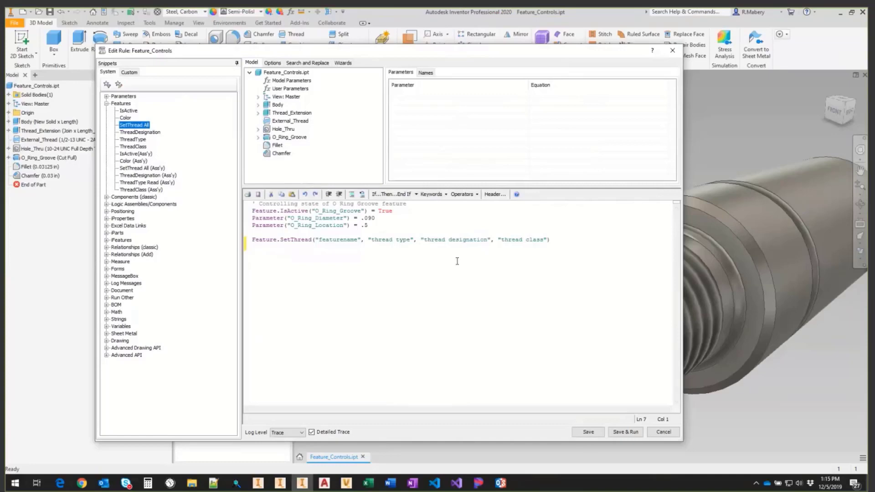
# In the Feature.SetThread statement, set the feature name to Hole_Thru and the thread type to ANSI Unified Screw Threads.
pyautogui.doubleClick(337, 239)
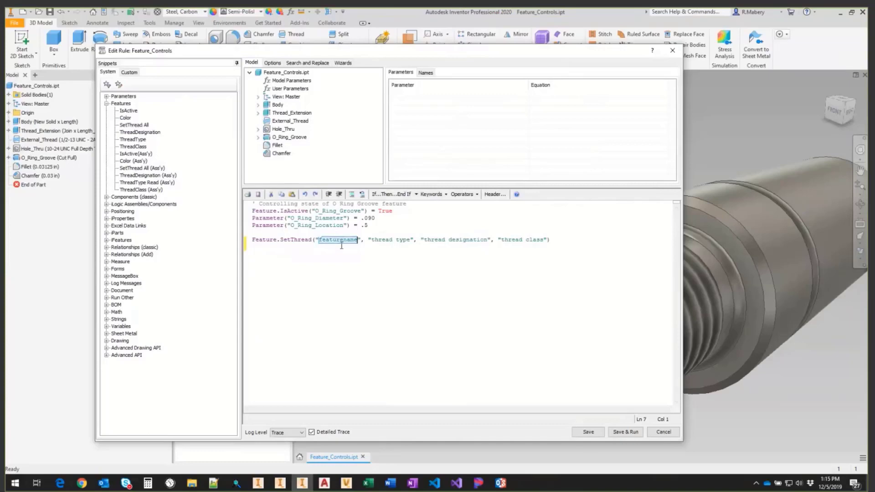
pyautogui.click(285, 130)
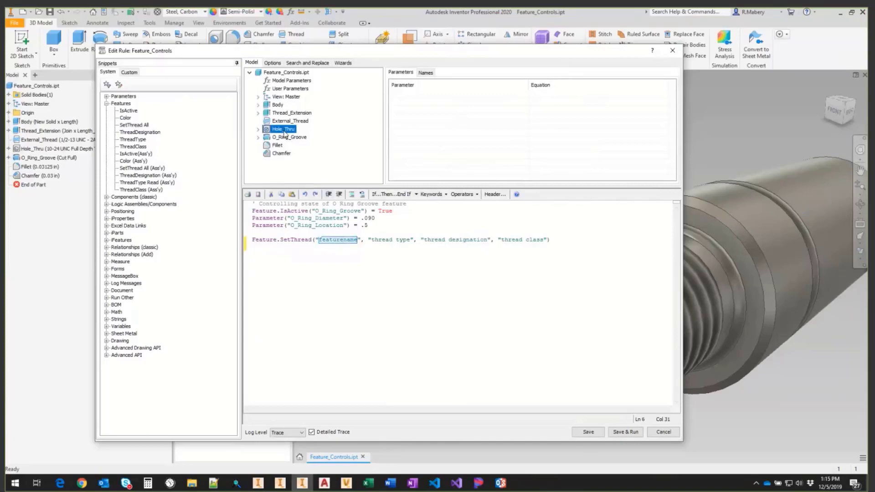
pyautogui.click(430, 75)
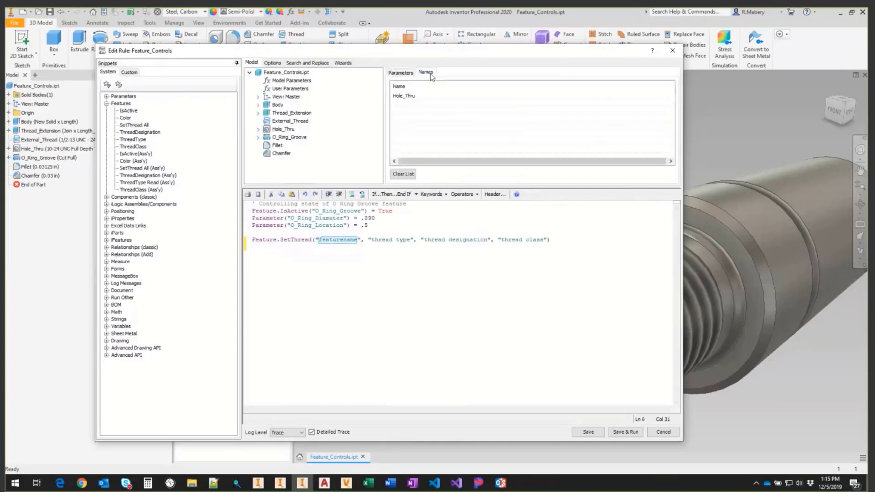
pyautogui.doubleClick(403, 96)
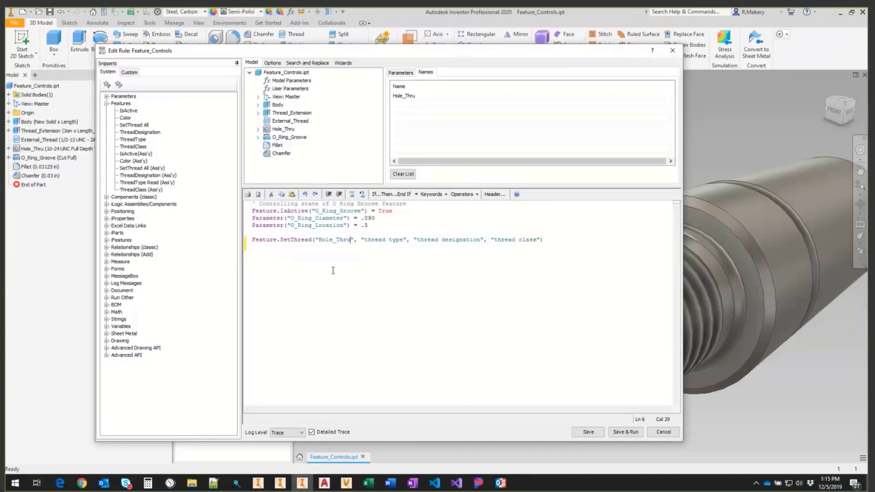
pyautogui.moveTo(403, 240); pyautogui.dragTo(366, 242)
pyautogui.write('ANSI ')
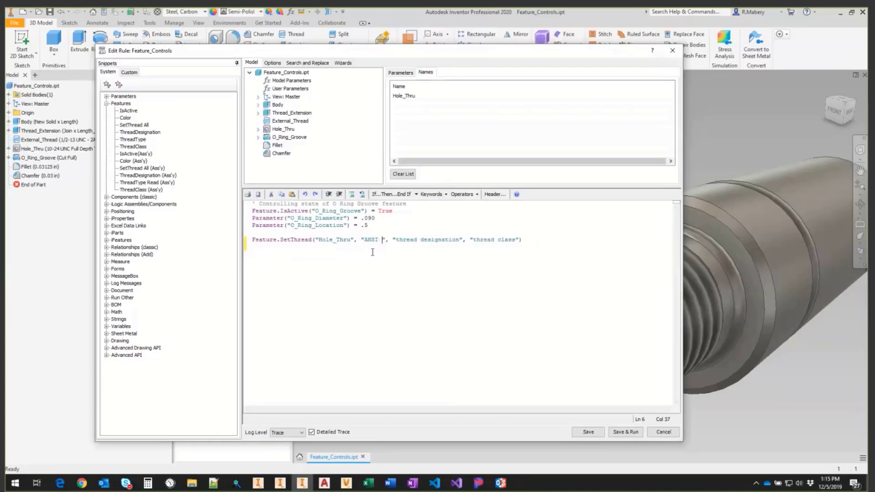
pyautogui.write('Unified ')
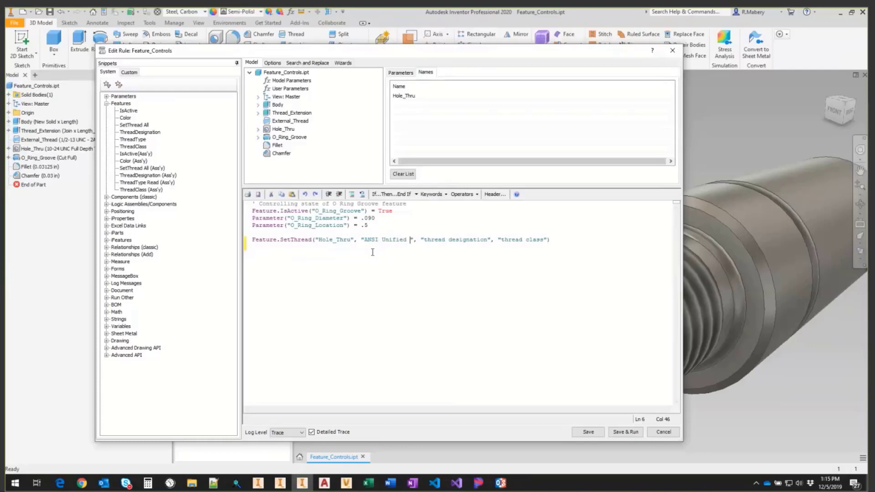
pyautogui.write('Screw Threa')
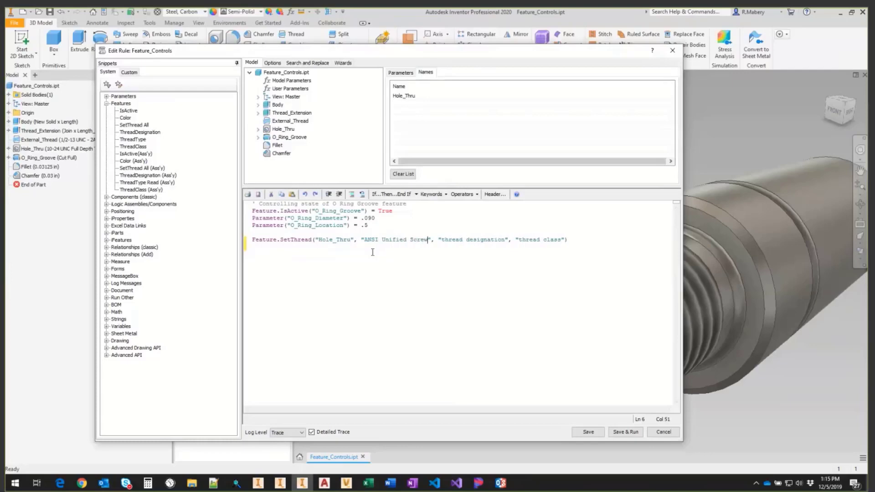
pyautogui.write('ds')
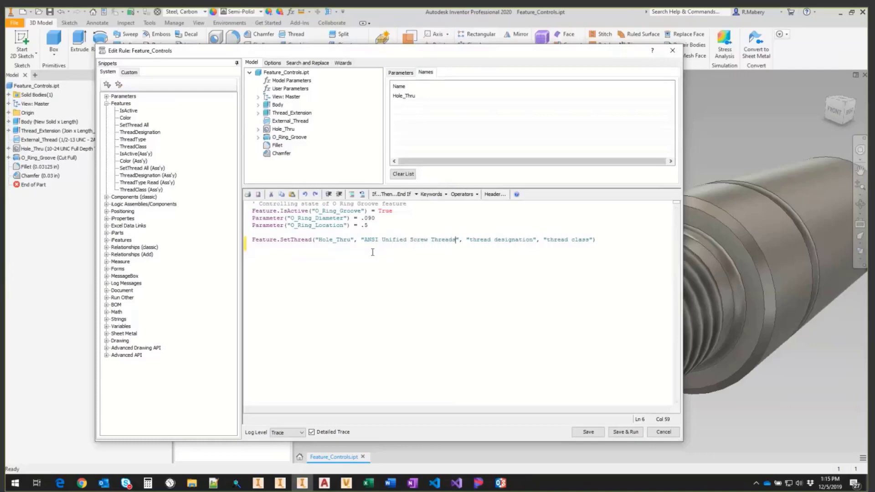
# Set the thread designation to 1/4-20 UNC and the thread class to 2B in the SetThread statement, and save and run the rule.
pyautogui.moveTo(469, 239); pyautogui.dragTo(533, 242)
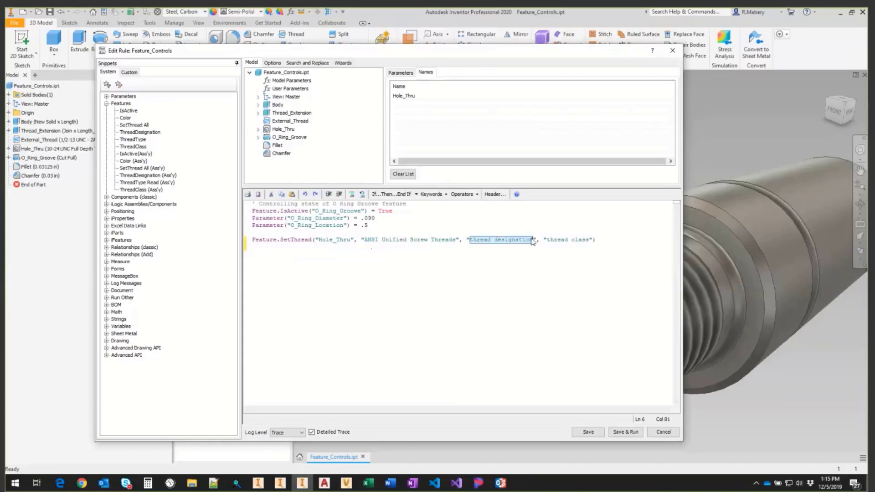
pyautogui.write('1/4-20')
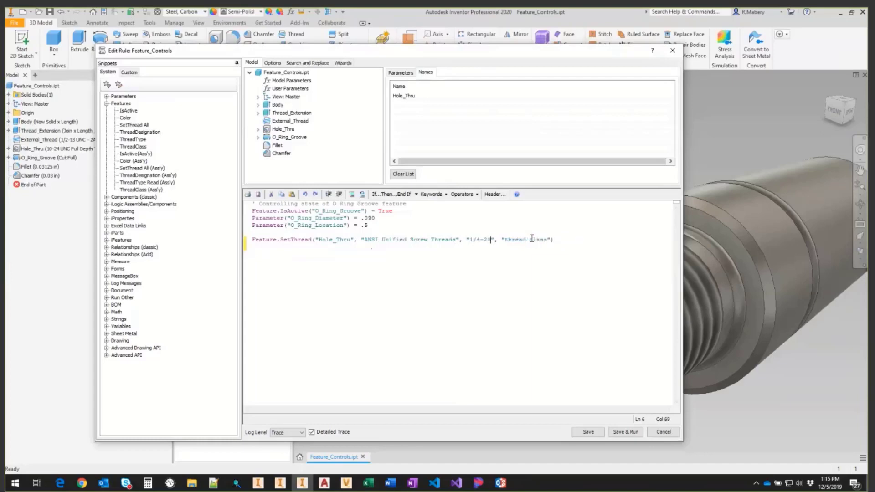
pyautogui.write(' UNC')
pyautogui.moveTo(519, 240); pyautogui.dragTo(560, 247)
pyautogui.write('2B')
pyautogui.click(631, 434)
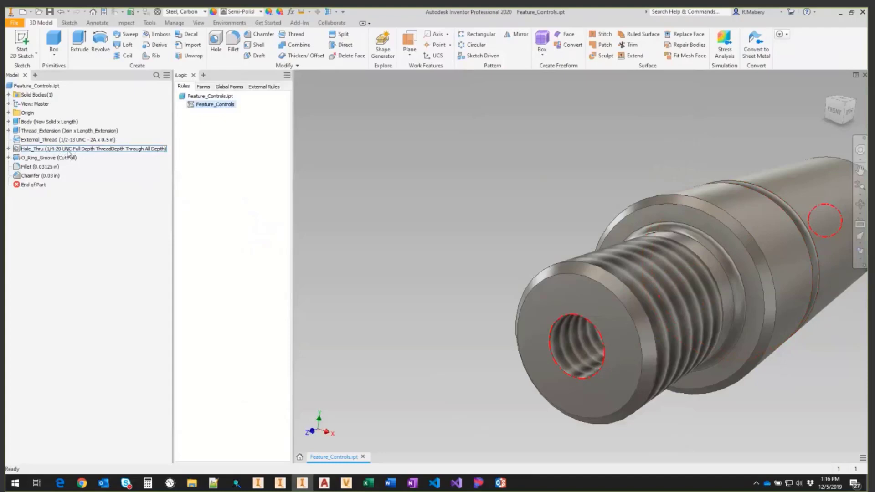
# Review the available thread types and designations in the Hole_Thru feature's settings without changing anything.
pyautogui.doubleClick(67, 149)
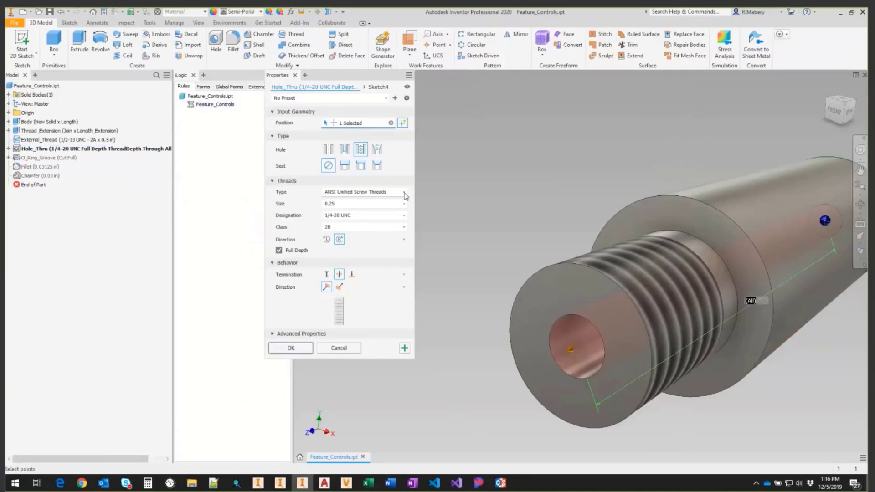
pyautogui.click(404, 193)
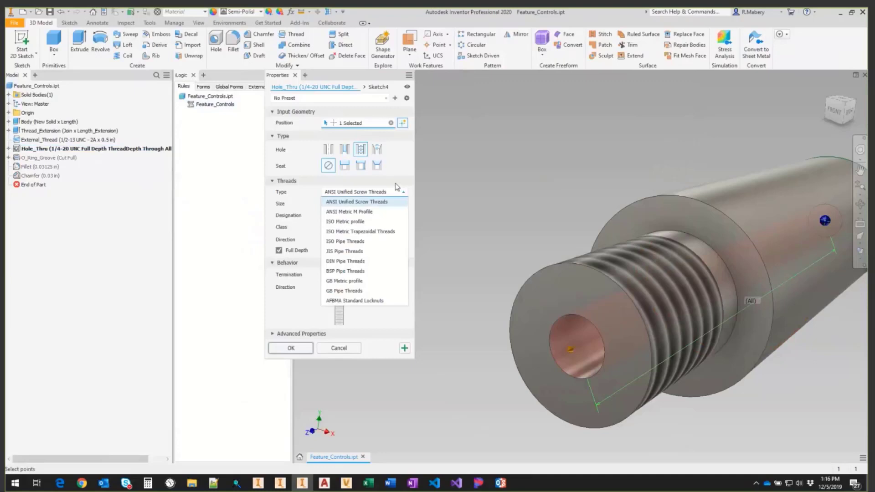
pyautogui.click(400, 188)
pyautogui.click(407, 217)
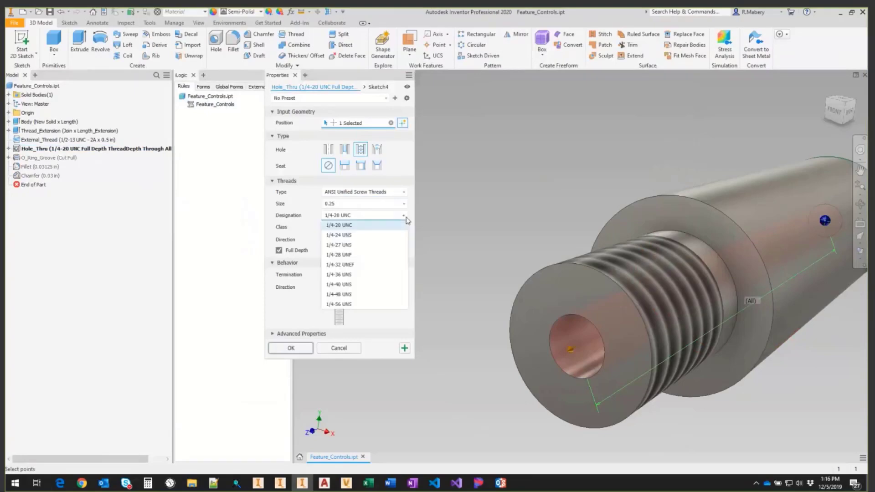
pyautogui.click(415, 225)
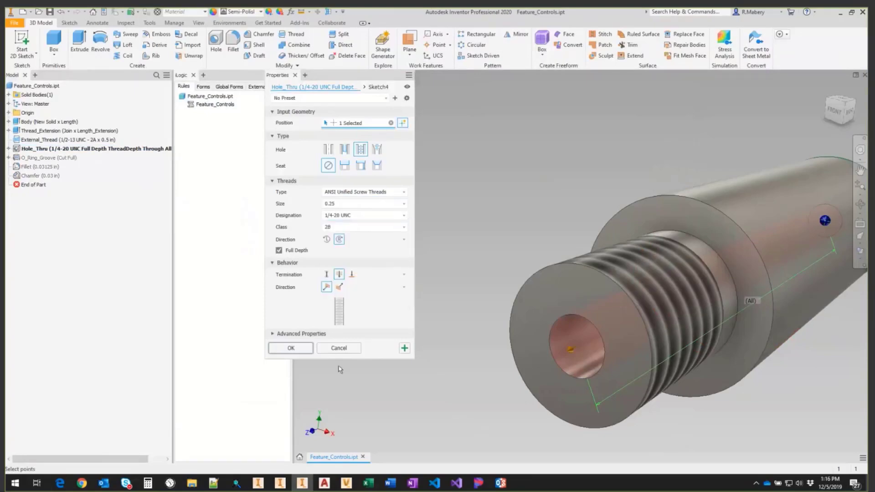
pyautogui.click(337, 348)
# Try misspelling the thread type as ANSI Unified Screw Theads in the SetThread statement, run the rule and check the Hole_Thru settings.
pyautogui.doubleClick(212, 105)
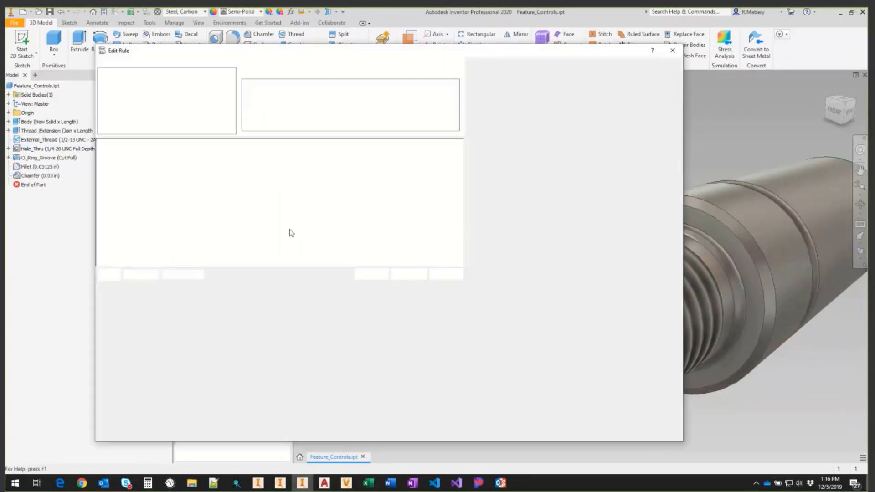
pyautogui.click(437, 240)
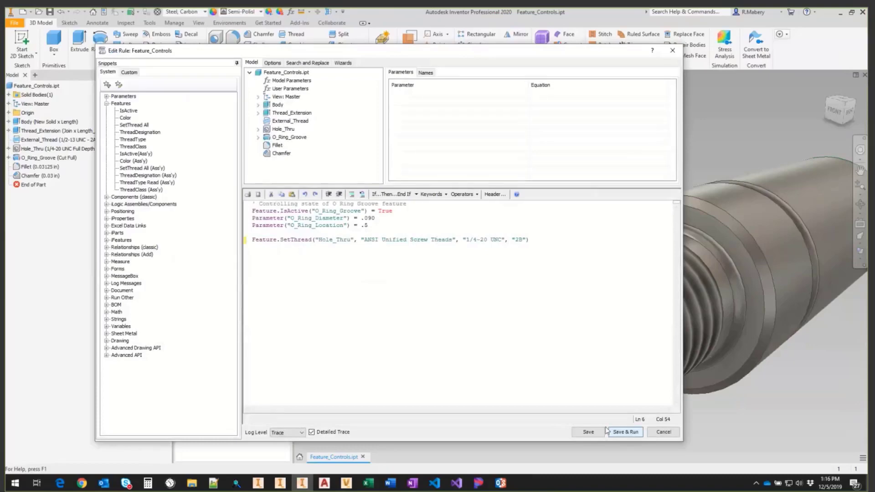
pyautogui.click(626, 431)
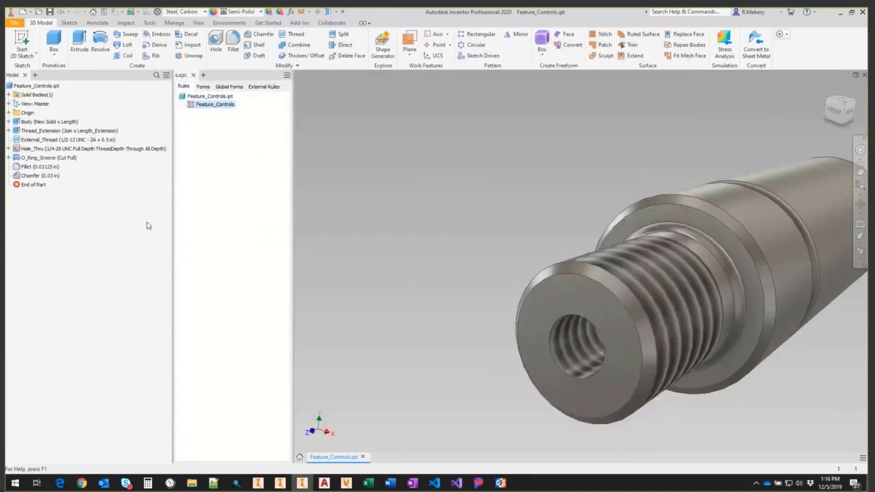
pyautogui.doubleClick(101, 153)
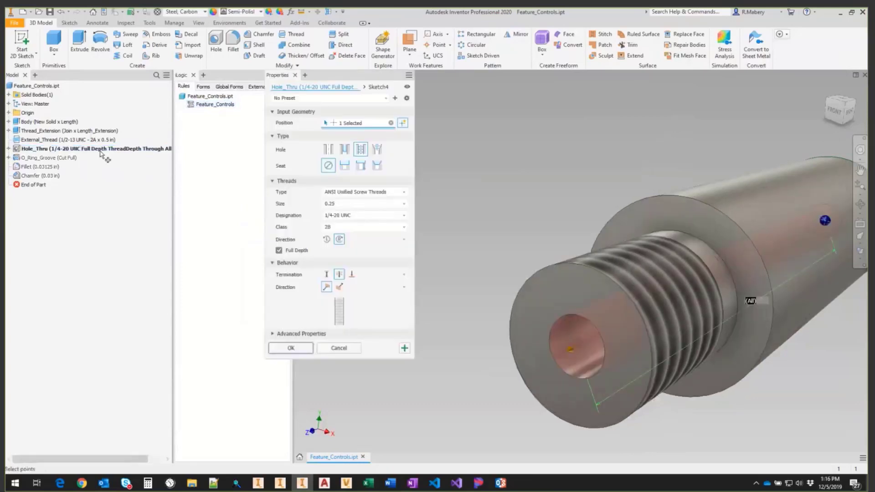
pyautogui.click(328, 351)
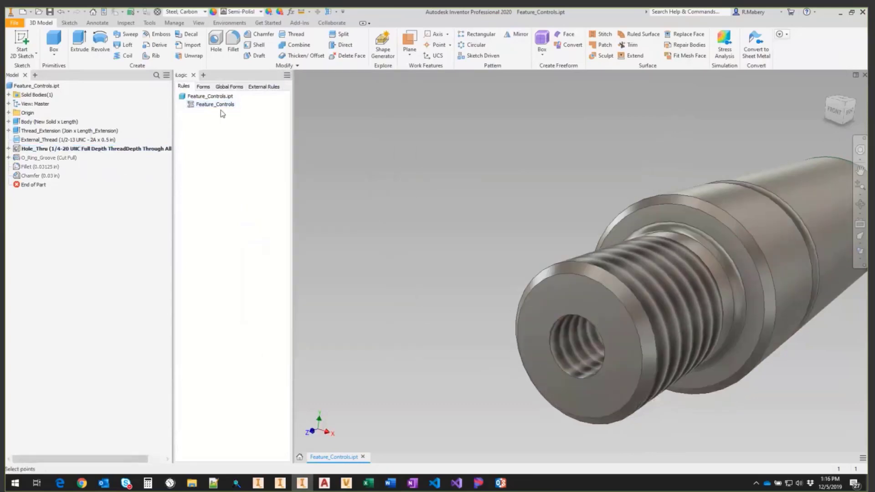
# Reopen the Feature_Controls rule and correct the thread type in the SetThread statement to ANSI Unified Screw Threads.
pyautogui.rightClick(211, 105)
pyautogui.click(236, 120)
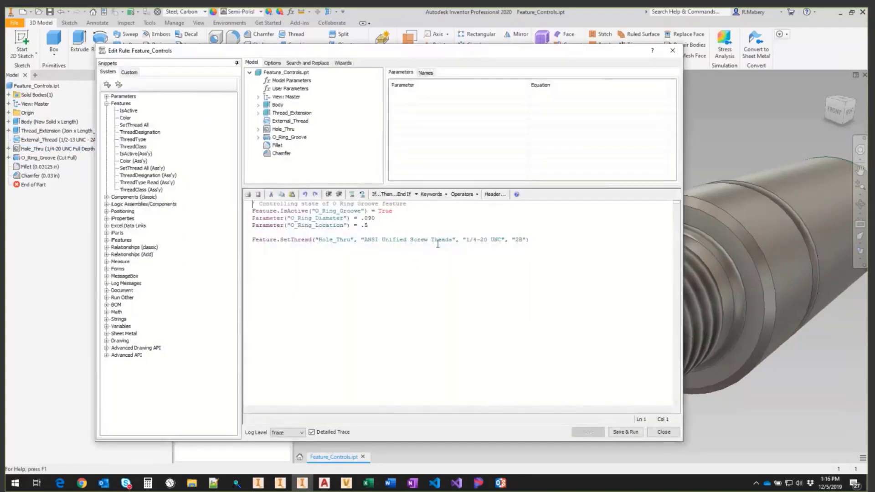
pyautogui.click(433, 259)
pyautogui.write('r')
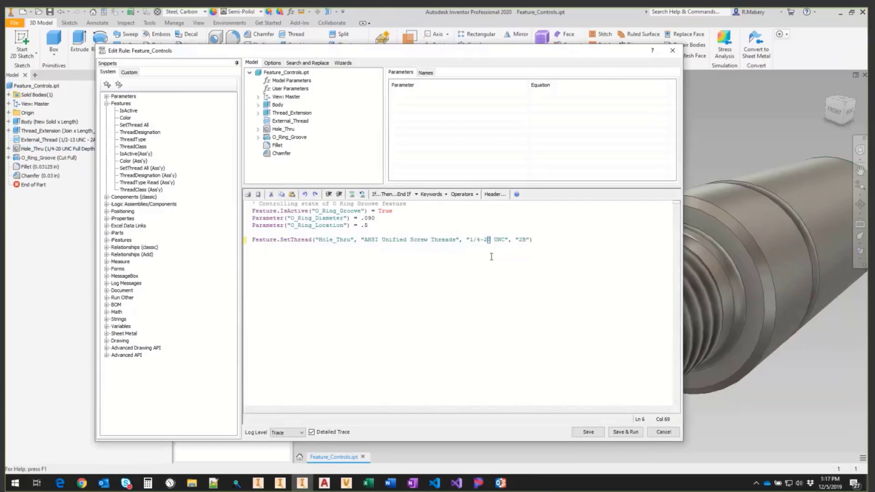
# Try changing the thread designation in the SetThread statement to 1/4-28 UNC, and save and run the rule.
pyautogui.write('8')
pyautogui.click(626, 432)
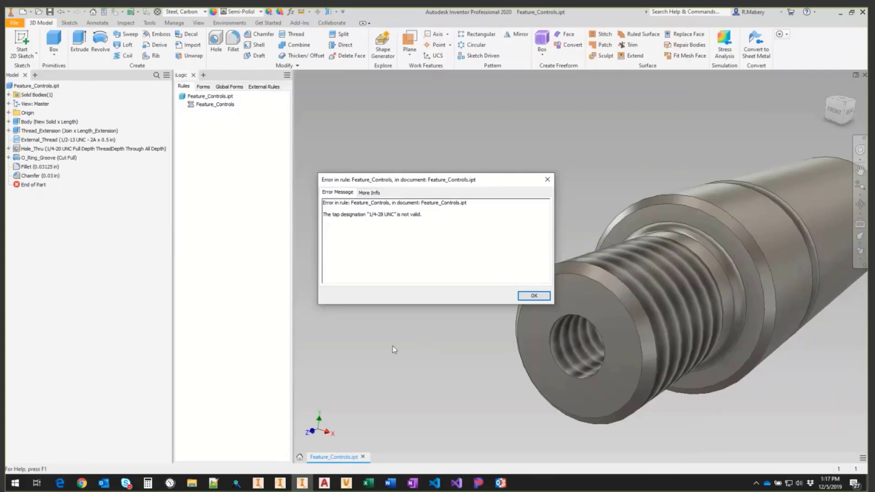
pyautogui.click(529, 296)
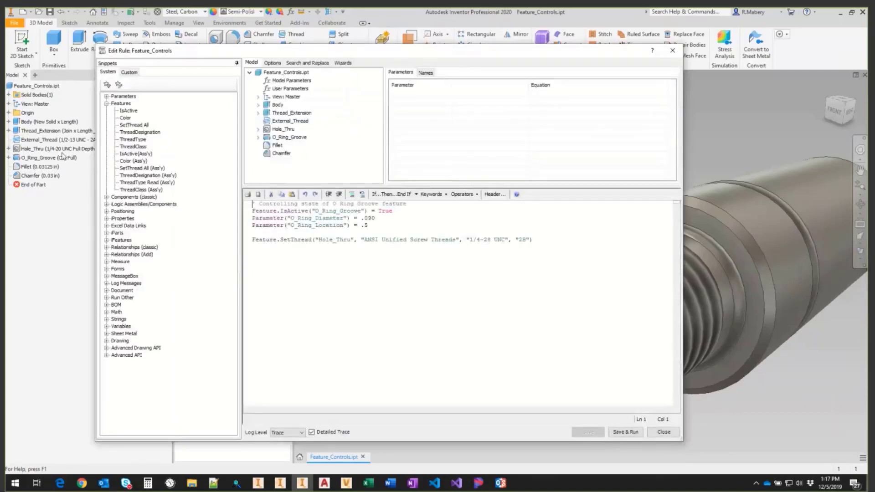
# Reopen the Feature_Controls rule and set the thread designation in the SetThread statement to 1/4-20 UNC.
pyautogui.click(489, 240)
pyautogui.press('BackSpace')
pyautogui.write('0')
# Capture the current state of the Hole_Thru feature on new lines below the SetThread statement.
pyautogui.press('Return')
pyautogui.press('Return')
pyautogui.rightClick(283, 132)
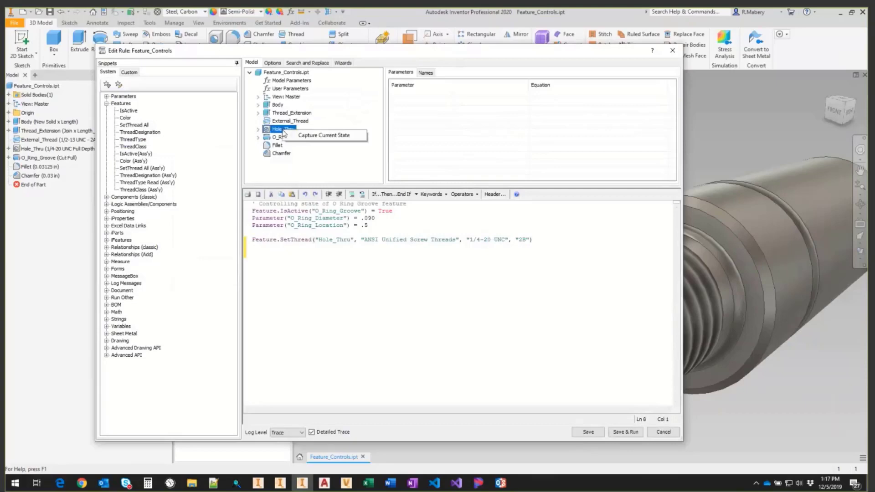
pyautogui.click(295, 136)
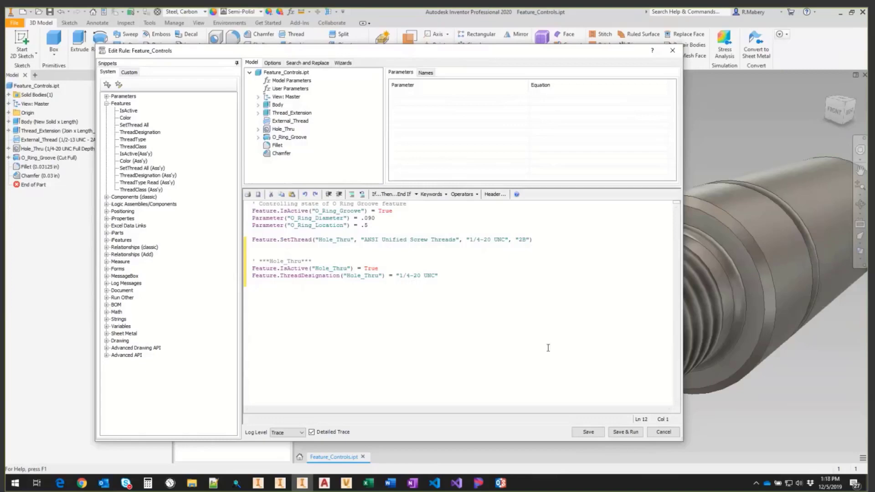
# Delete the captured Hole_Thru state lines from the rule, and save and run it.
pyautogui.moveTo(403, 292); pyautogui.dragTo(255, 254)
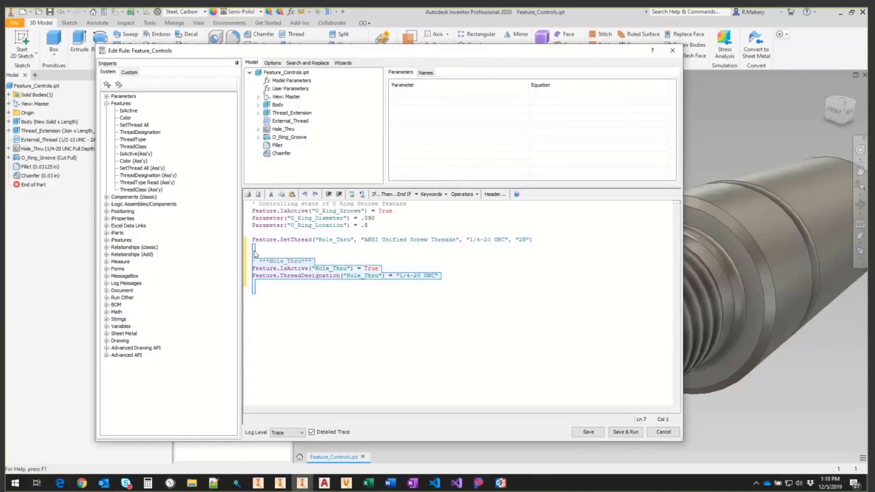
pyautogui.press('Delete')
pyautogui.click(626, 432)
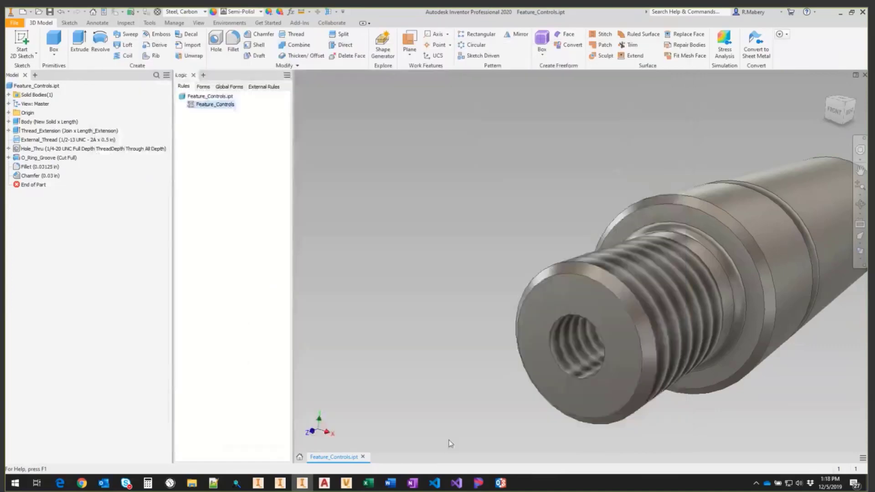
# Open the part file Clip.ipt from the Mechanical_Pencil_Assembly folder.
pyautogui.scroll(-2, 409, 195)
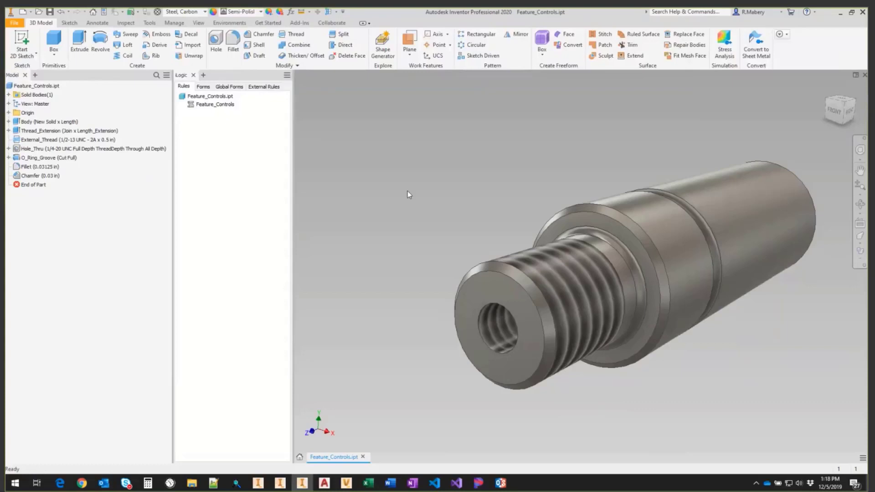
pyautogui.hotkey('ctrl', 'o')
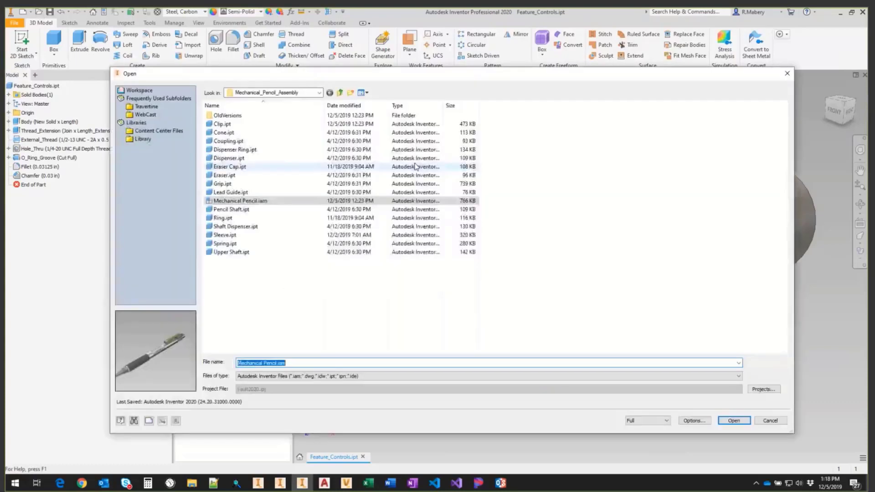
pyautogui.doubleClick(223, 124)
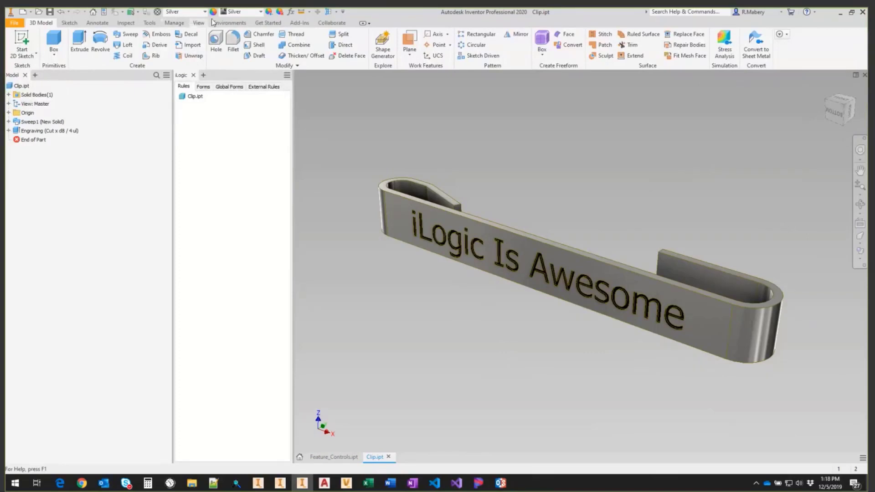
# Examine the clip's material and other physical iProperties.
pyautogui.click(104, 11)
pyautogui.click(402, 124)
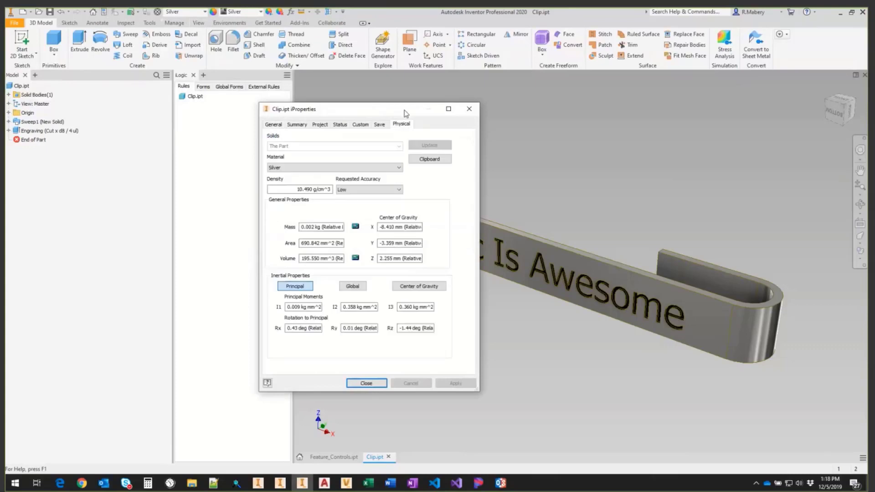
pyautogui.click(366, 383)
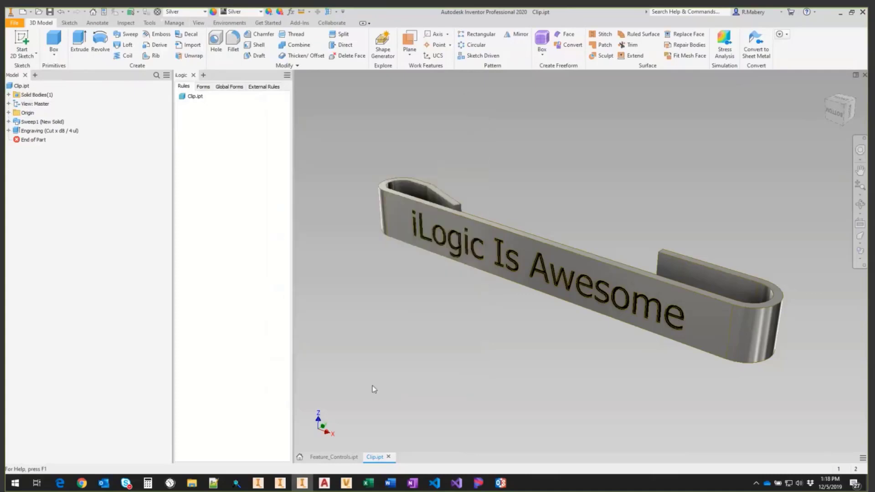
# Add a new iLogic rule named Material to the clip part.
pyautogui.rightClick(219, 159)
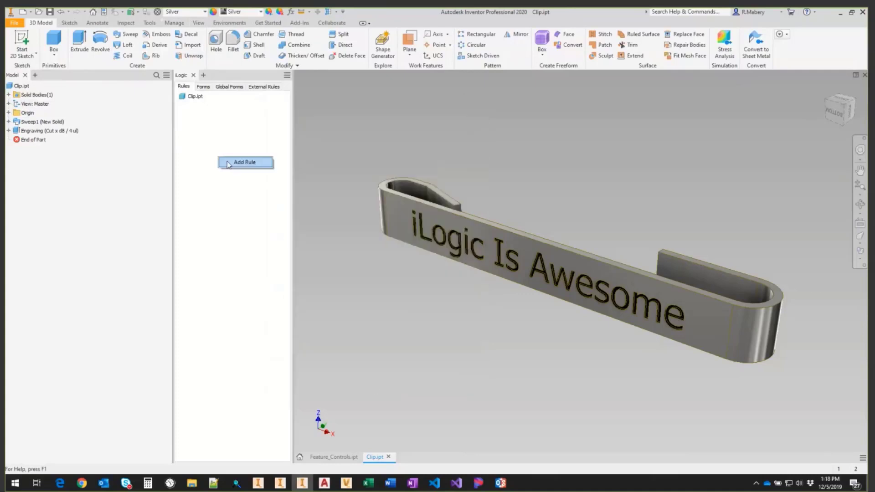
pyautogui.click(228, 163)
pyautogui.write('Material')
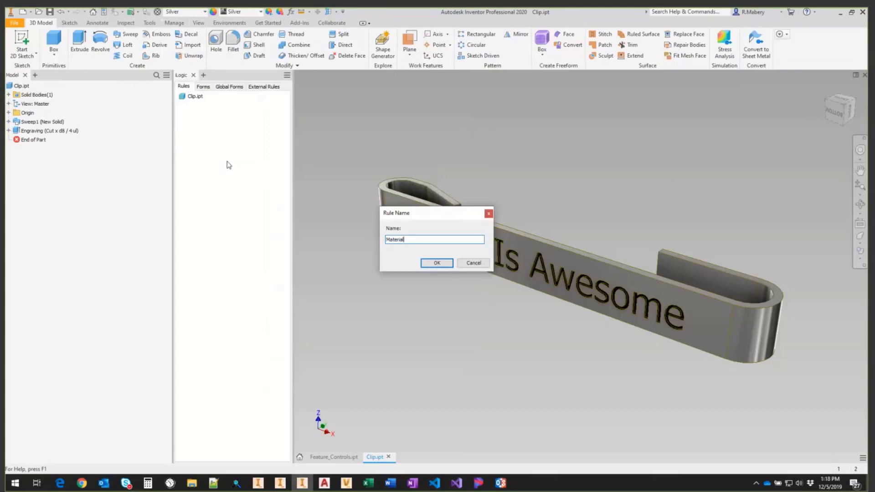
pyautogui.press('Return')
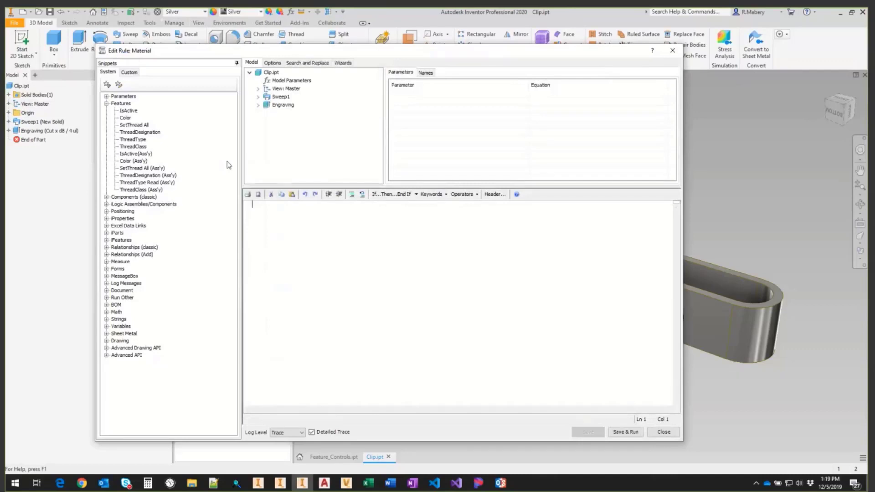
# Narrow the snippets area of the rule editor and insert the iProperties Material snippet into the rule.
pyautogui.moveTo(242, 203); pyautogui.dragTo(202, 203)
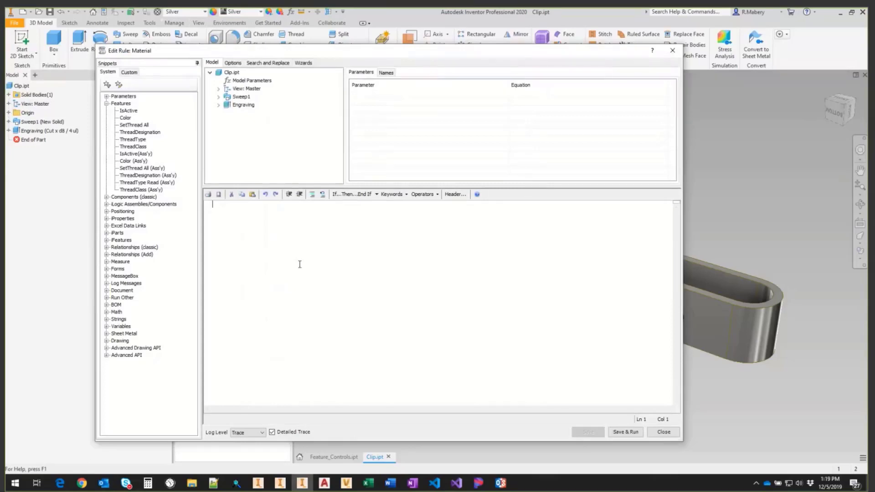
pyautogui.click(106, 104)
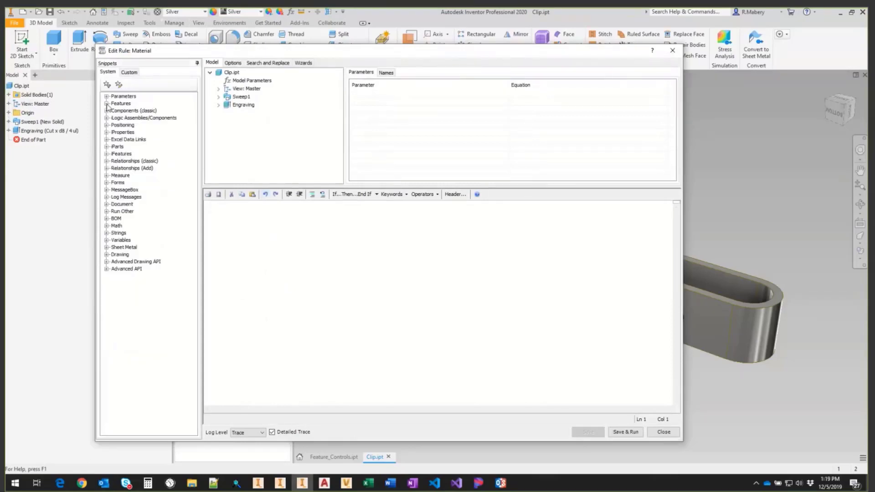
pyautogui.click(107, 132)
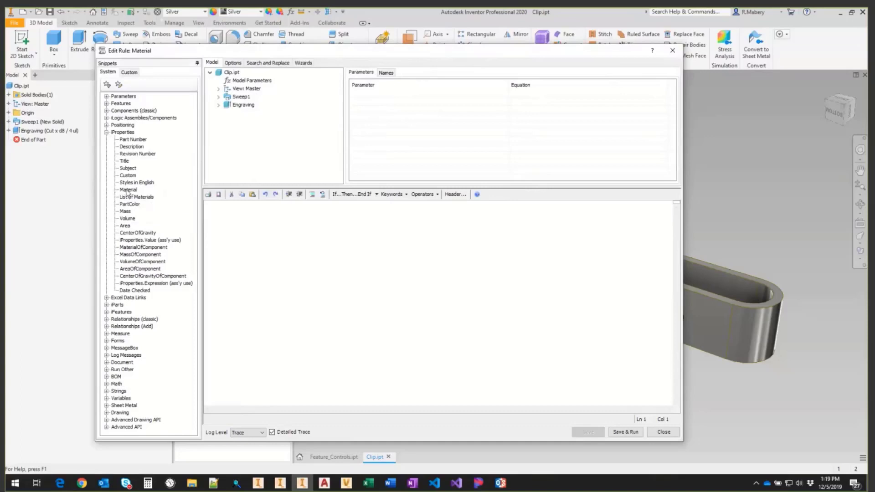
pyautogui.doubleClick(128, 190)
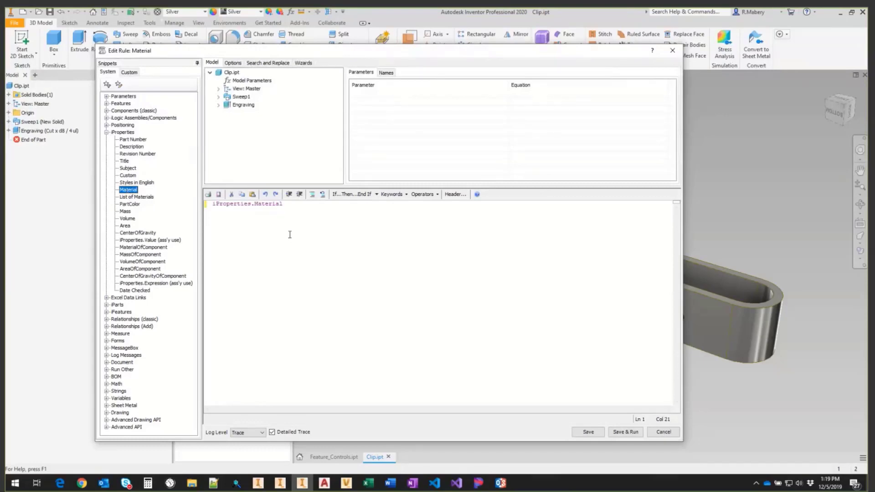
# Assign "Steel" to iProperties.Material in the Material rule, and save and run it.
pyautogui.click(303, 205)
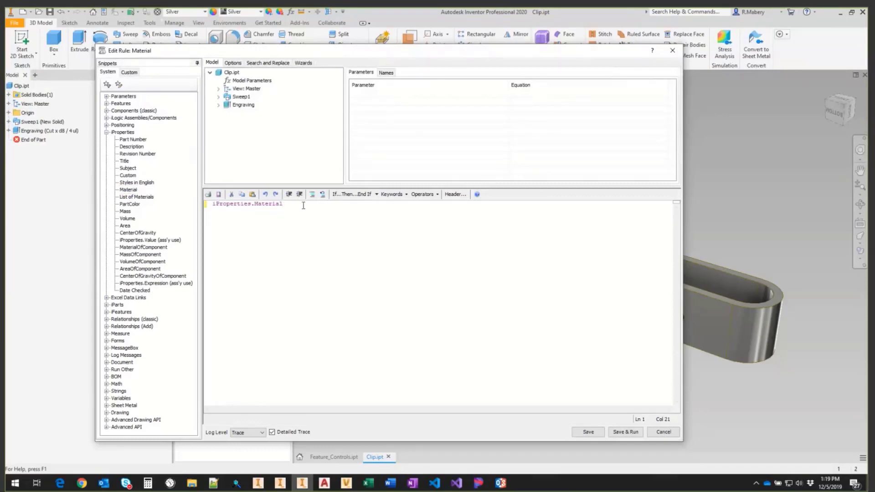
pyautogui.write('=')
pyautogui.write('"Steel')
pyautogui.click(623, 434)
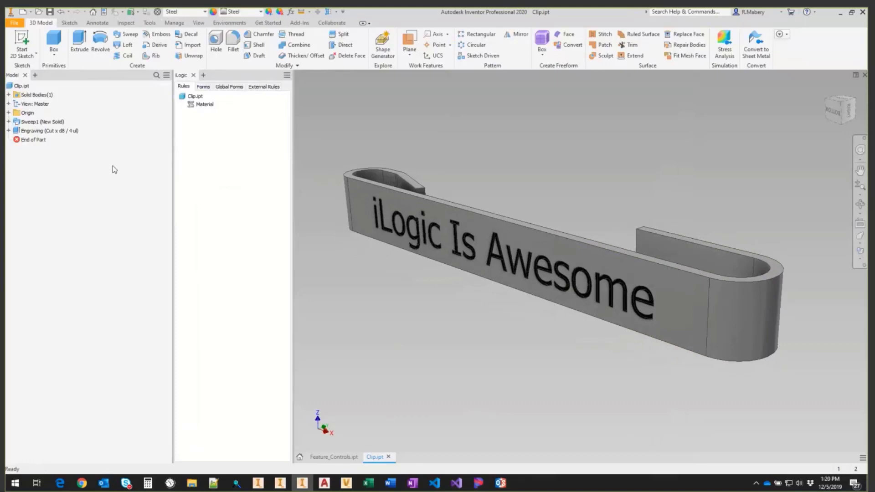
# Check the clip's material in its physical iProperties and review the list of available materials.
pyautogui.click(104, 12)
pyautogui.click(401, 125)
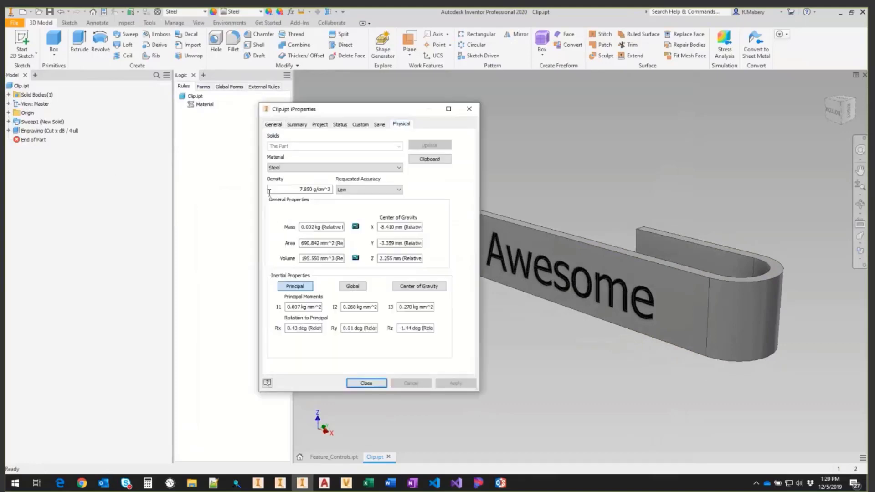
pyautogui.click(367, 383)
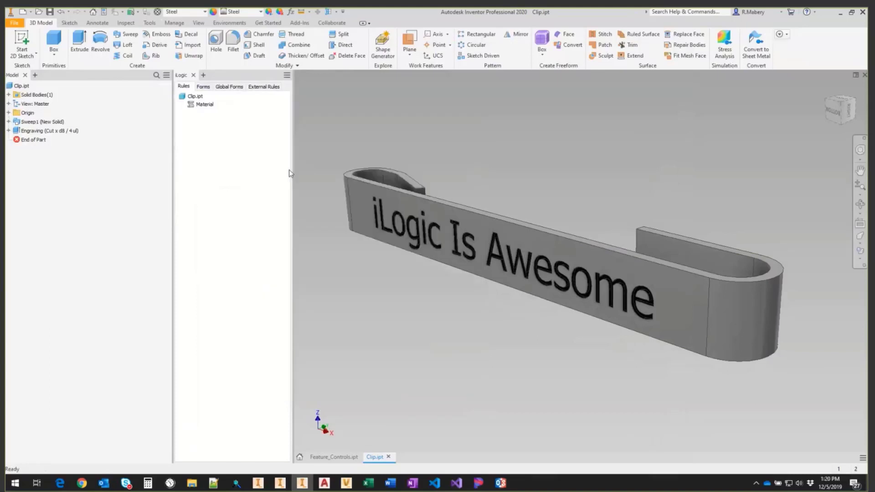
pyautogui.click(205, 13)
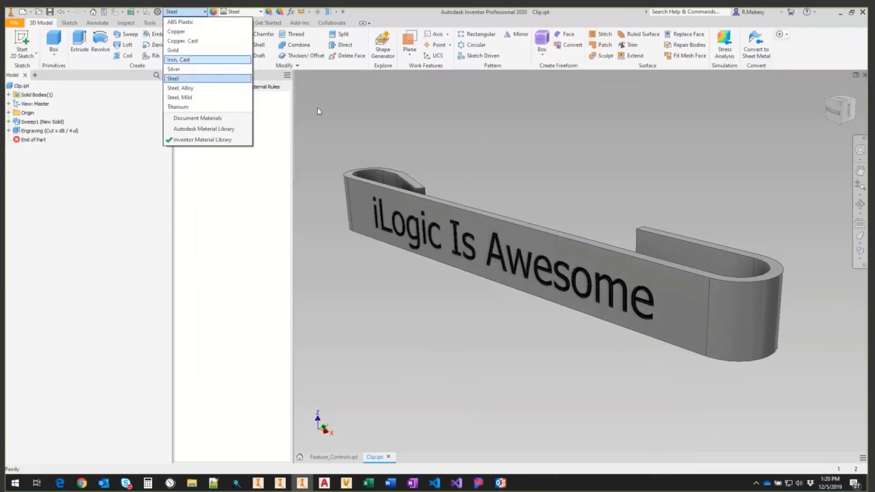
pyautogui.click(344, 124)
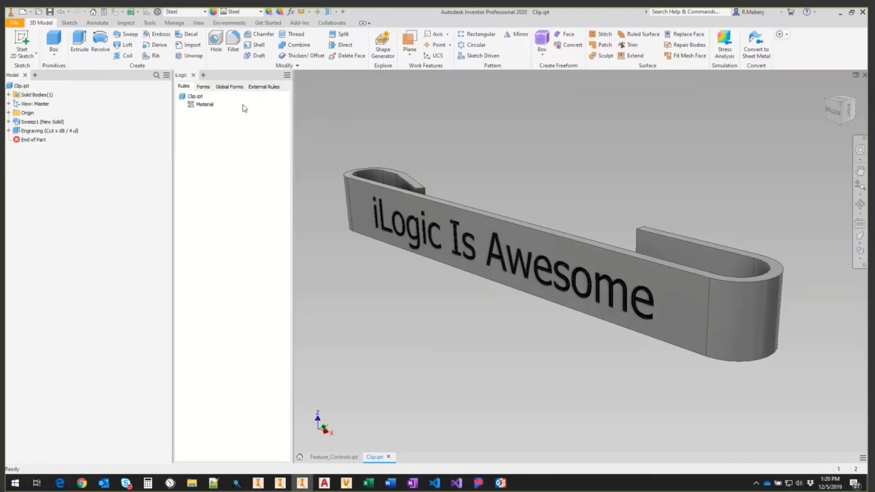
# Change the material assignment in the clip's Material rule to "Steel, Paint Finish, Blue", save and run it, and close the editor.
pyautogui.doubleClick(203, 105)
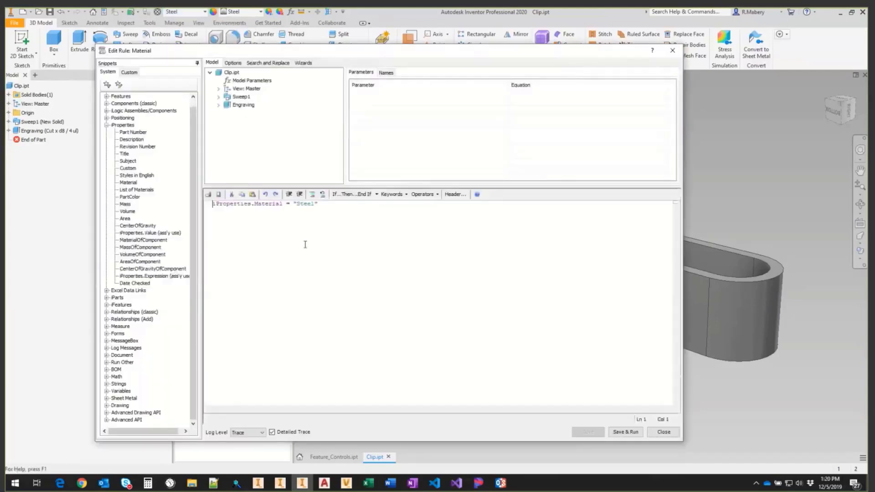
pyautogui.doubleClick(304, 204)
pyautogui.write('Sta')
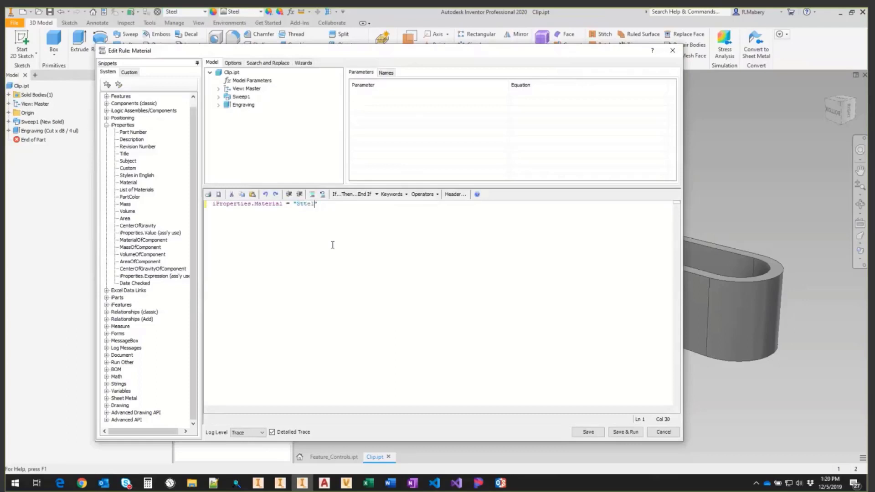
pyautogui.press('BackSpace')
pyautogui.press('BackSpace')
pyautogui.write('teel, Faint Finish, Blue')
pyautogui.click(626, 433)
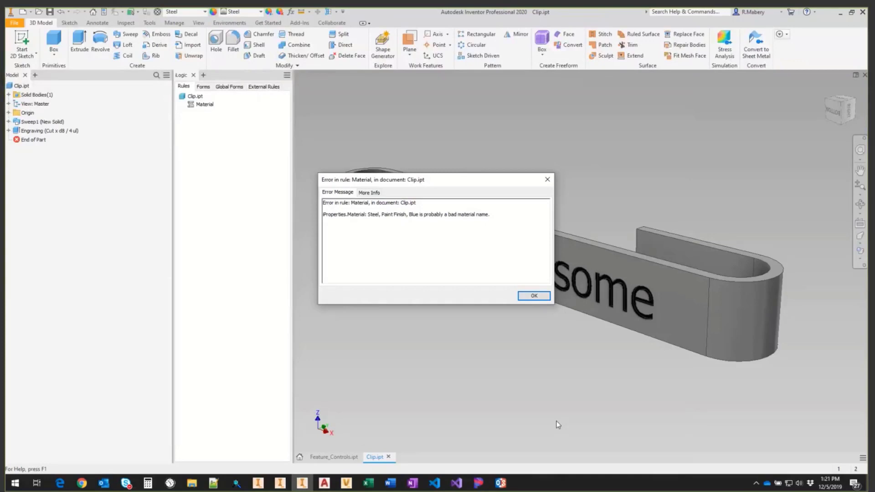
pyautogui.click(533, 296)
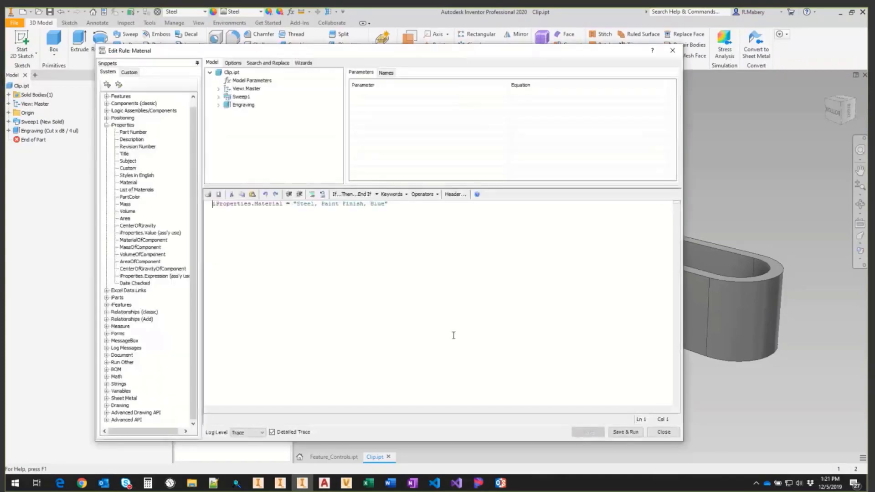
pyautogui.click(669, 436)
# Switch the active material library to Autodesk Material Library and run the clip's Material rule.
pyautogui.click(205, 12)
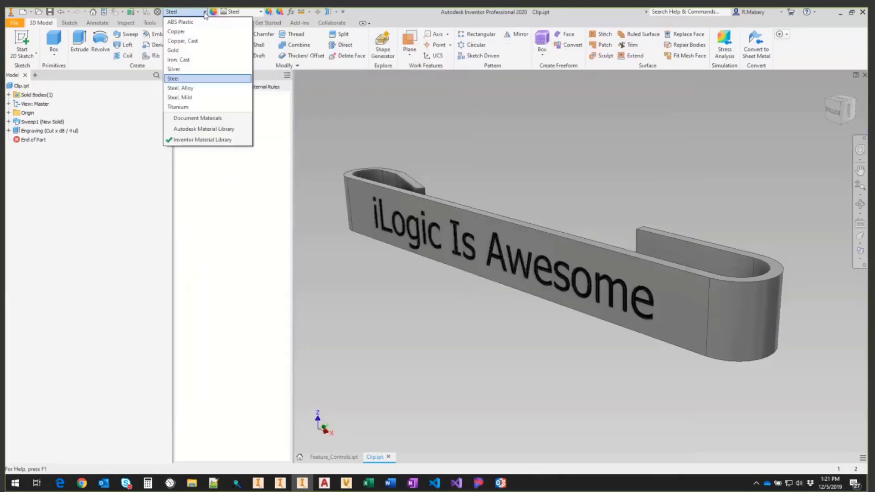
pyautogui.click(217, 131)
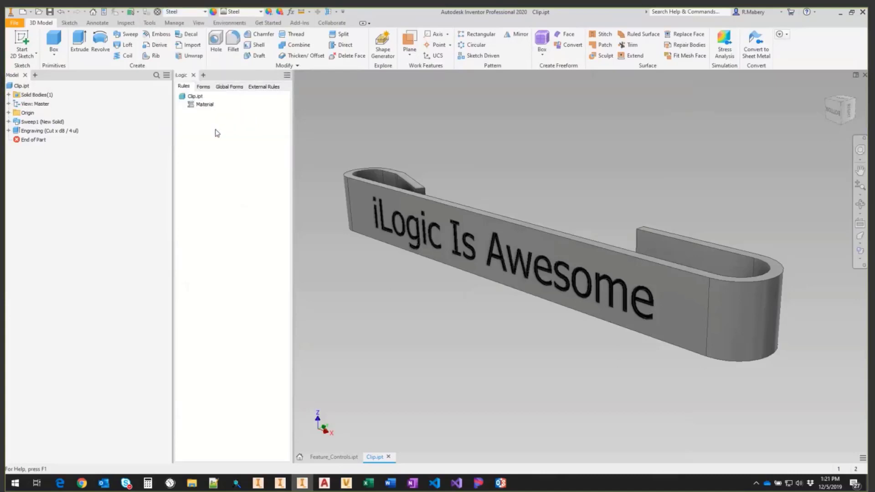
pyautogui.rightClick(205, 105)
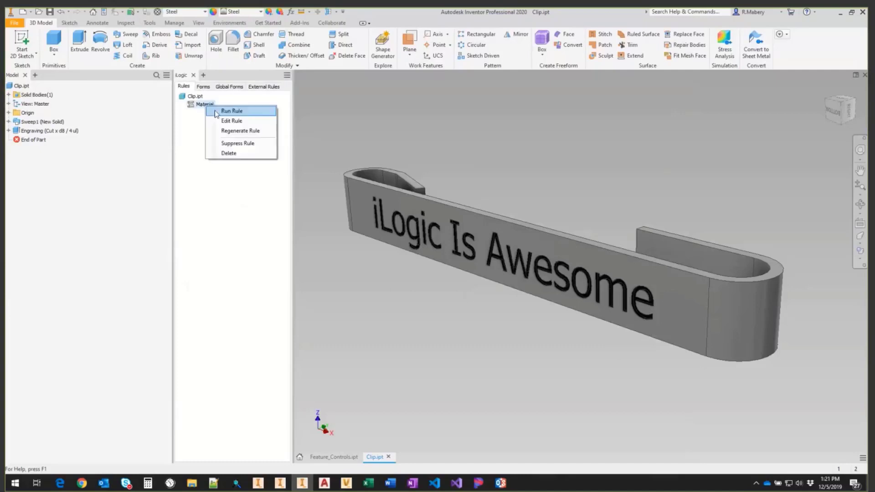
pyautogui.click(215, 110)
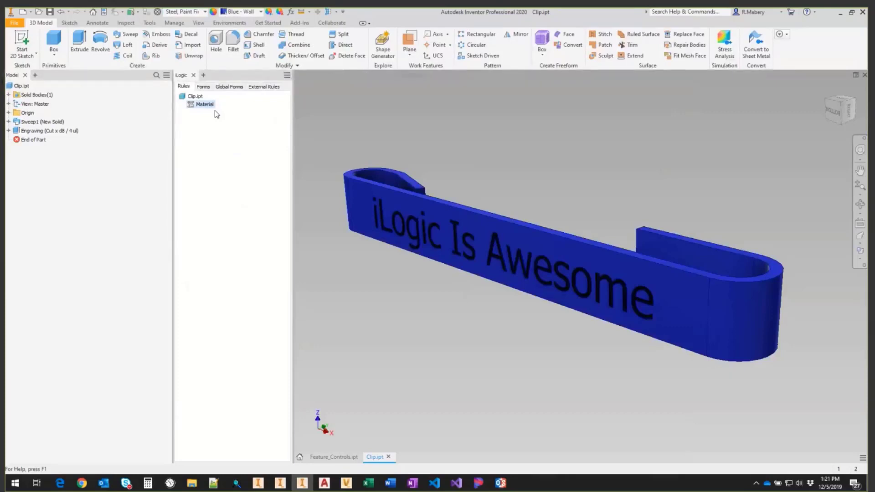
# Close the Clip.ipt and Feature_Controls.ipt part documents.
pyautogui.click(388, 457)
pyautogui.click(346, 263)
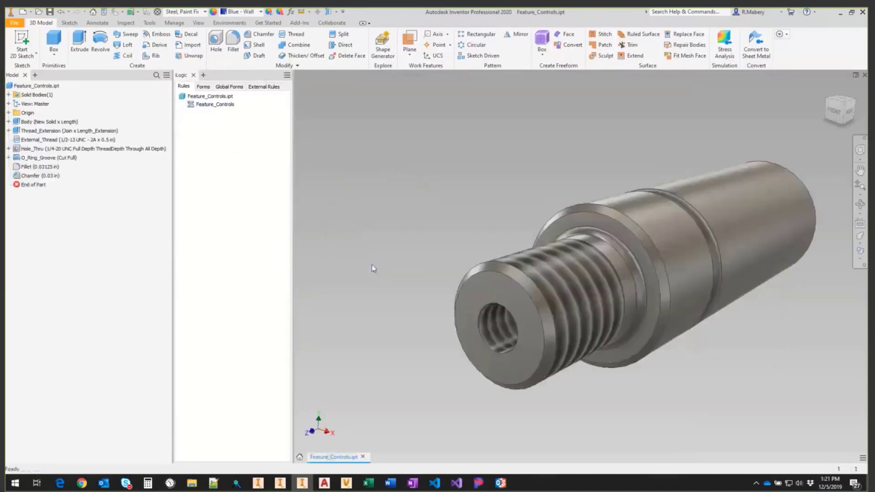
pyautogui.click(363, 457)
pyautogui.click(358, 263)
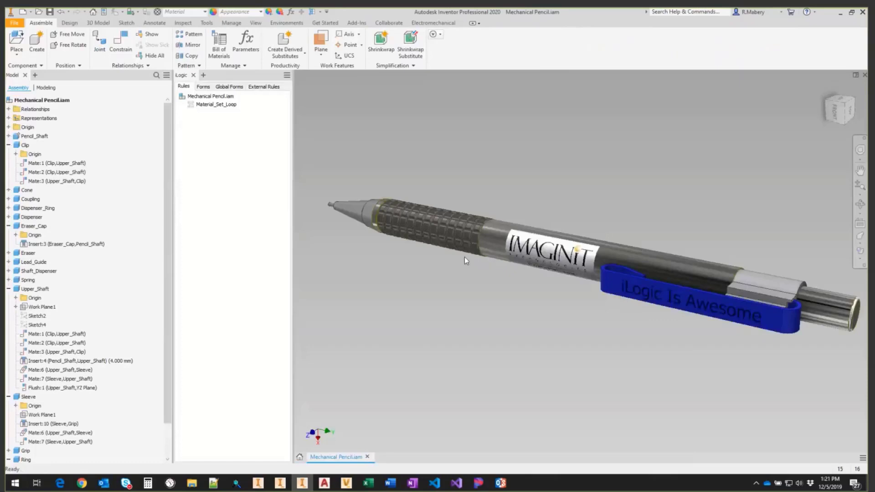
# Add a new iLogic rule named Material to the Mechanical Pencil assembly.
pyautogui.rightClick(209, 176)
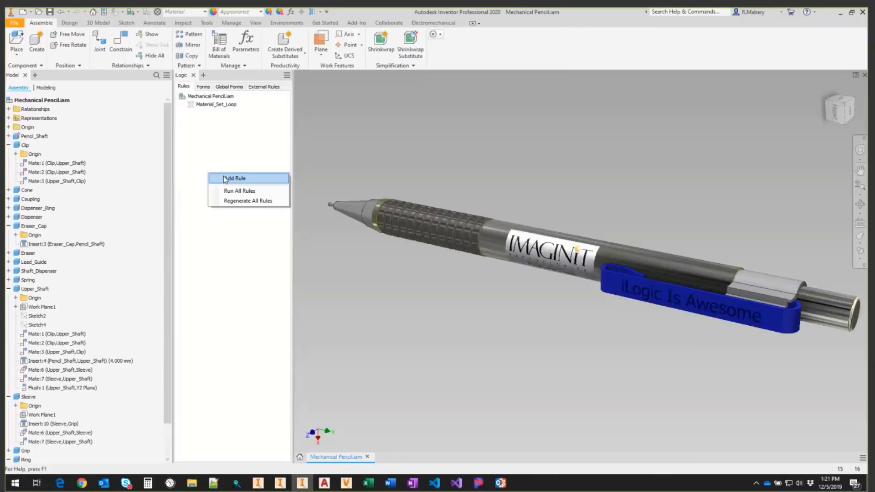
pyautogui.click(224, 180)
pyautogui.write('Material')
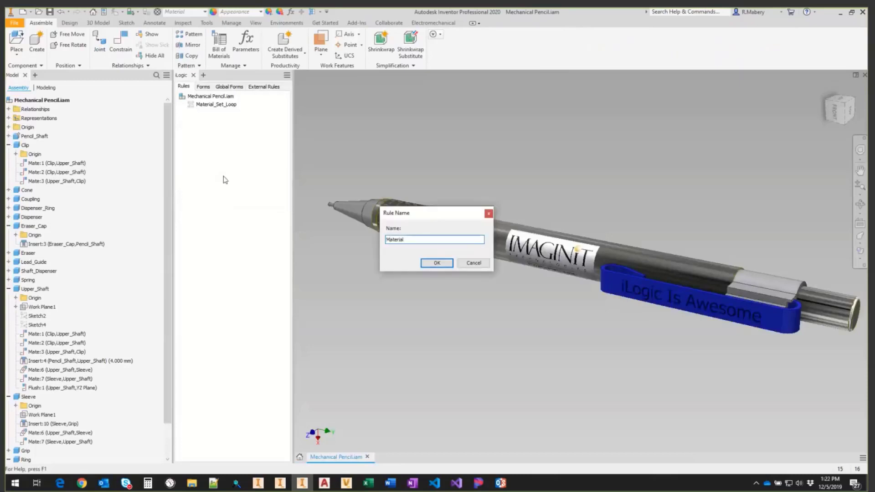
pyautogui.press('Return')
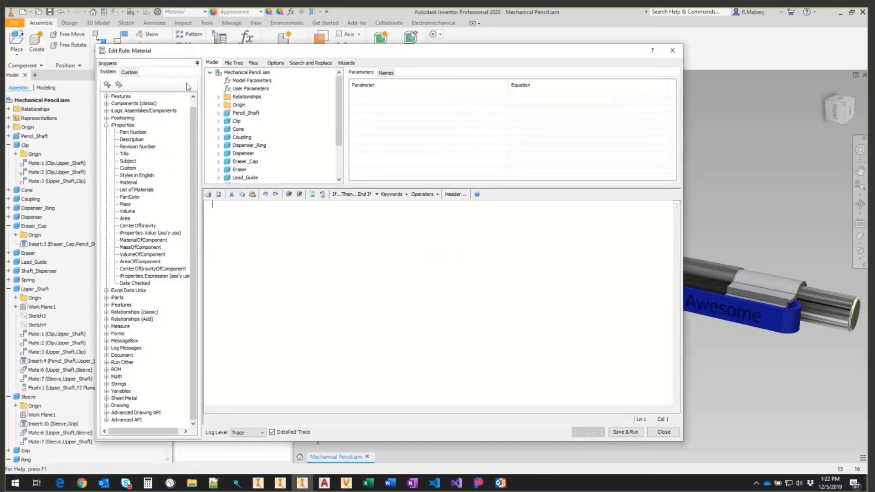
# Widen the snippets area of the rule editor and insert the iProperties MaterialOfComponent snippet into the rule.
pyautogui.moveTo(193, 45); pyautogui.dragTo(193, 36)
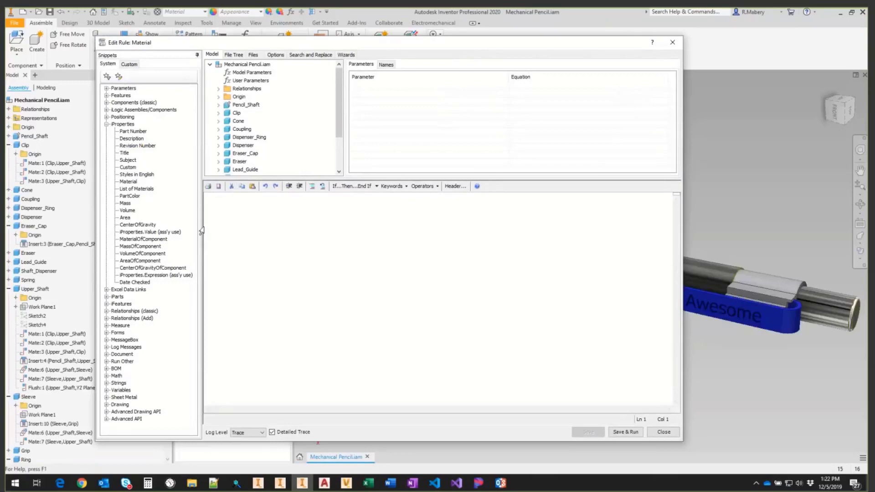
pyautogui.moveTo(202, 230); pyautogui.dragTo(218, 230)
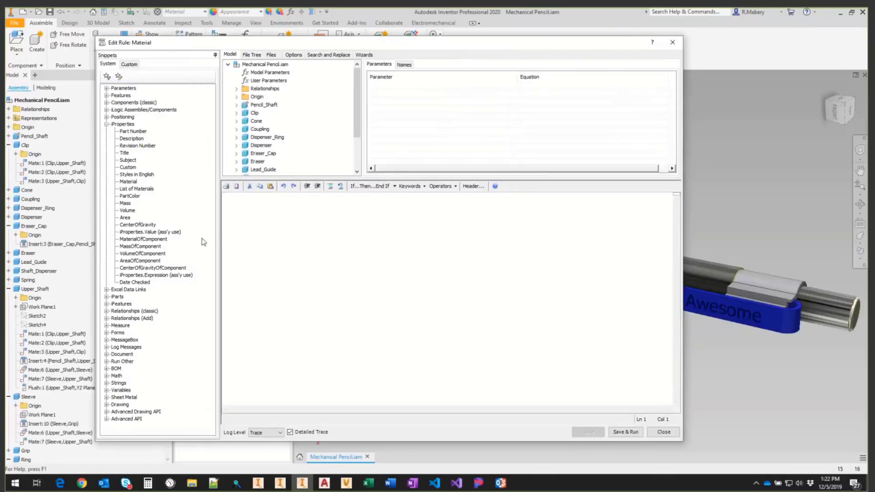
pyautogui.moveTo(177, 233)
pyautogui.click(107, 95)
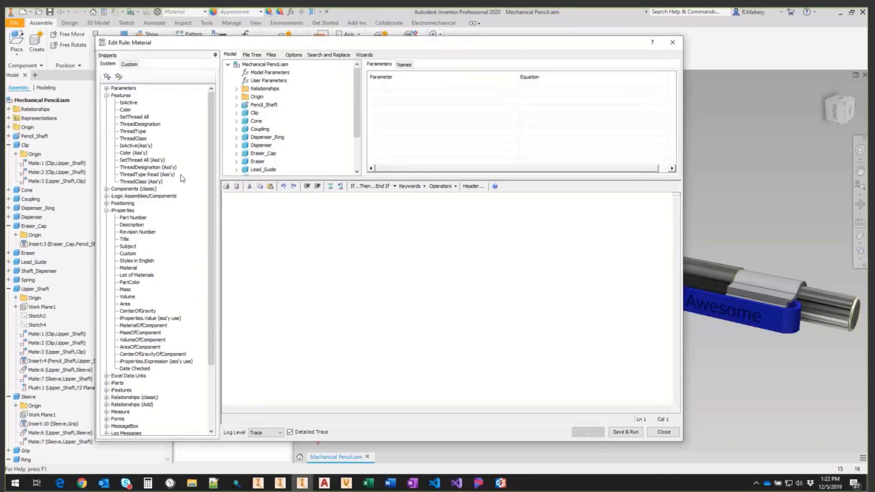
pyautogui.doubleClick(155, 325)
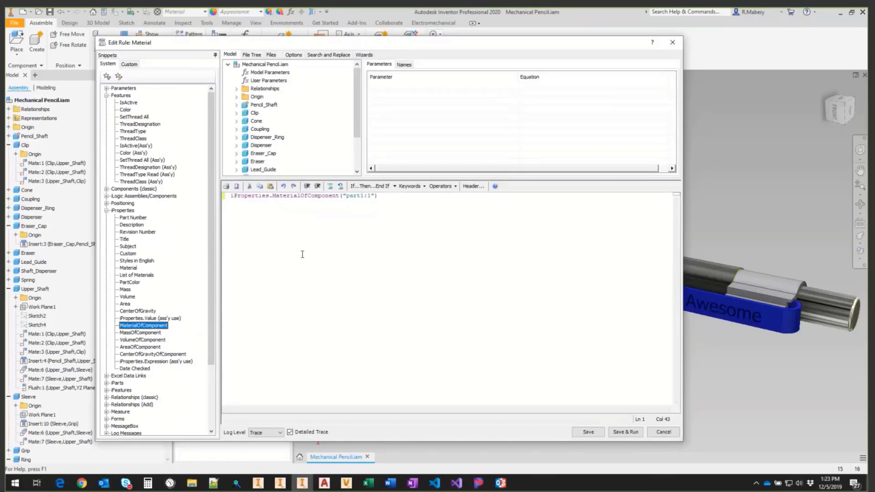
# Insert the iProperties Material snippet below the MaterialOfComponent line for comparison and delete it again.
pyautogui.click(270, 229)
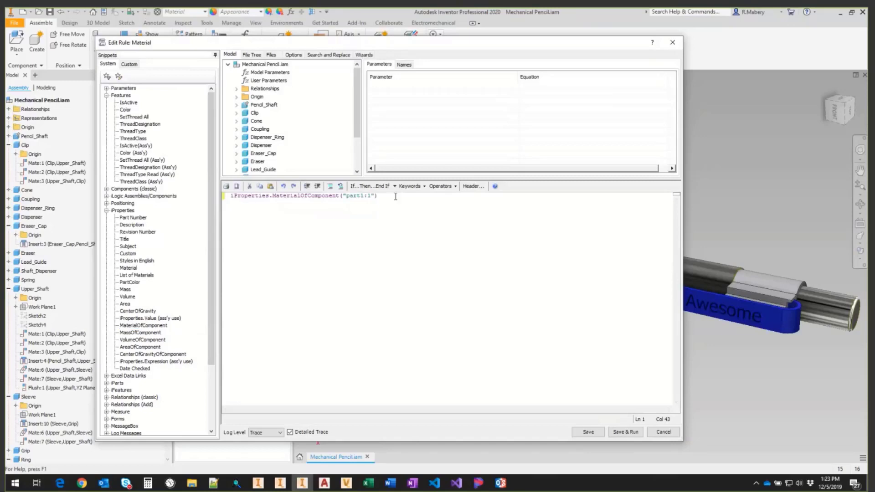
pyautogui.press('Return')
pyautogui.press('Return')
pyautogui.click(134, 268)
pyautogui.doubleClick(134, 268)
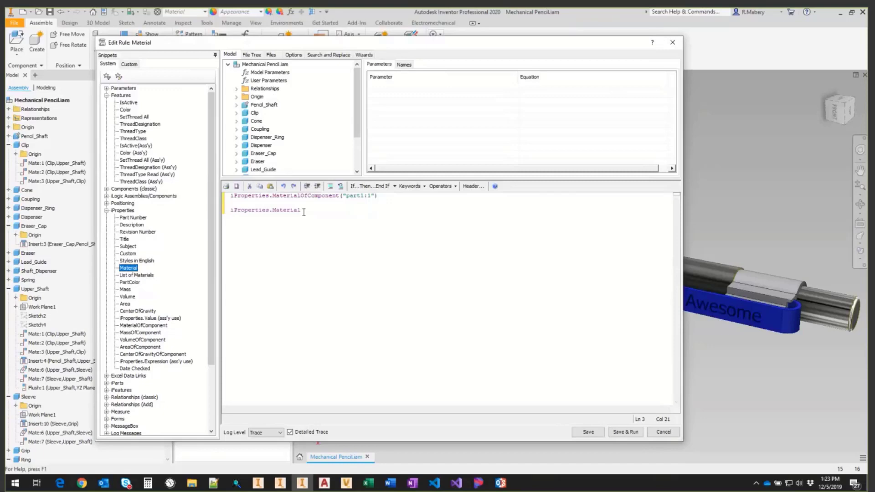
pyautogui.moveTo(301, 211); pyautogui.dragTo(230, 212)
pyautogui.press('BackSpace')
pyautogui.press('BackSpace')
pyautogui.press('BackSpace')
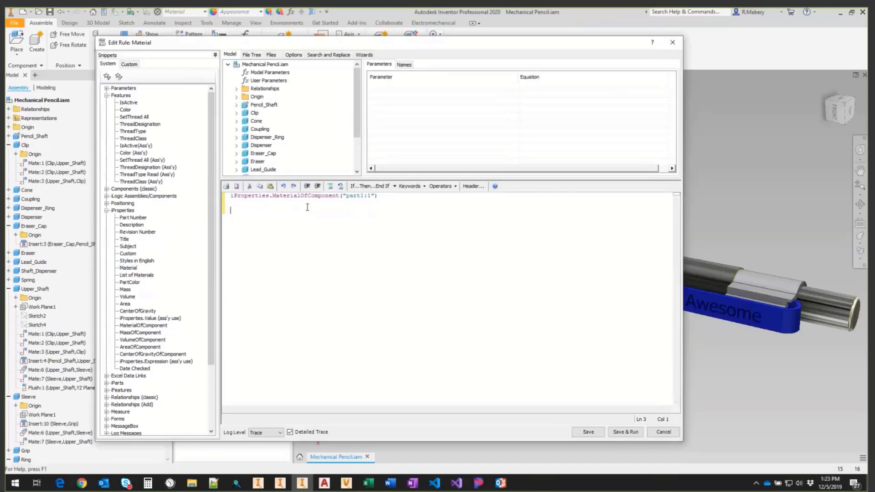
# Complete the MaterialOfComponent line so it assigns "Copper" to the "Clip" component, and save and run the rule.
pyautogui.doubleClick(352, 196)
pyautogui.click(366, 197)
pyautogui.doubleClick(355, 196)
pyautogui.moveTo(372, 196); pyautogui.dragTo(348, 196)
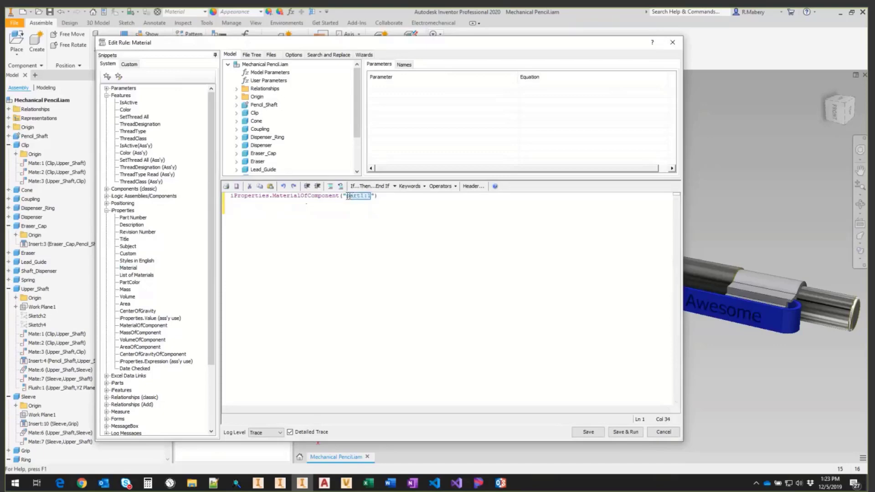
pyautogui.click(255, 114)
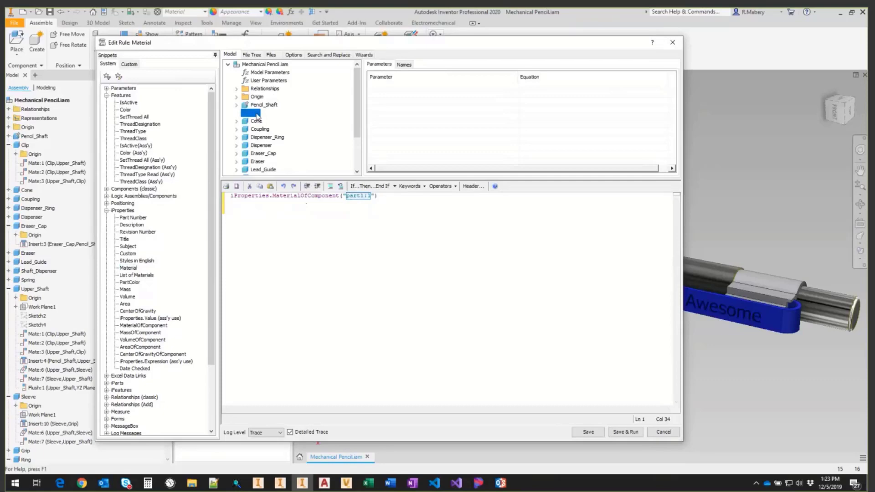
pyautogui.click(405, 65)
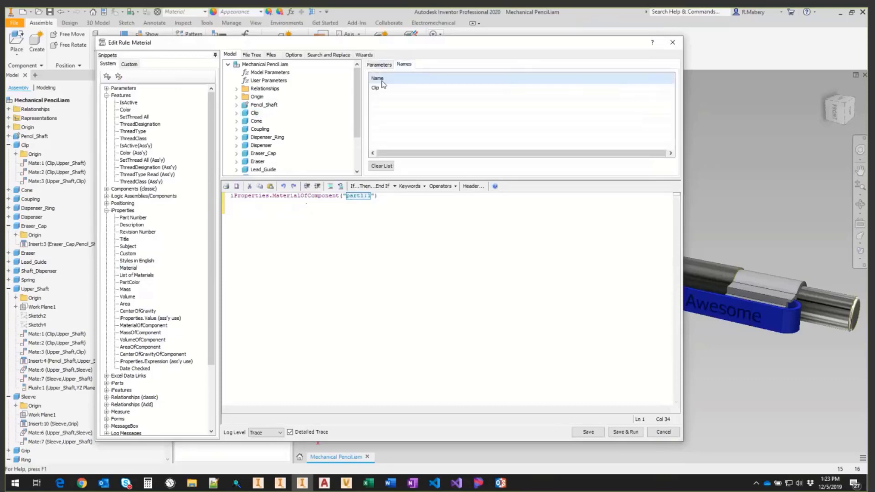
pyautogui.click(375, 88)
pyautogui.doubleClick(376, 88)
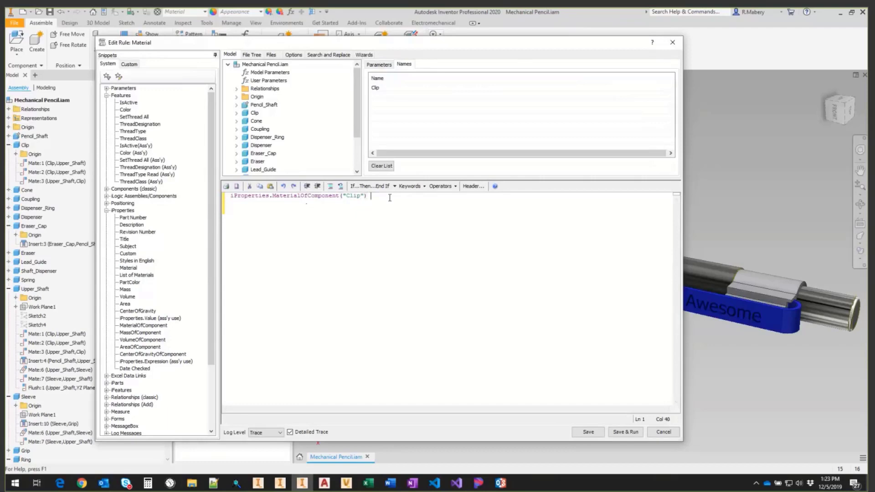
pyautogui.write('= "Copper')
pyautogui.click(628, 433)
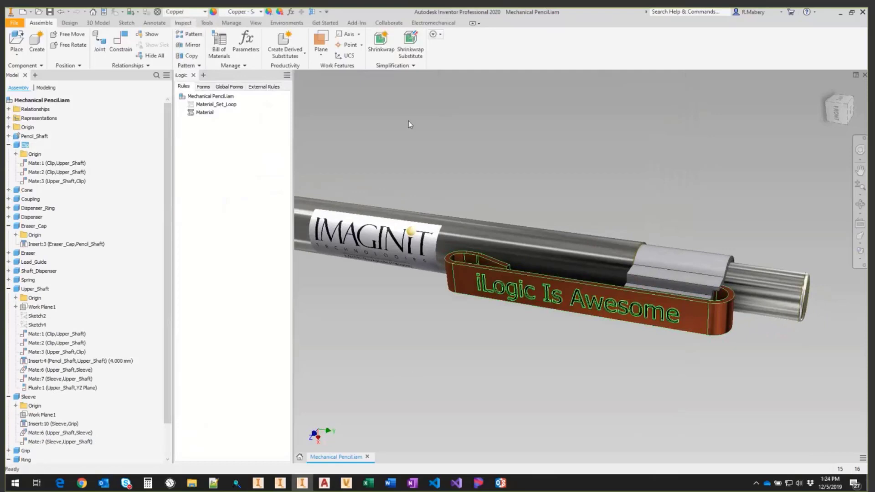
# Open the clip part from the assembly and run its own Material rule.
pyautogui.rightClick(487, 255)
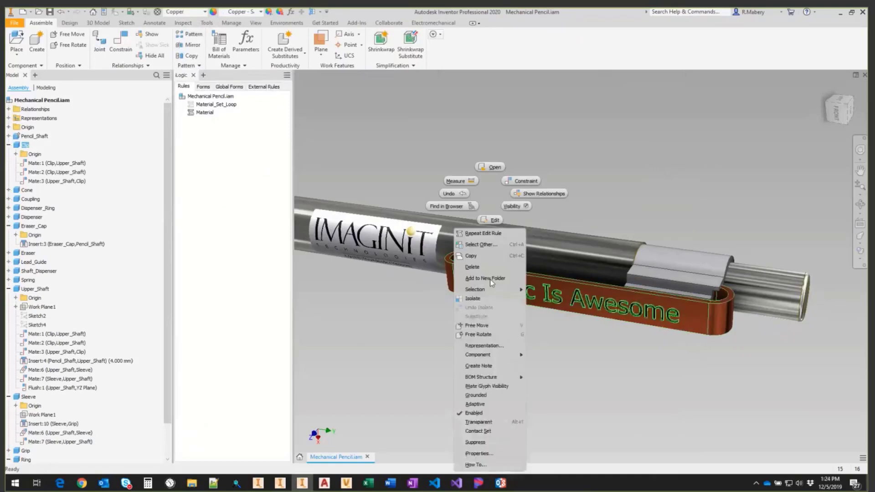
pyautogui.click(491, 167)
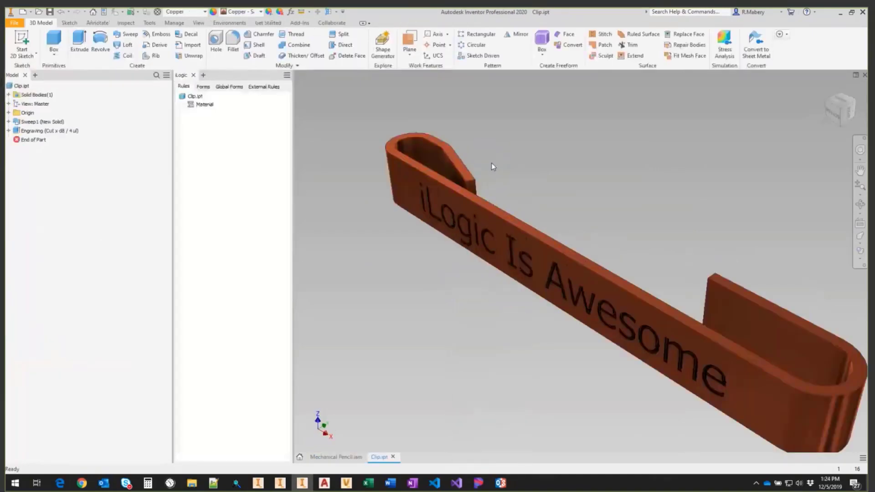
pyautogui.rightClick(207, 105)
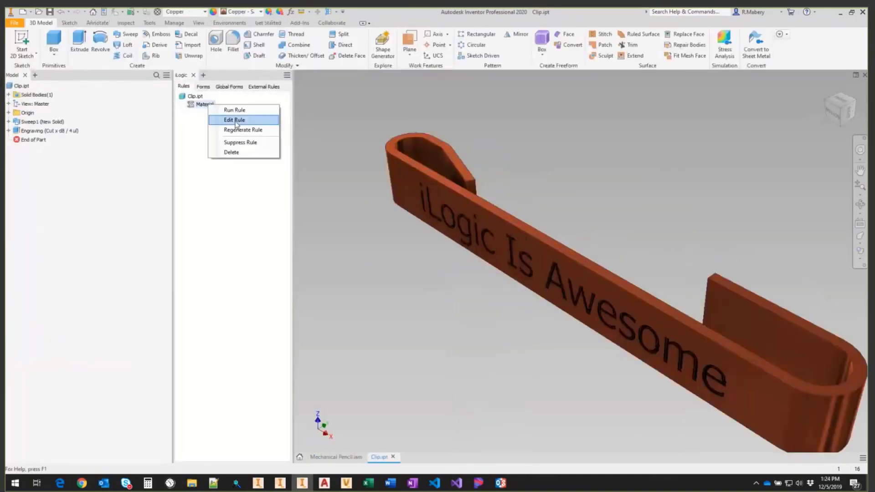
pyautogui.click(184, 22)
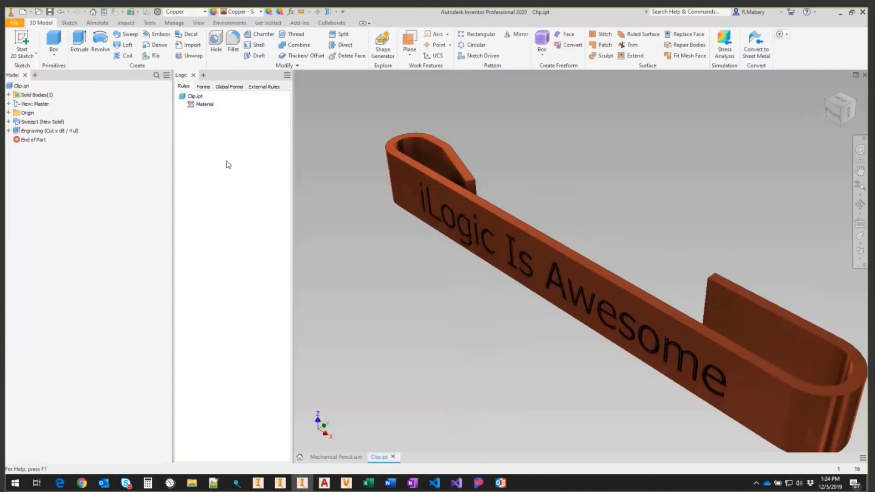
pyautogui.rightClick(204, 105)
pyautogui.click(223, 110)
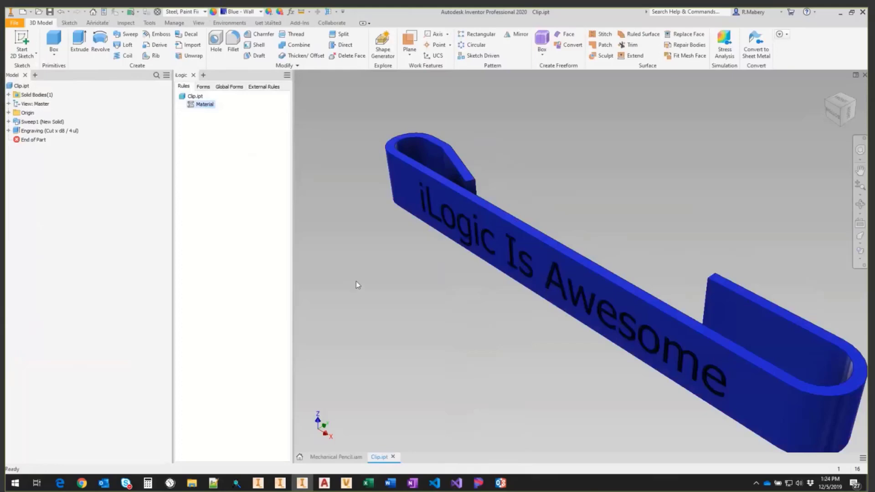
# Return to the Mechanical Pencil assembly and run its Material rule on the clip.
pyautogui.click(354, 456)
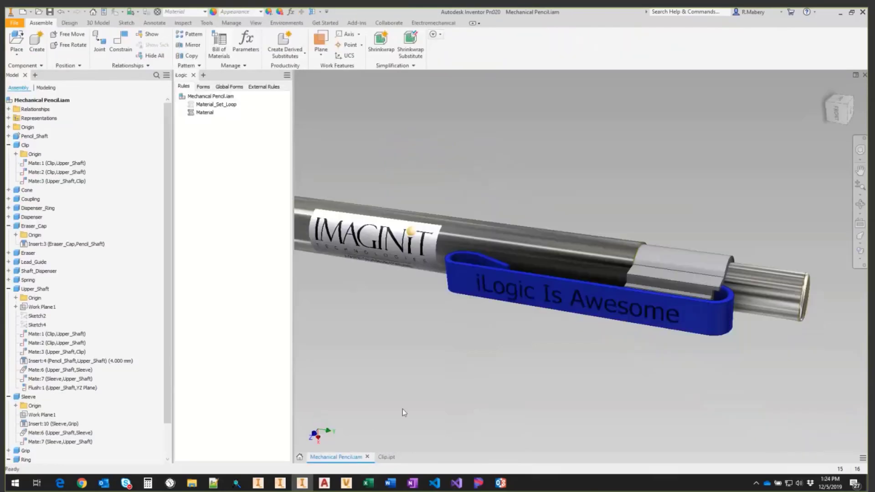
pyautogui.rightClick(206, 112)
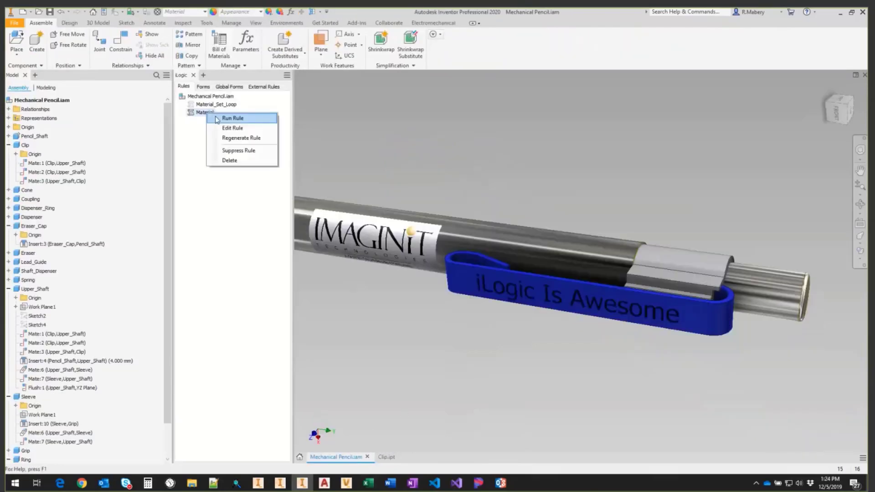
pyautogui.click(218, 119)
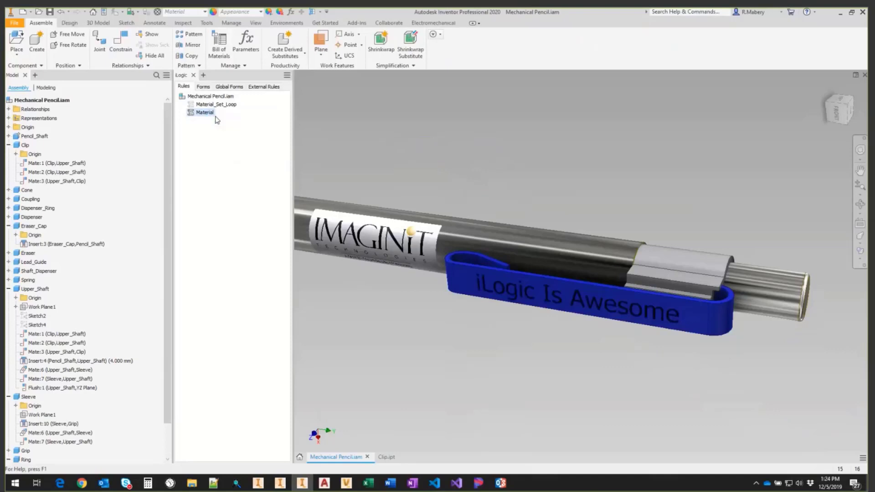
pyautogui.rightClick(204, 153)
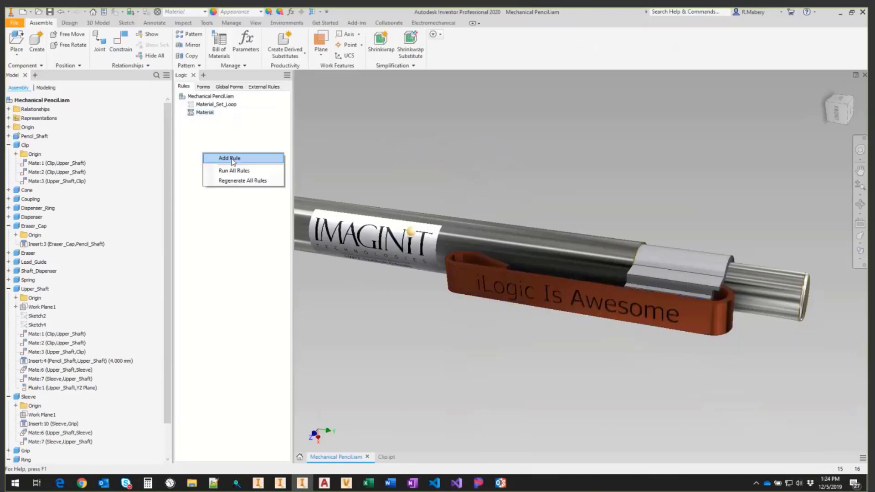
pyautogui.click(220, 135)
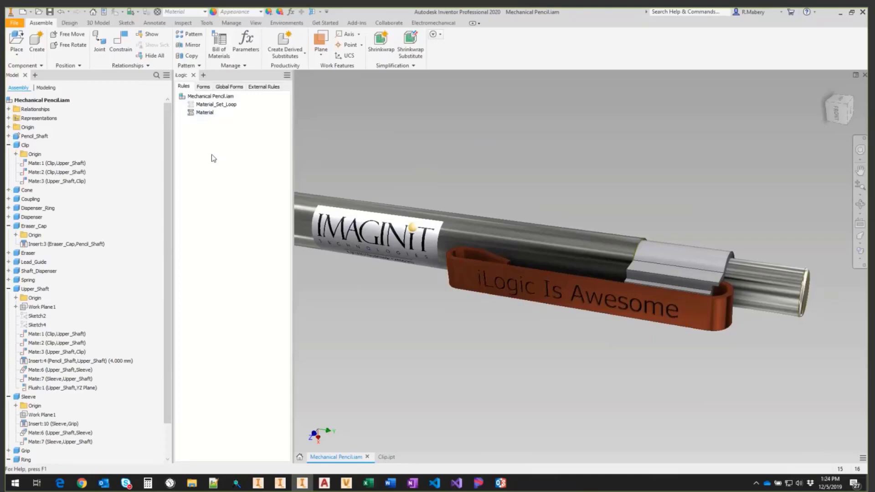
# Check the Material_List text user parameter in the assembly's parameters.
pyautogui.click(291, 12)
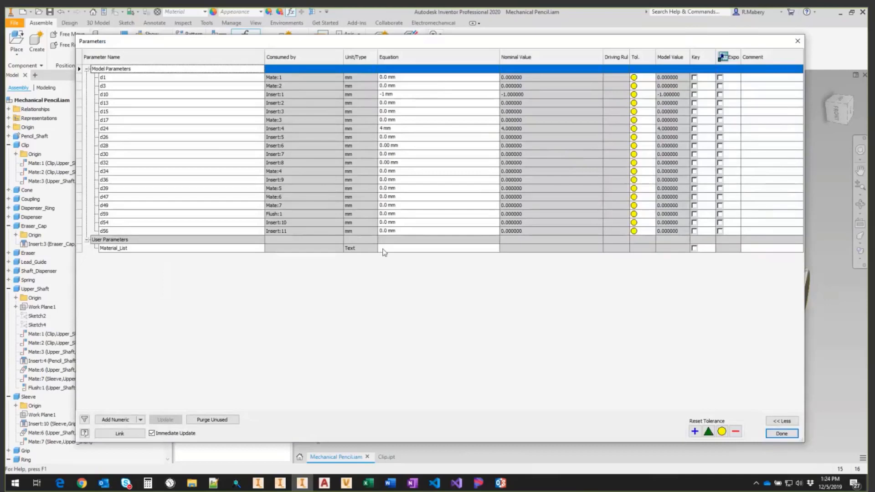
pyautogui.click(408, 290)
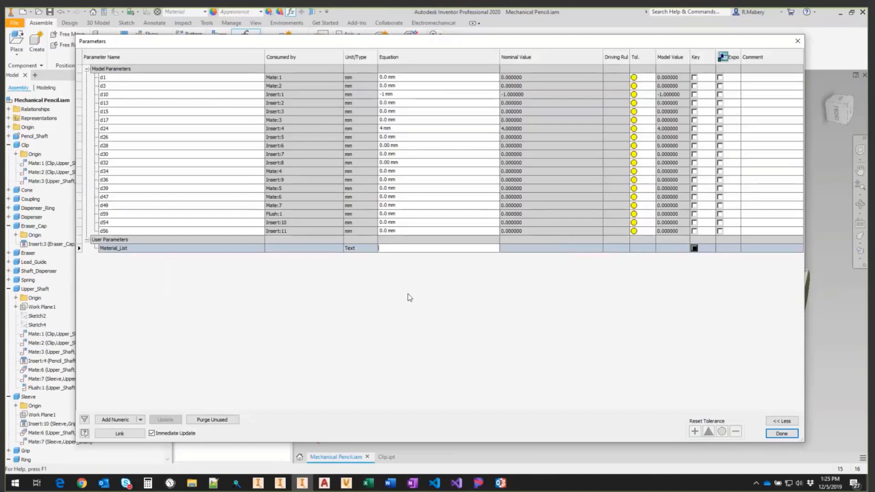
pyautogui.click(782, 434)
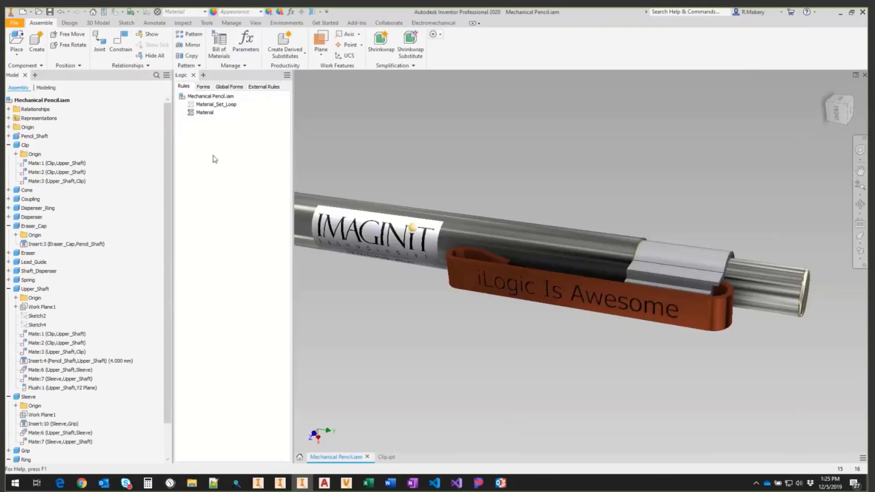
# Insert the List of Materials snippet above the MaterialOfComponent line in the assembly's Material rule.
pyautogui.click(208, 115)
pyautogui.doubleClick(206, 113)
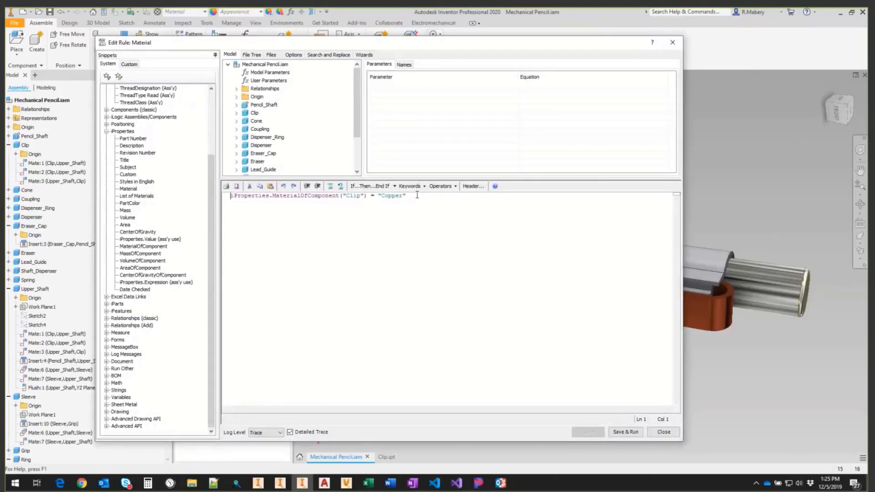
pyautogui.press('Return')
pyautogui.press('Return')
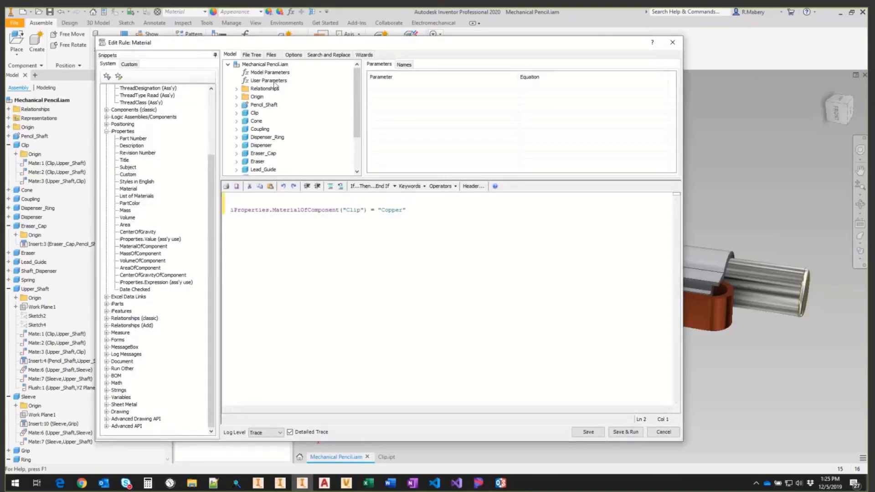
pyautogui.click(273, 81)
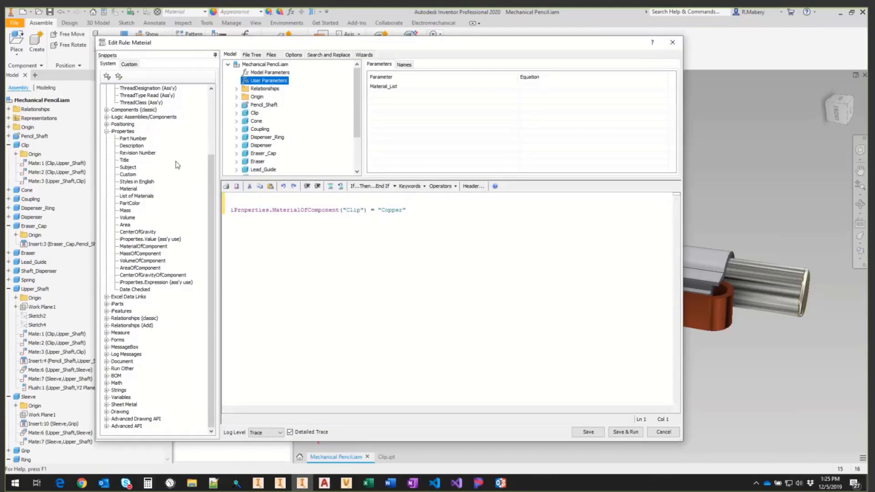
pyautogui.doubleClick(137, 196)
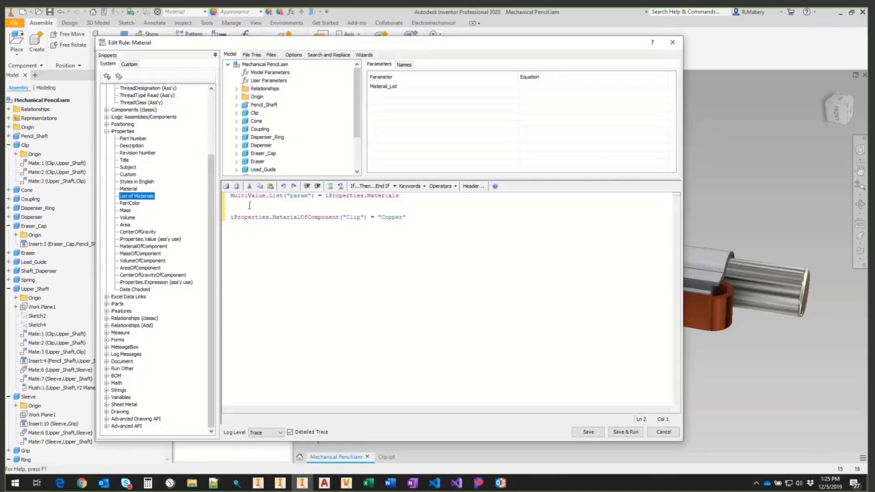
# Replace the "param" placeholder in the MultiValue.List line with the Material_List user parameter.
pyautogui.doubleClick(299, 195)
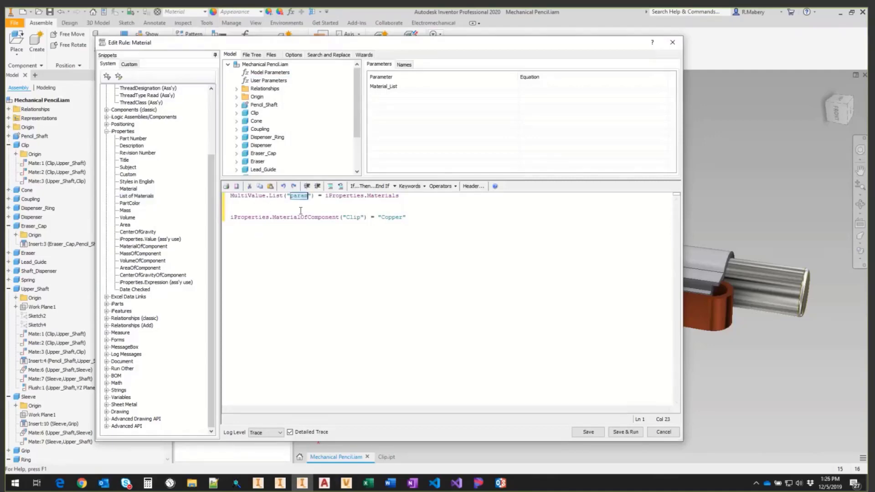
pyautogui.click(276, 82)
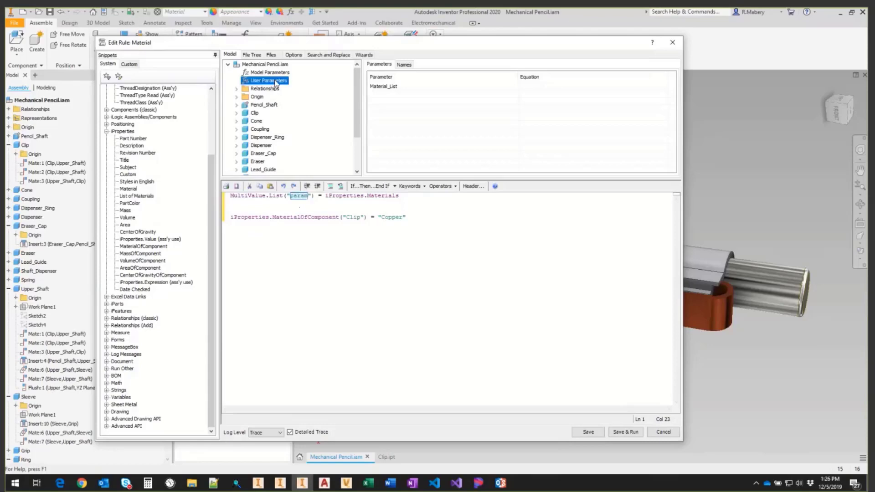
pyautogui.doubleClick(388, 88)
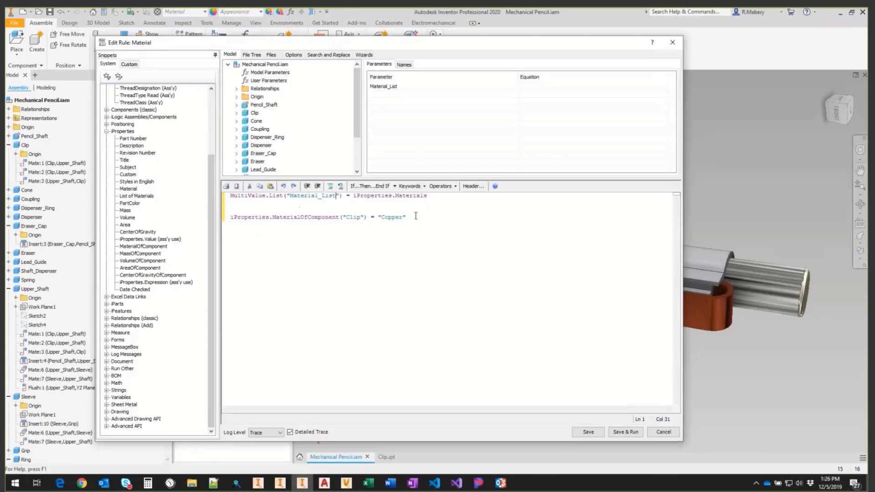
# Comment out the MaterialOfComponent line for the clip, and save and run the rule.
pyautogui.click(235, 218)
pyautogui.click(331, 186)
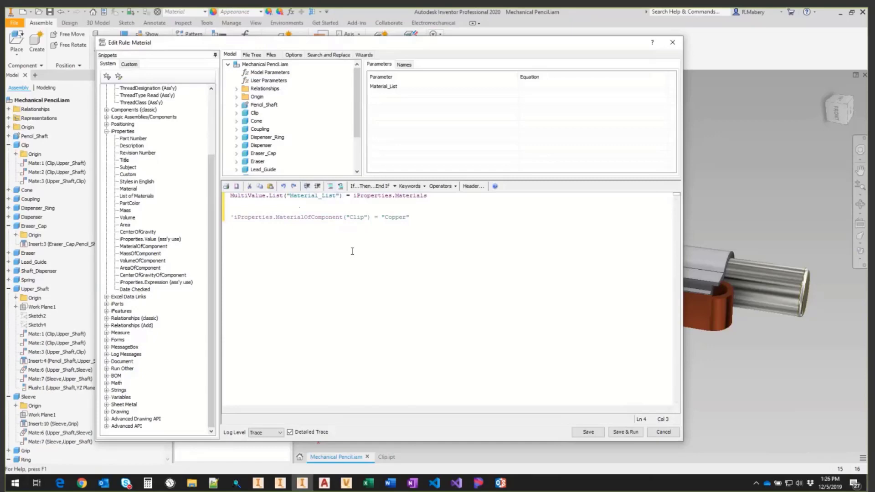
pyautogui.click(625, 432)
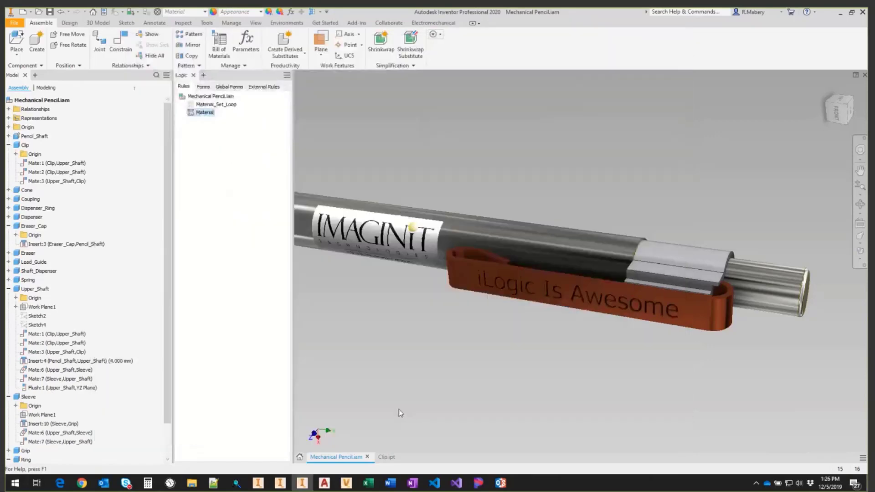
# Look through the material choices offered for the Material_List parameter without selecting one.
pyautogui.click(250, 46)
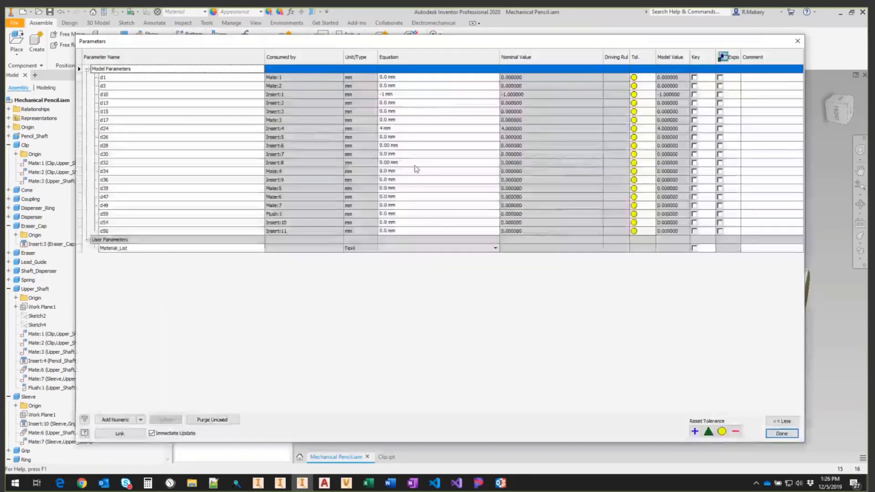
pyautogui.click(465, 248)
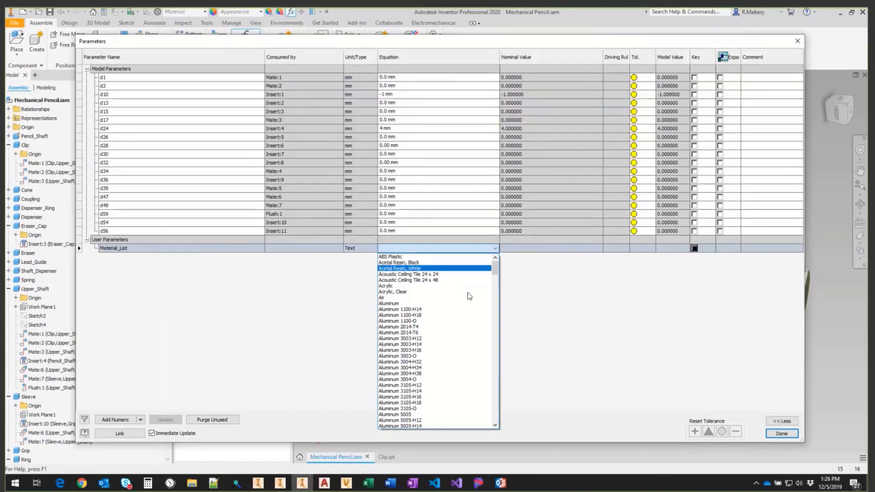
pyautogui.scroll(-1, 470, 314)
pyautogui.scroll(-20, 471, 318)
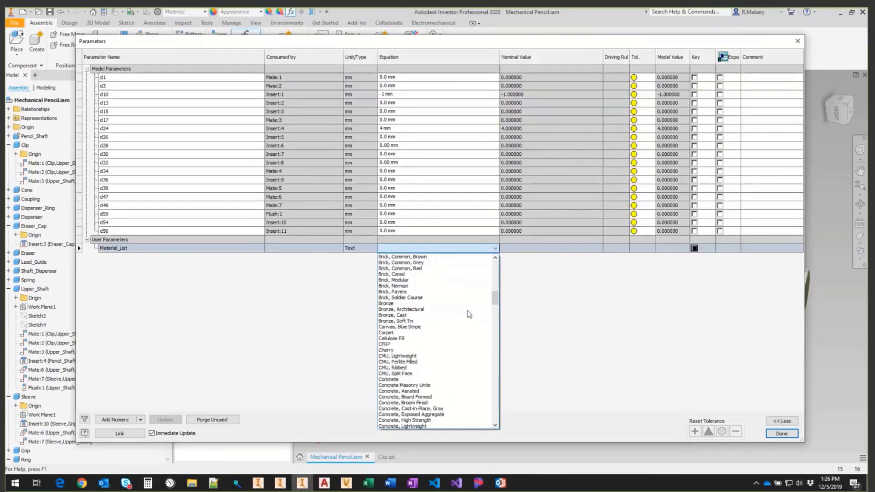
pyautogui.scroll(-20, 467, 317)
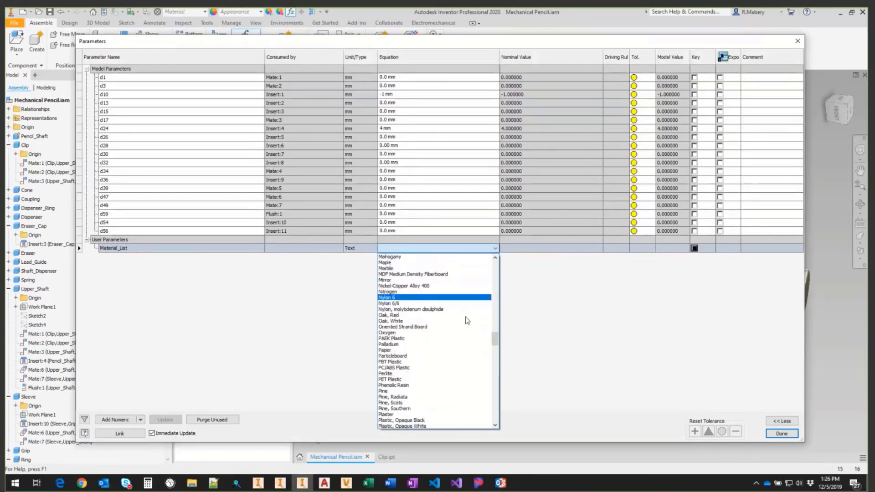
pyautogui.scroll(-20, 460, 322)
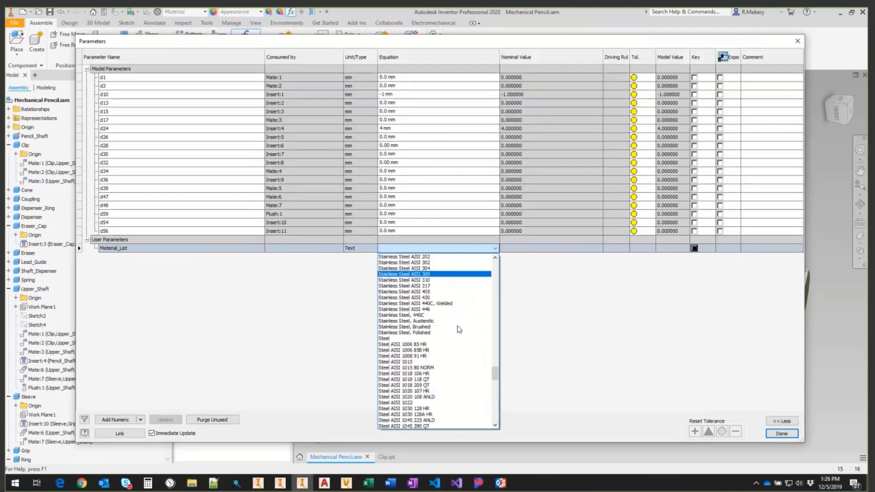
pyautogui.scroll(-6, 459, 330)
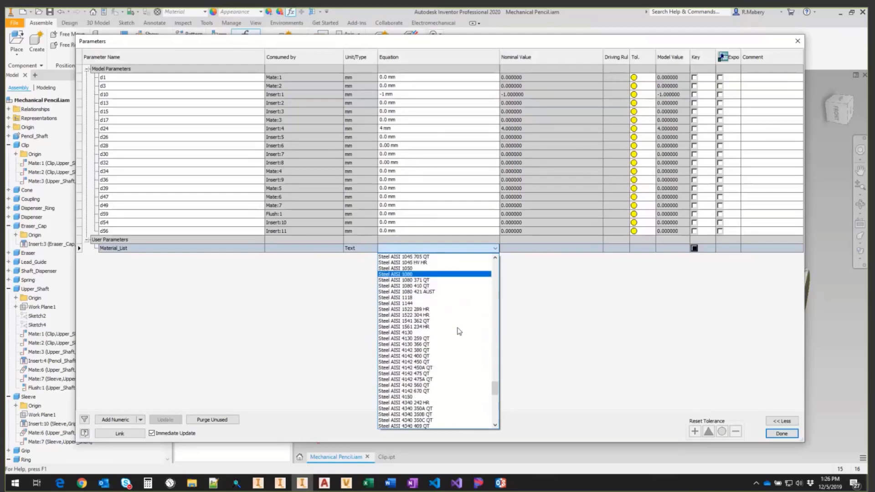
pyautogui.click(564, 337)
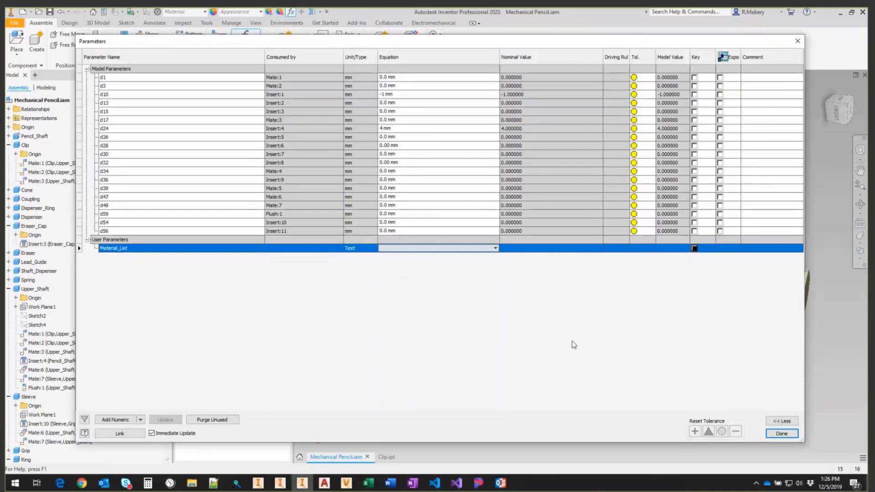
pyautogui.click(782, 434)
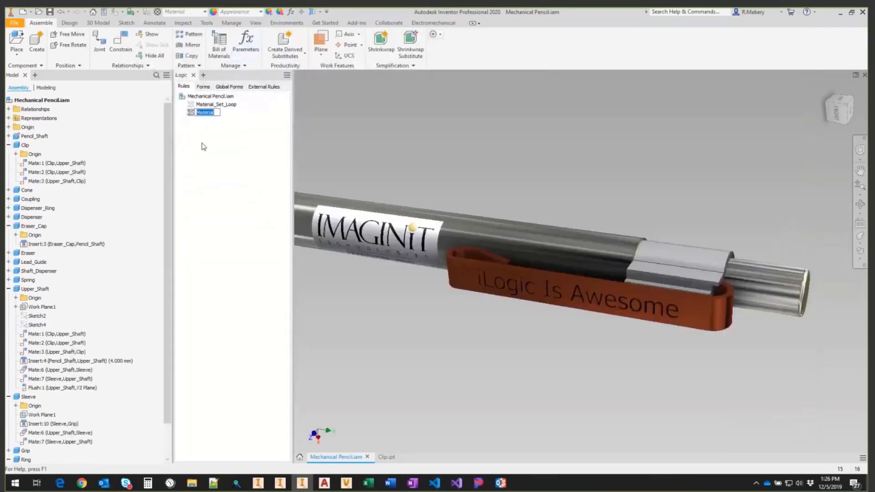
# Uncomment the MaterialOfComponent line in the Material rule, replace "Copper" with Material_List, and save and run the rule.
pyautogui.doubleClick(190, 114)
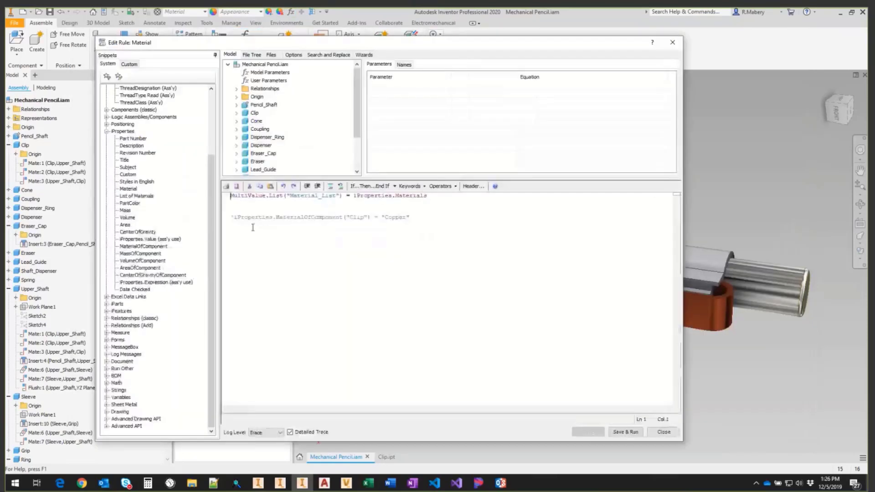
pyautogui.click(241, 216)
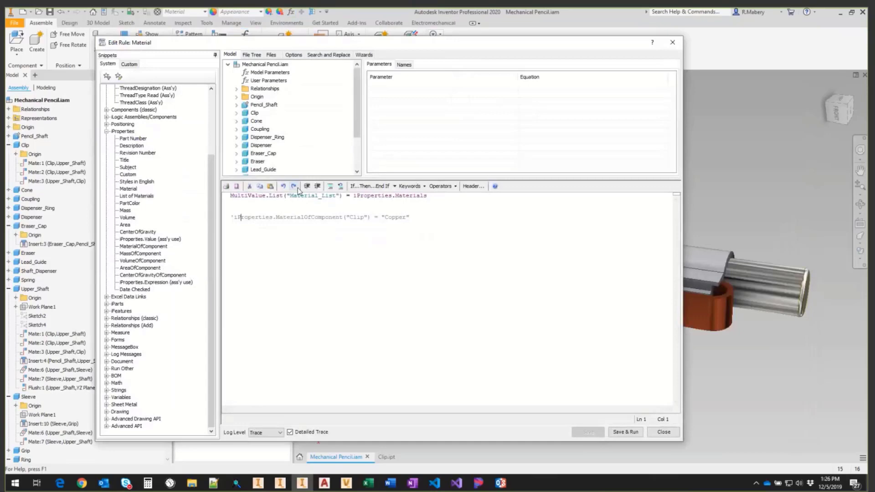
pyautogui.click(341, 186)
pyautogui.click(334, 197)
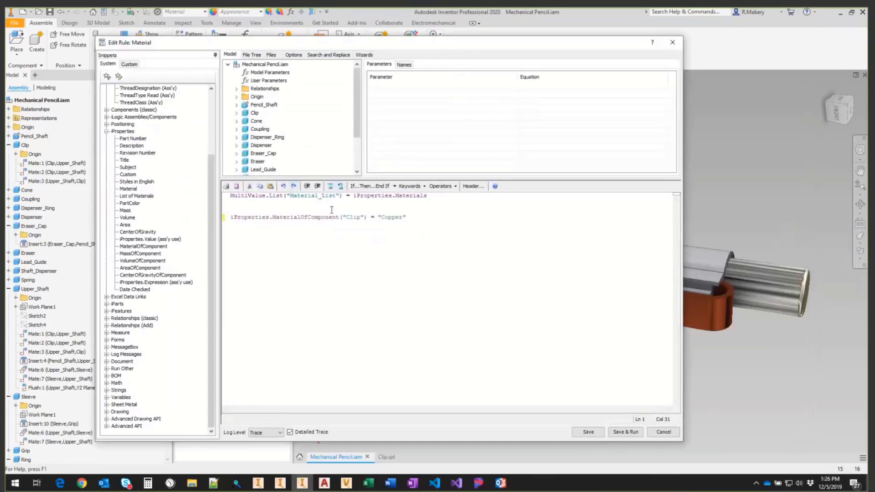
pyautogui.doubleClick(319, 196)
pyautogui.hotkey('ctrl', 'c')
pyautogui.moveTo(407, 218); pyautogui.dragTo(378, 218)
pyautogui.hotkey('ctrl', 'v')
pyautogui.click(302, 244)
pyautogui.click(625, 433)
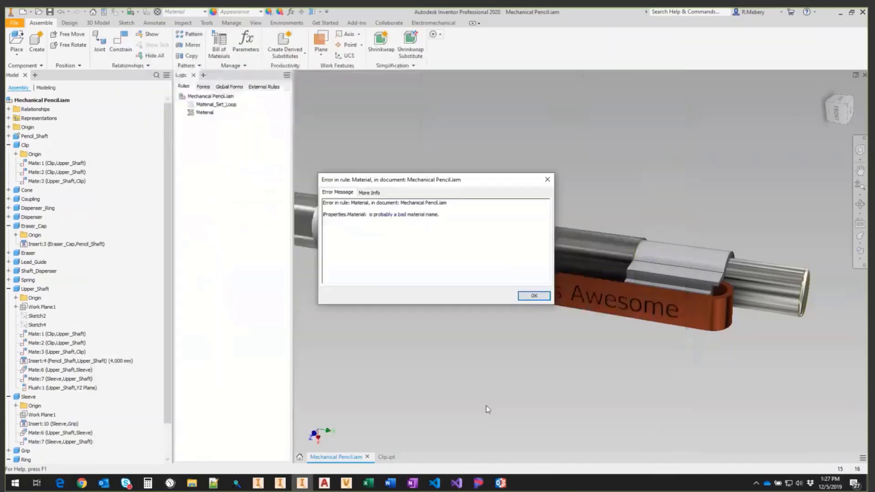
# Dismiss the rule error, comment out the clip's MaterialOfComponent line again, and save and run the Material rule.
pyautogui.click(534, 296)
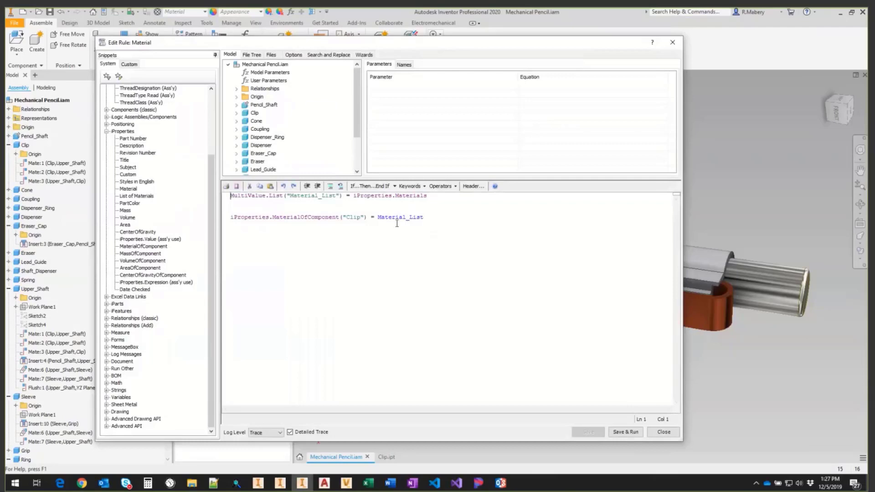
pyautogui.click(232, 218)
pyautogui.click(330, 186)
pyautogui.click(624, 432)
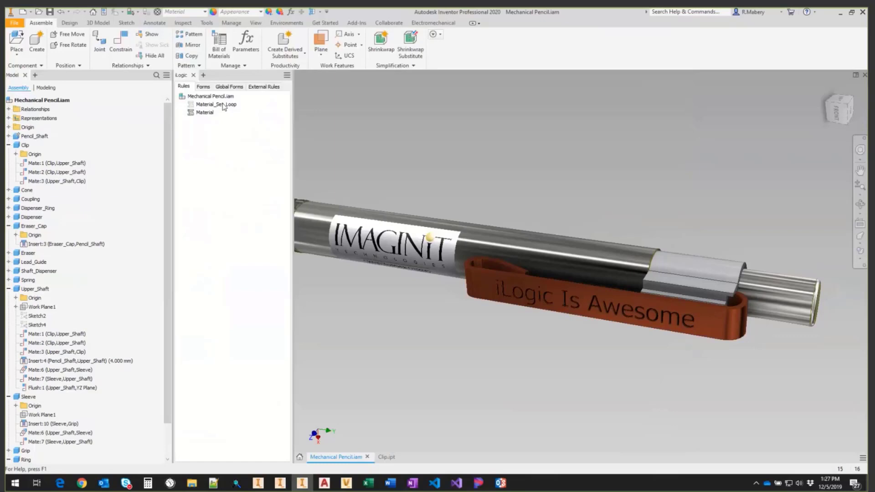
# Open the Material_Set_Loop rule and uncomment the line assigning Material_List to MaterialOfComponent(comp).
pyautogui.doubleClick(216, 105)
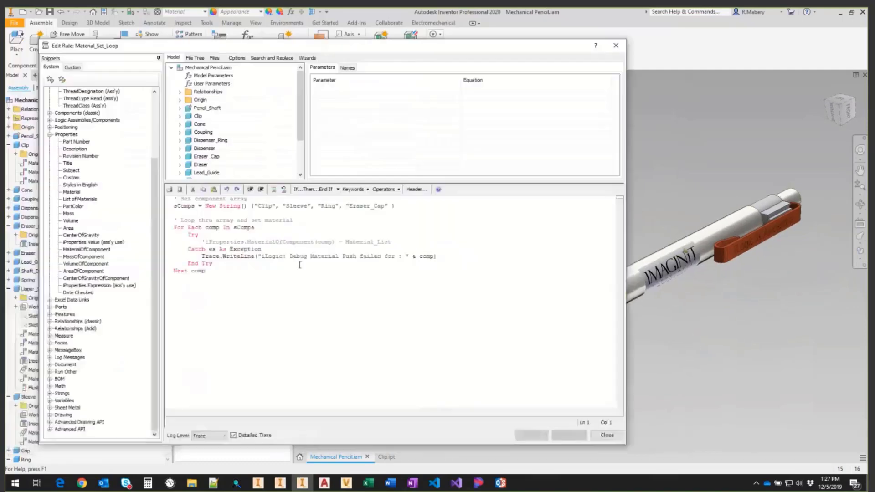
pyautogui.click(206, 242)
pyautogui.click(284, 191)
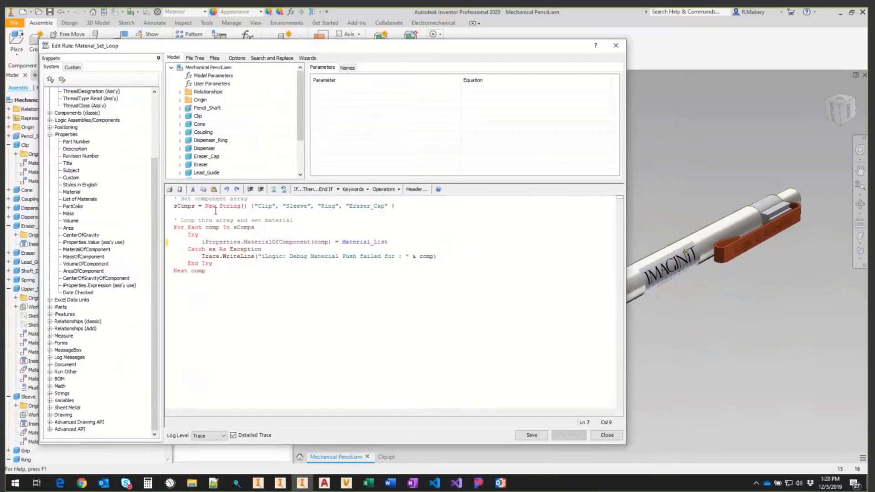
# Examine the sComps component array and the For Each loop in the Material_Set_Loop rule, and close it without saving.
pyautogui.click(203, 207)
pyautogui.doubleClick(185, 206)
pyautogui.doubleClick(265, 206)
pyautogui.doubleClick(296, 206)
pyautogui.doubleClick(328, 206)
pyautogui.doubleClick(363, 207)
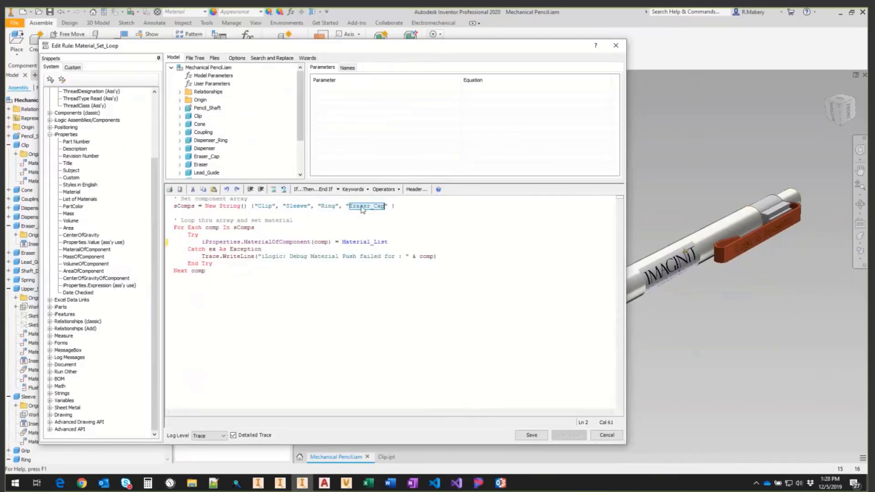
pyautogui.doubleClick(212, 228)
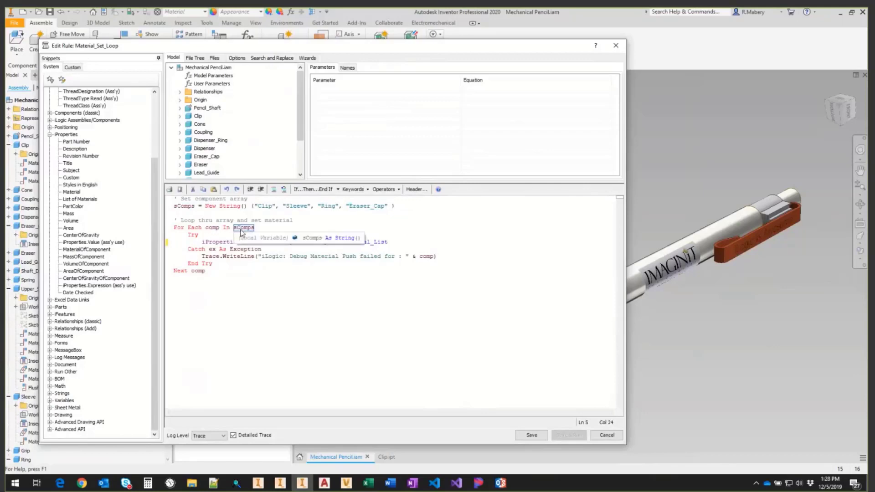
pyautogui.click(224, 235)
pyautogui.click(318, 242)
pyautogui.doubleClick(321, 242)
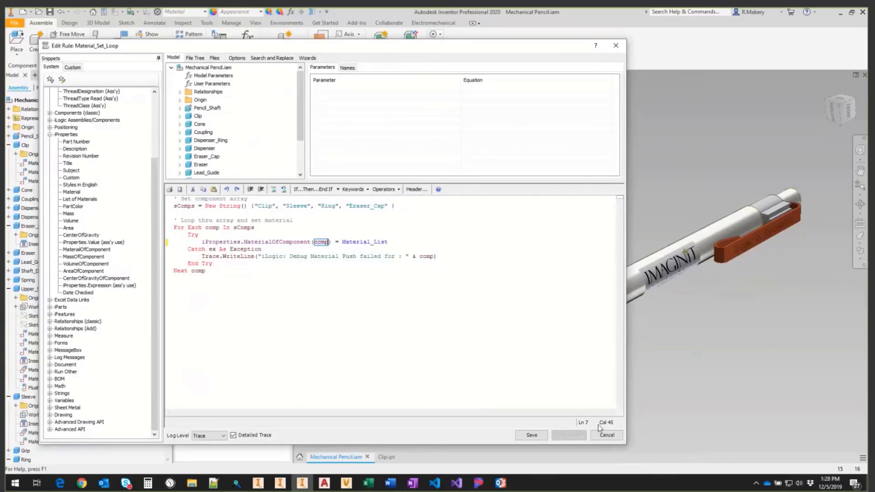
pyautogui.click(609, 439)
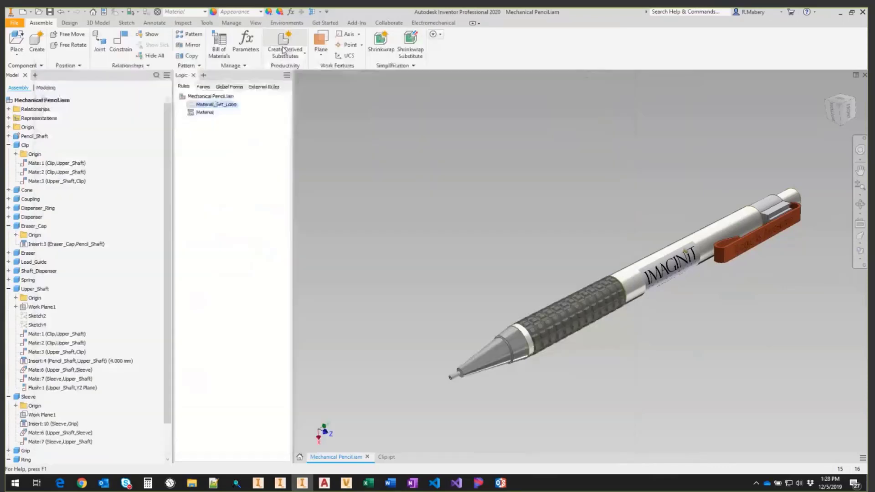
# Set the Material_List user parameter to Aluminum and close the parameter table.
pyautogui.click(245, 44)
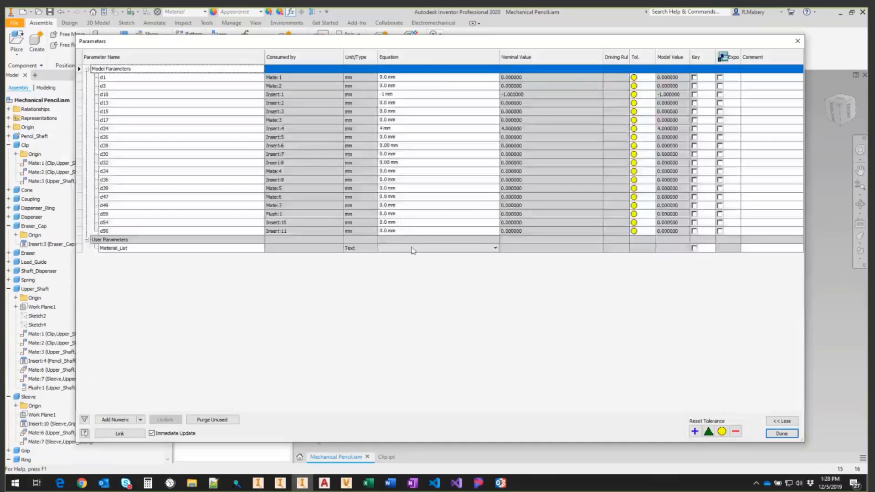
pyautogui.click(413, 250)
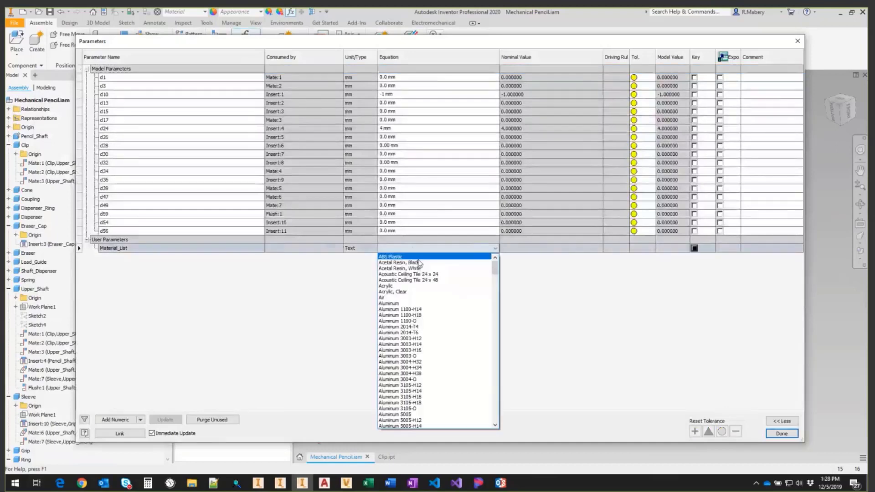
pyautogui.click(414, 304)
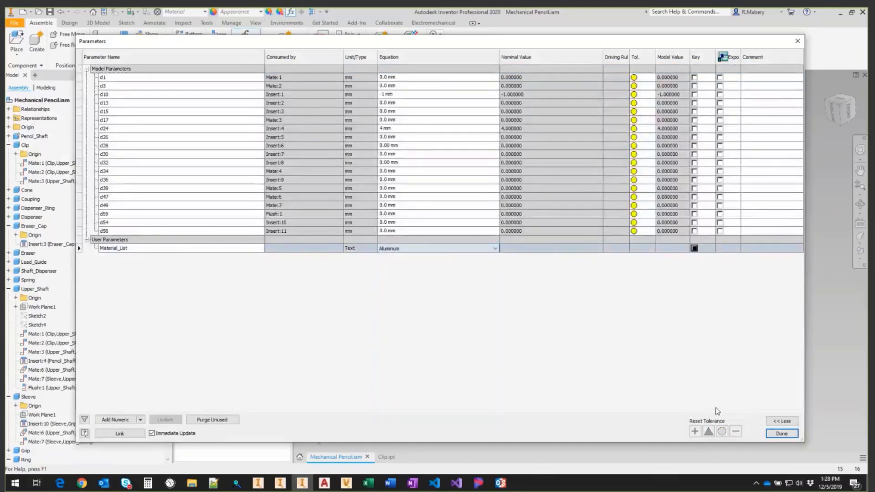
pyautogui.click(782, 434)
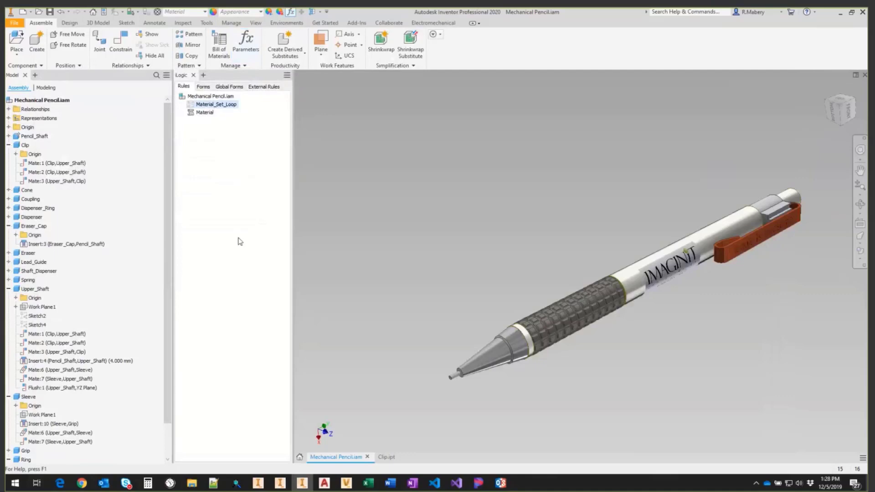
# Review the Material_Set_Loop rule's code, close it unchanged, then unsuppress the rule and run it.
pyautogui.doubleClick(210, 106)
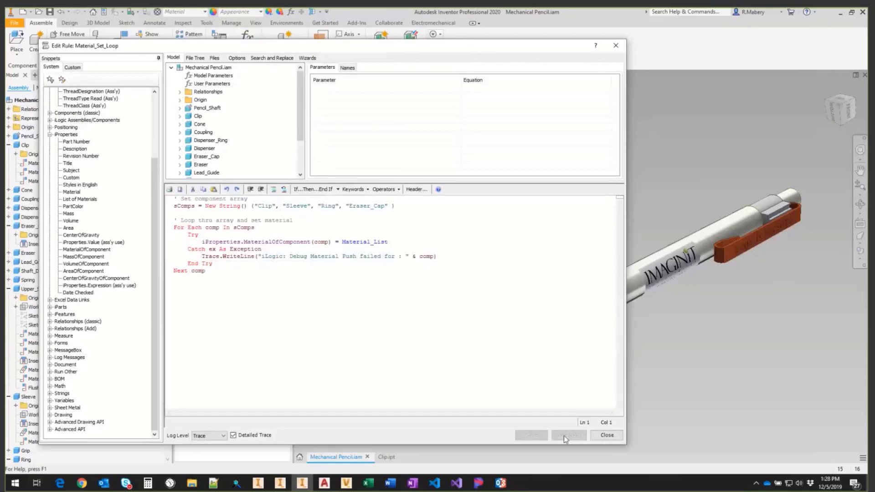
pyautogui.click(607, 435)
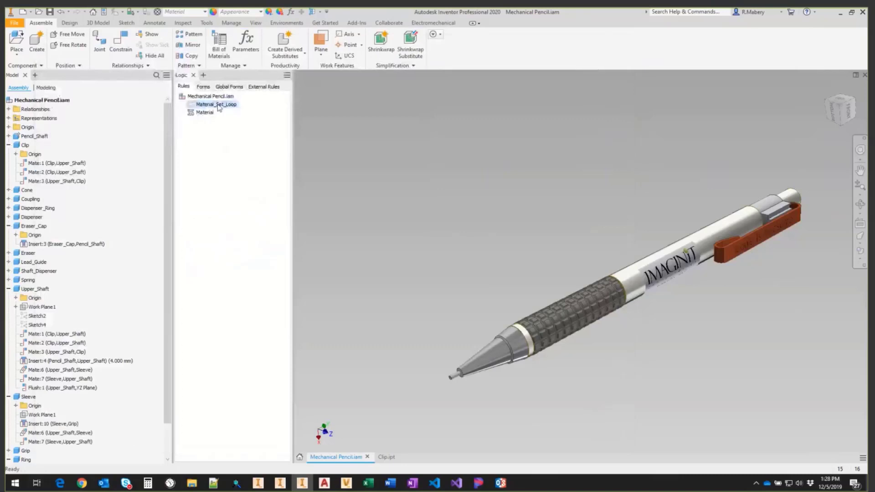
pyautogui.rightClick(218, 105)
pyautogui.click(245, 143)
pyautogui.rightClick(223, 106)
pyautogui.click(237, 111)
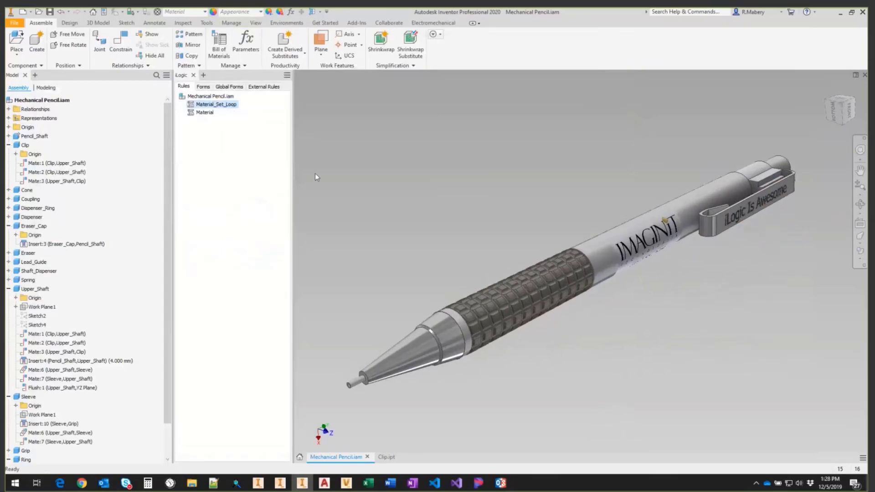
# Shrink the parameter table to keep the pencil in view and set the Material_List parameter to Fabric.
pyautogui.click(291, 12)
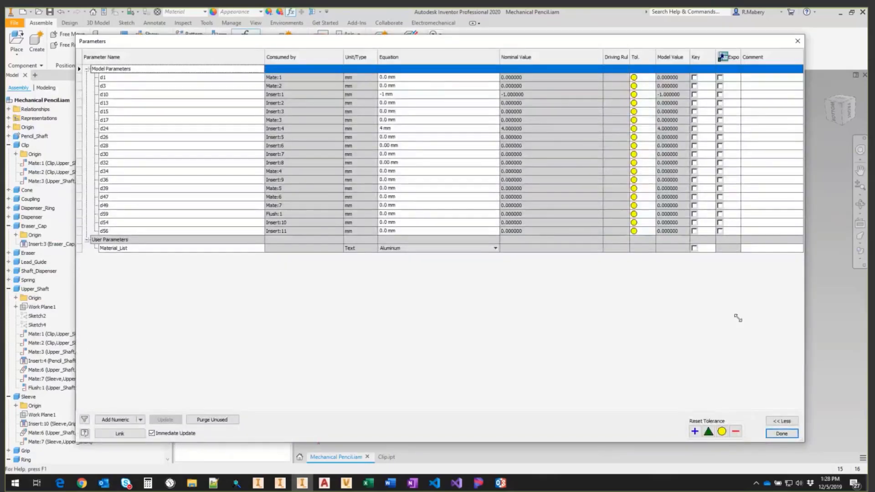
pyautogui.moveTo(806, 441); pyautogui.dragTo(683, 238)
pyautogui.scroll(-3, 300, 122)
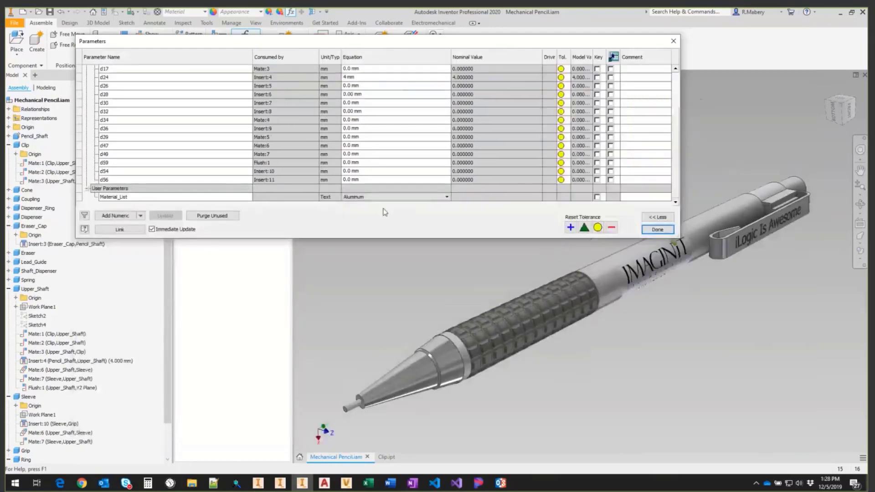
pyautogui.click(383, 199)
pyautogui.click(383, 200)
pyautogui.scroll(-8, 392, 288)
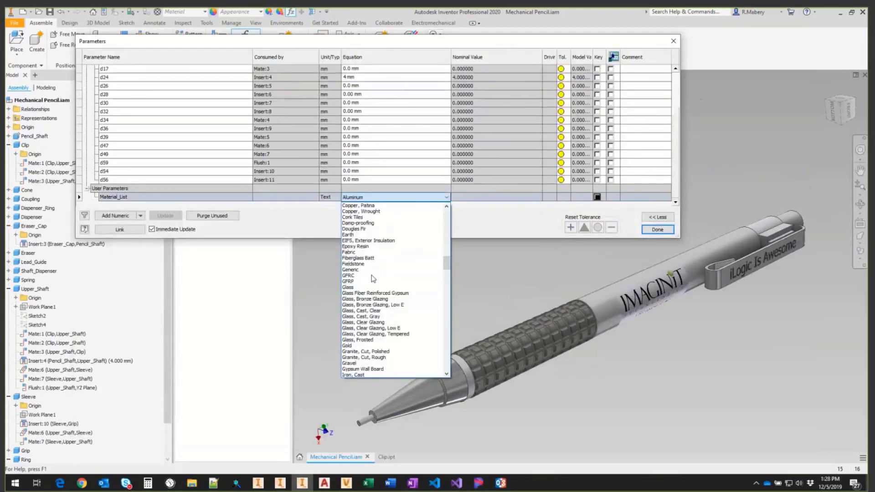
pyautogui.click(363, 252)
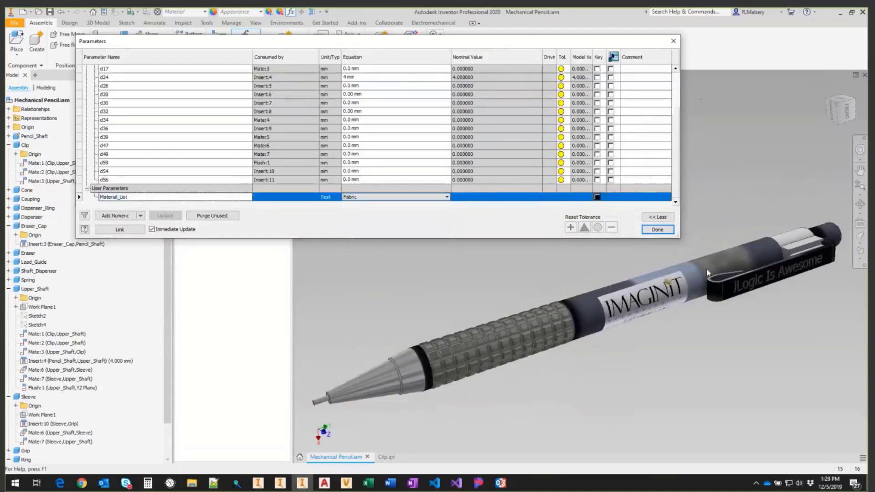
# Set the Material_List parameter to Iron, Gray, switch it to Maple, and close the parameter table.
pyautogui.click(366, 198)
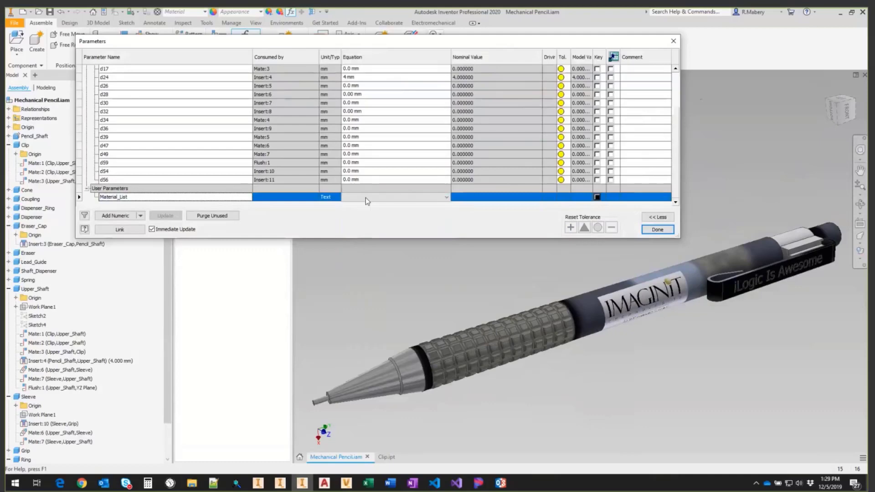
pyautogui.click(366, 198)
pyautogui.scroll(-1, 364, 314)
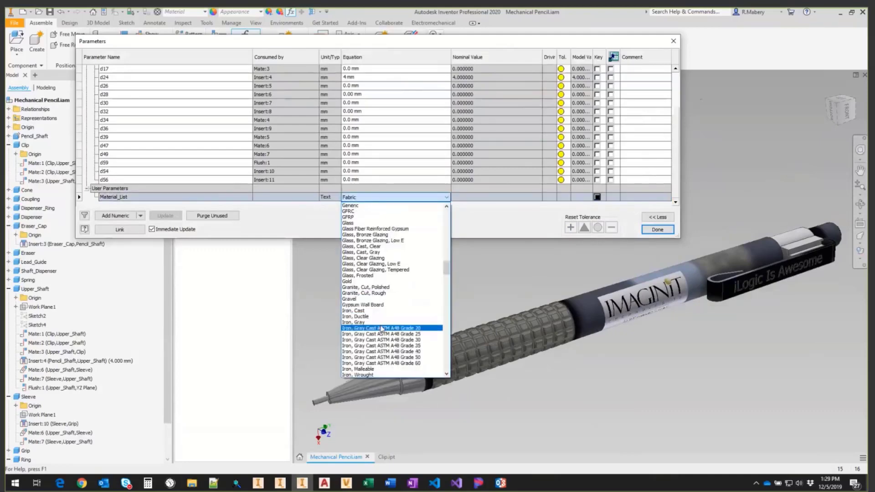
pyautogui.click(358, 325)
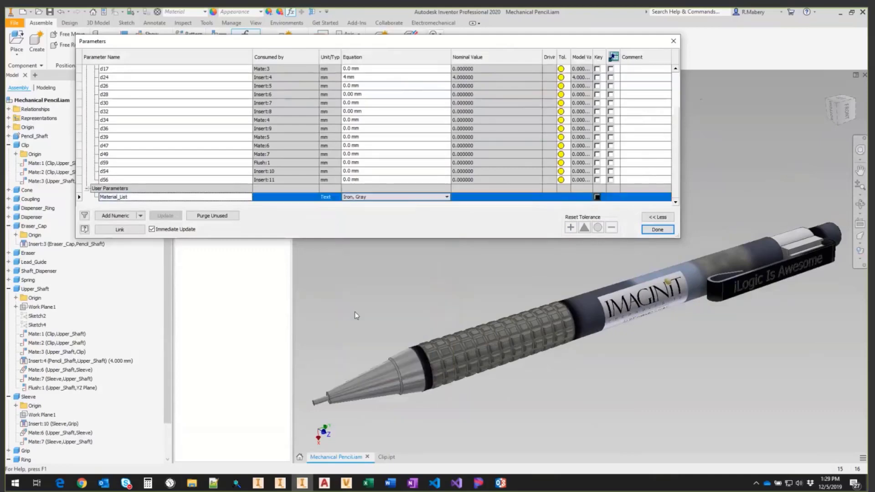
pyautogui.click(379, 198)
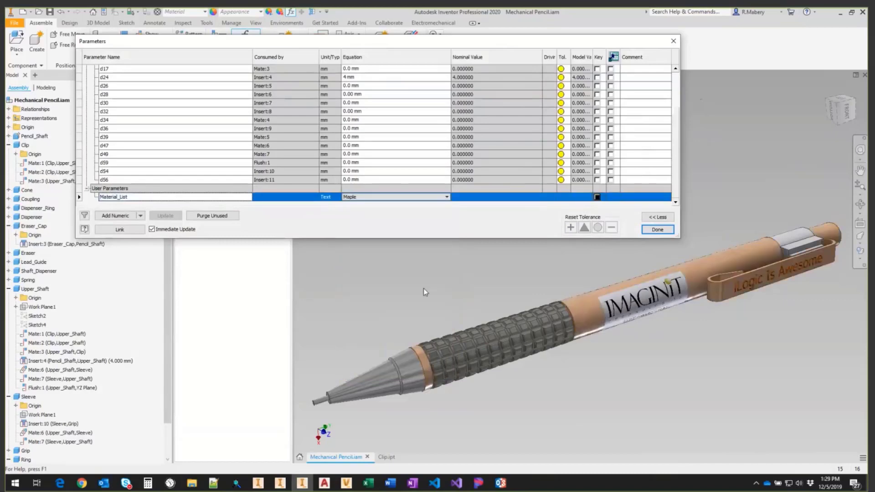
pyautogui.press('Escape')
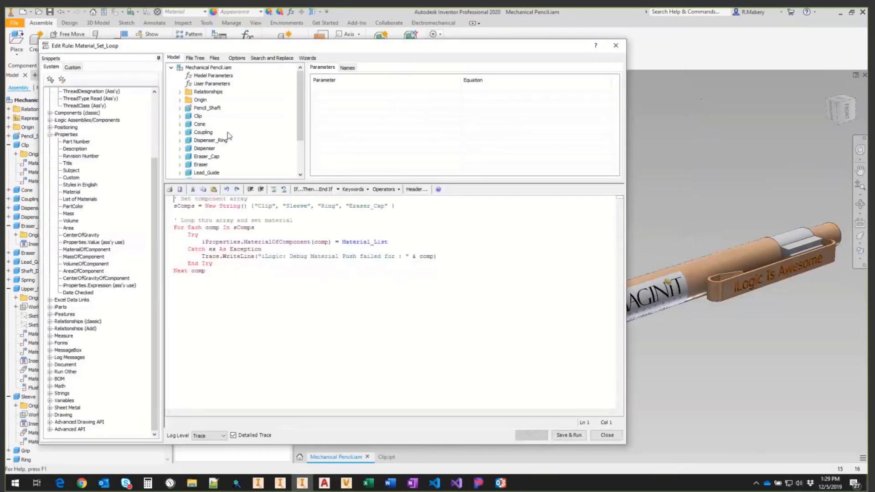
# In the Material_Set_Loop rule, paste four copies of the iProperties.MaterialOfComponent(comp) = Material_List line below the loop.
pyautogui.moveTo(200, 242); pyautogui.dragTo(408, 241)
pyautogui.hotkey('ctrl', 'c')
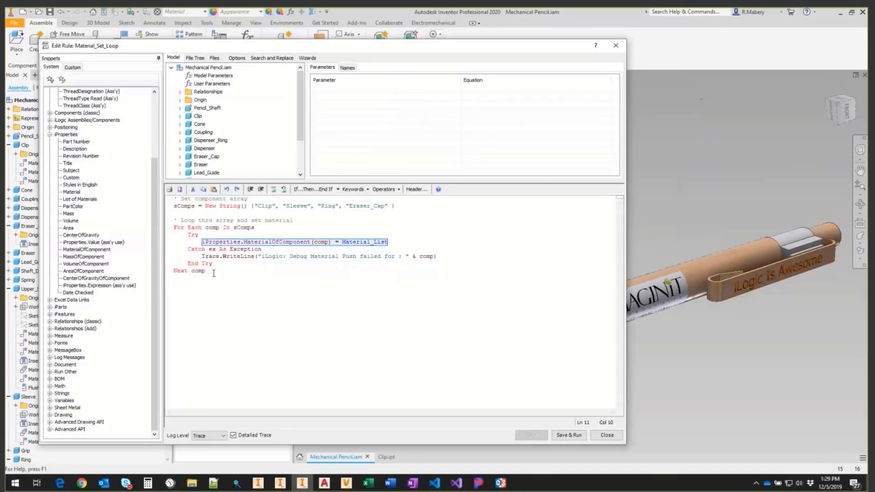
pyautogui.click(214, 272)
pyautogui.press('Return')
pyautogui.press('Return')
pyautogui.hotkey('ctrl', 'v')
pyautogui.press('Return')
pyautogui.hotkey('ctrl', 'v')
pyautogui.press('Return')
pyautogui.hotkey('ctrl', 'v')
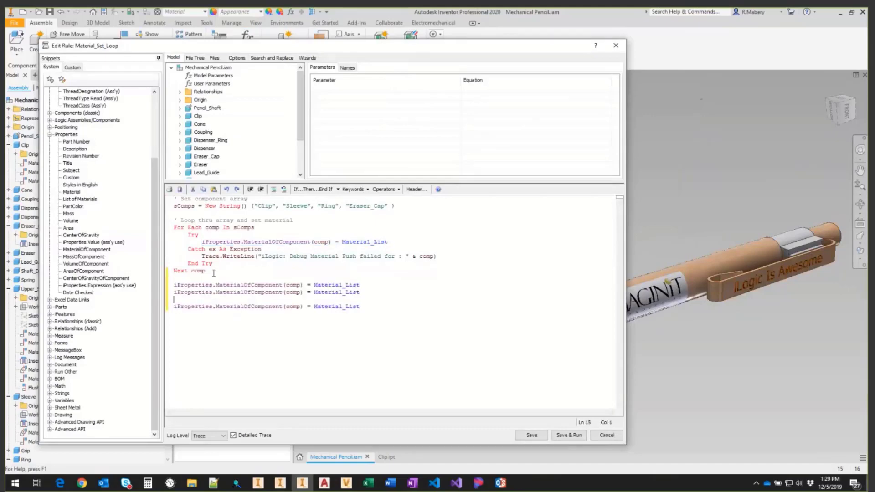
pyautogui.press('Return')
pyautogui.hotkey('ctrl', 'v')
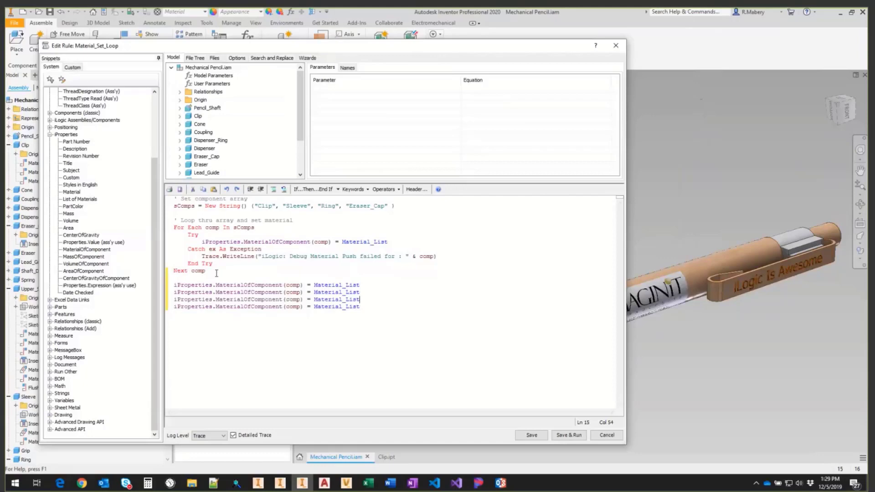
# Delete the four pasted MaterialOfComponent lines below the loop, and save and run the rule.
pyautogui.click(241, 243)
pyautogui.click(374, 311)
pyautogui.moveTo(374, 310); pyautogui.dragTo(172, 284)
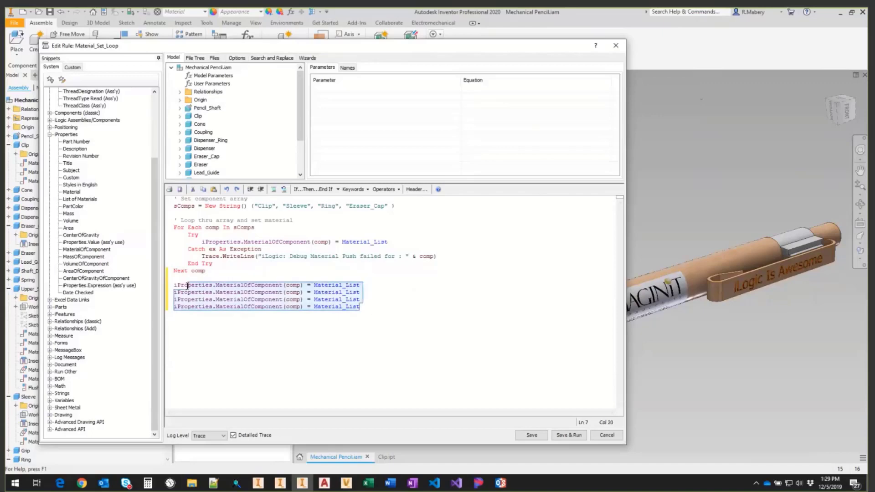
pyautogui.press('Delete')
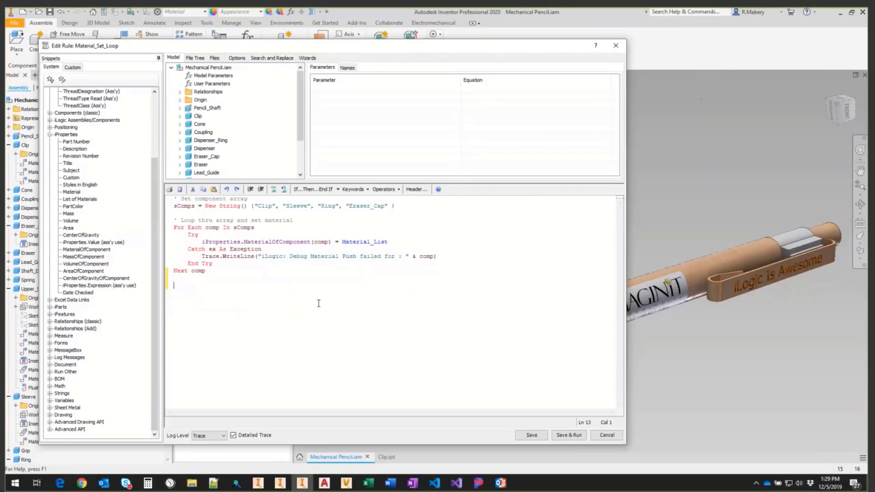
pyautogui.click(568, 435)
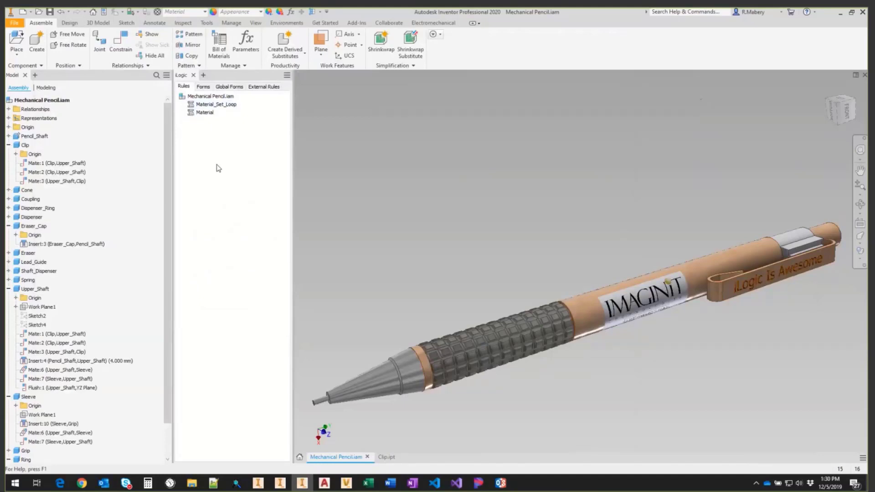
# Reopen the Material_Set_Loop rule for editing and collapse the expanded system snippet categories, including iProperties.
pyautogui.click(204, 105)
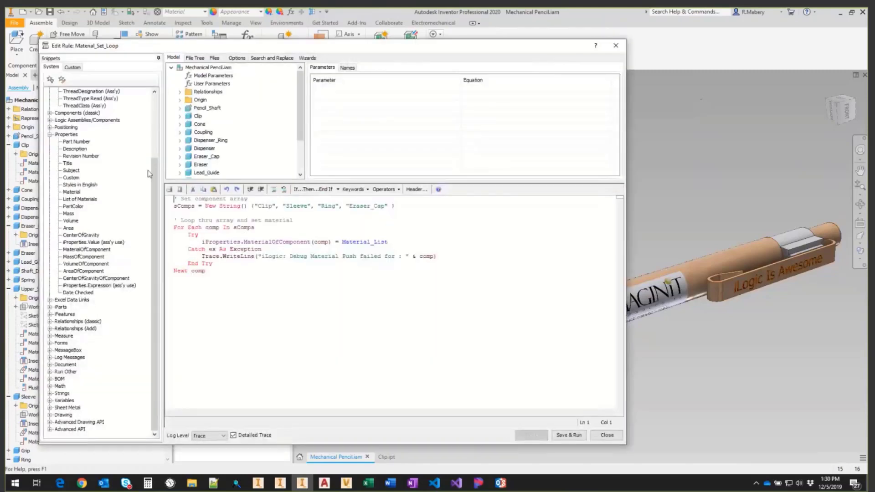
pyautogui.moveTo(154, 167); pyautogui.dragTo(154, 101)
pyautogui.click(51, 98)
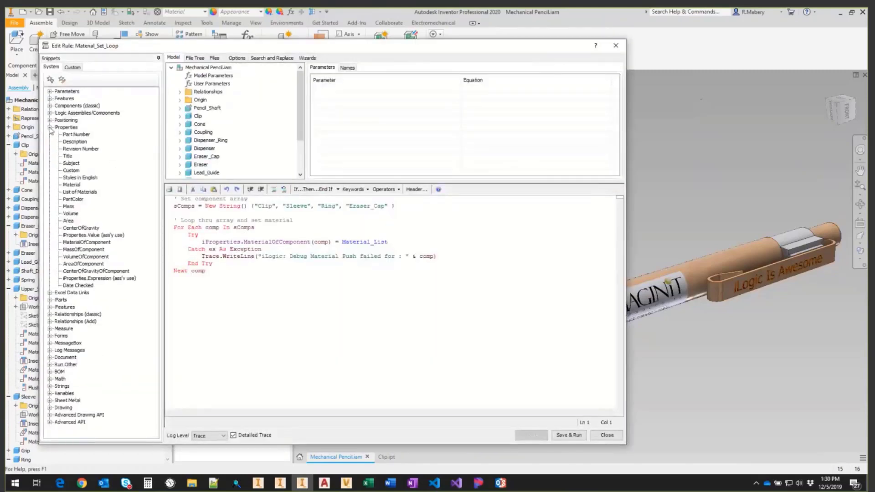
pyautogui.click(50, 127)
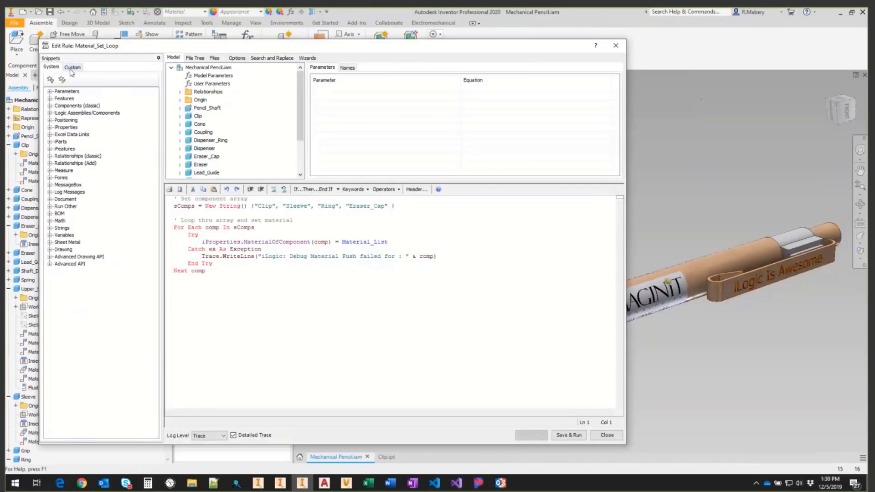
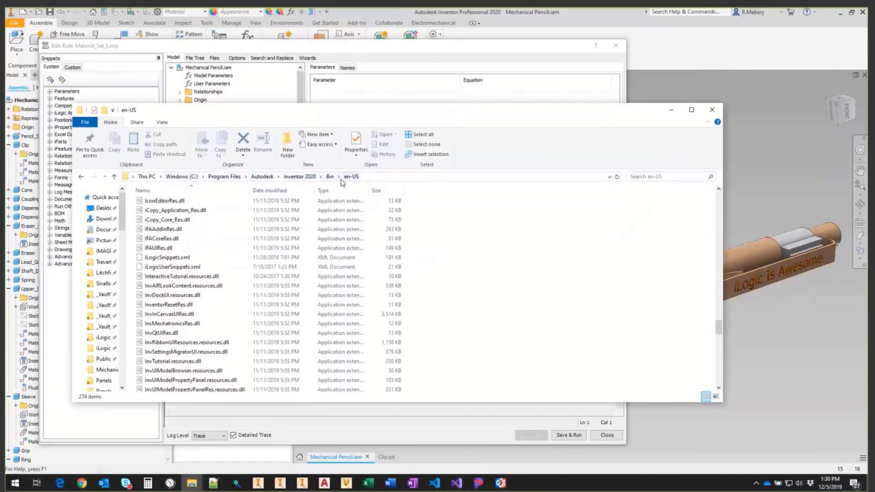
# Locate iLogicSnippets.xml in the Inventor 2020 Bin\en-US folder in File Explorer and return to the rule editor.
pyautogui.click(180, 259)
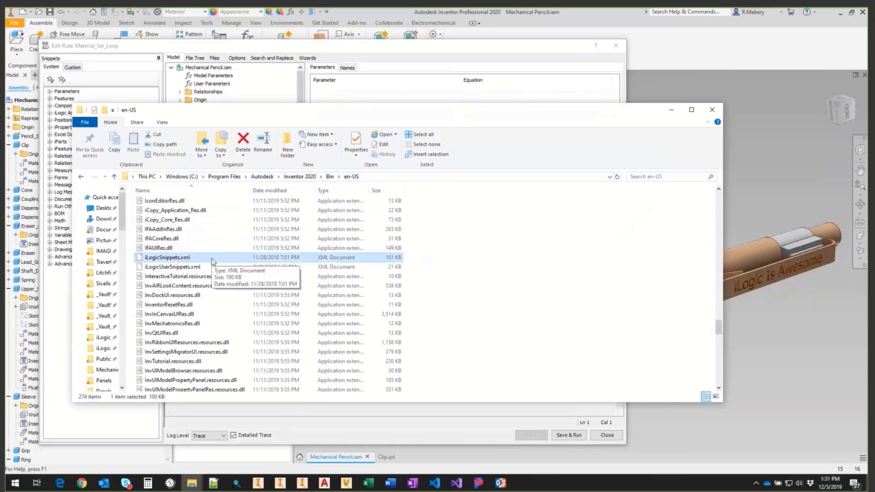
pyautogui.click(131, 48)
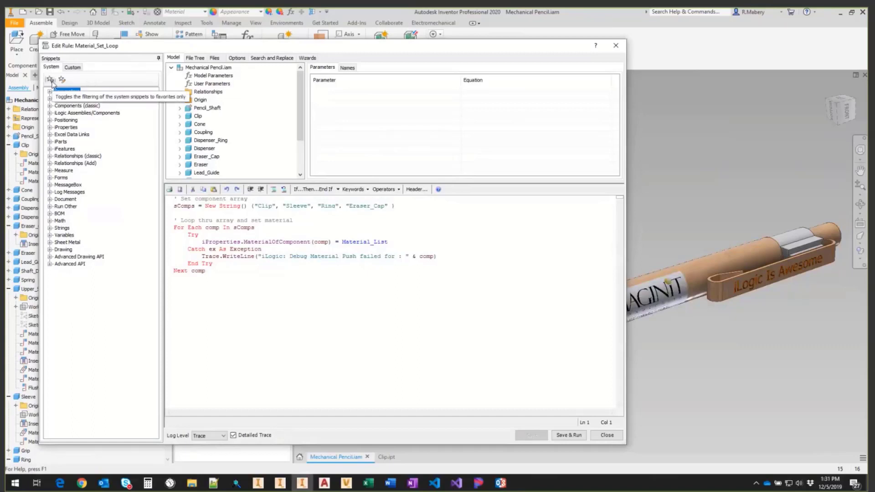
# Toggle the favorites-only filter of the system snippets on and off to compare both lists.
pyautogui.click(51, 80)
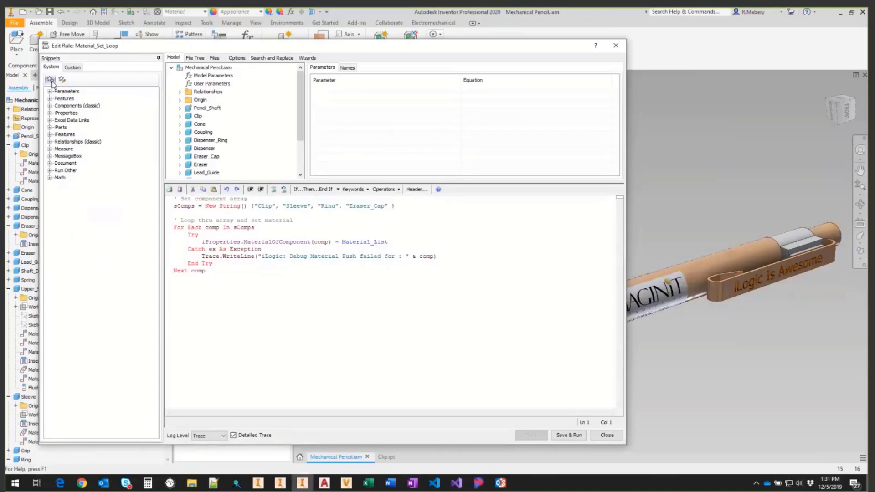
pyautogui.click(51, 80)
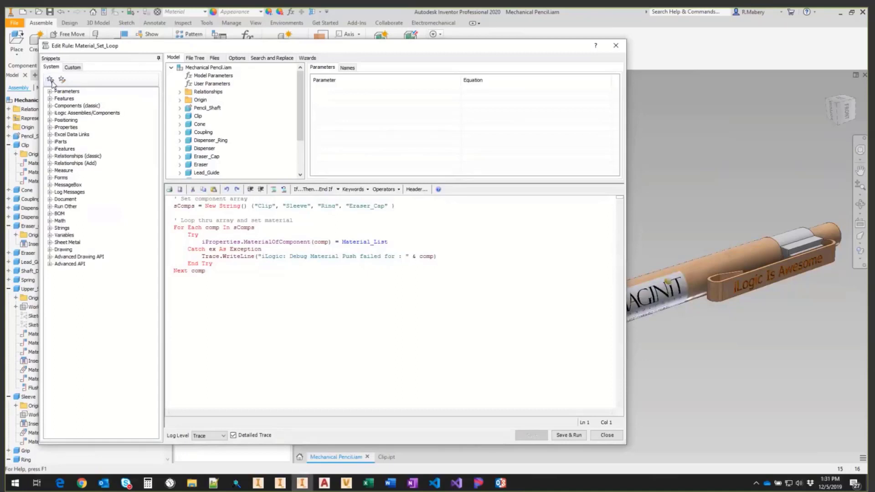
pyautogui.click(51, 80)
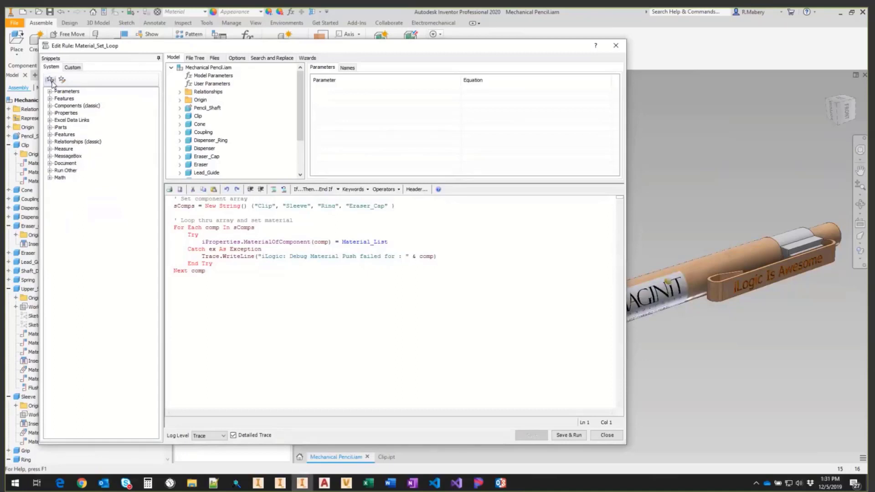
pyautogui.click(51, 81)
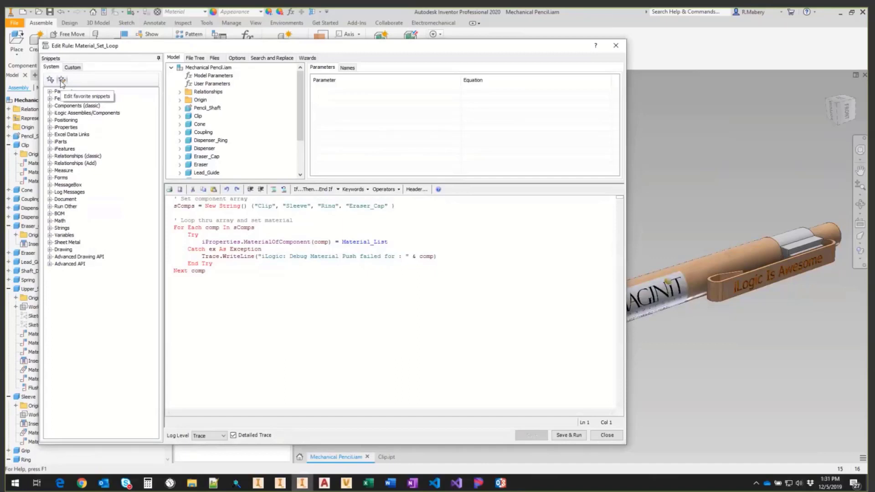
# Review the favorite snippet selection without changing it, and show the custom snippets.
pyautogui.click(62, 79)
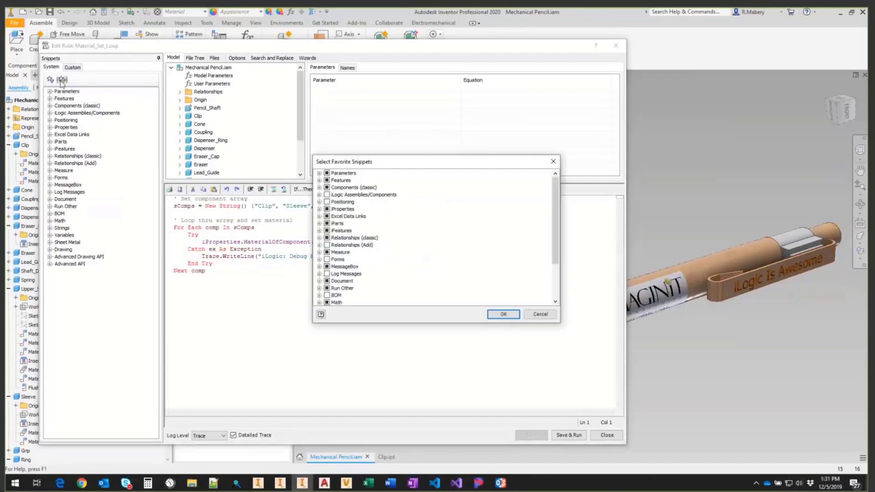
pyautogui.moveTo(374, 155); pyautogui.dragTo(382, 91)
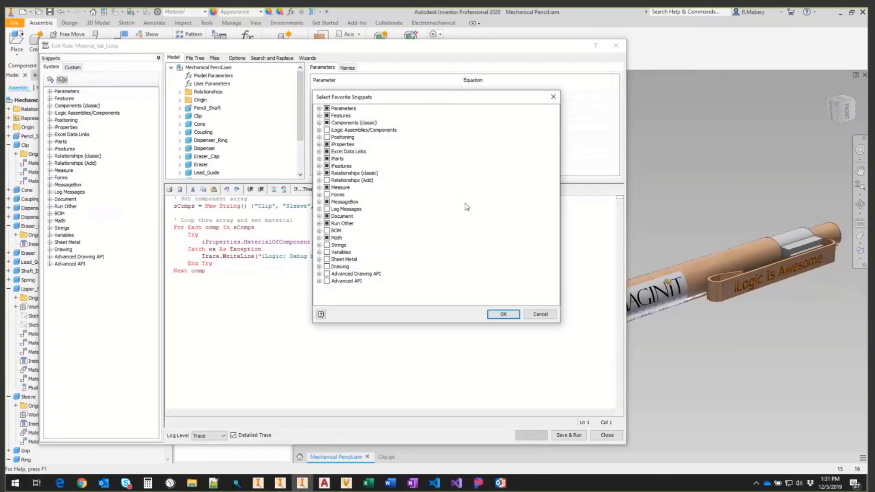
pyautogui.click(541, 316)
pyautogui.click(74, 67)
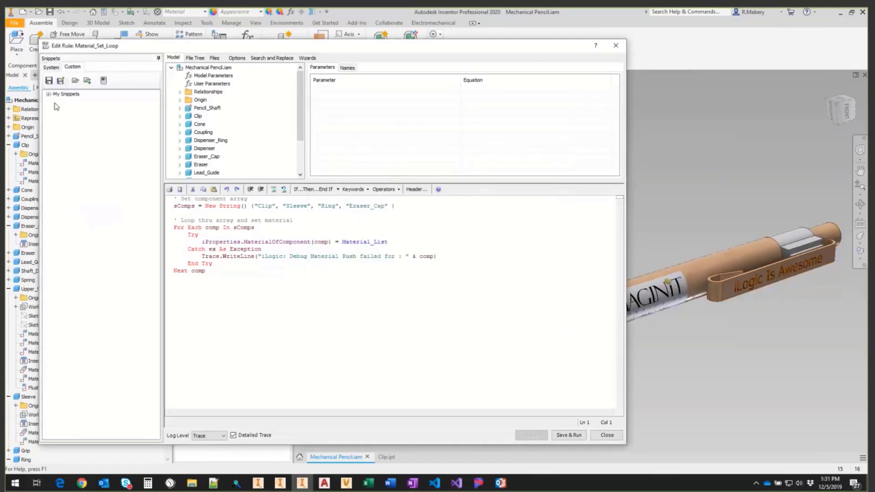
# List the My Snippets entries, and start a message box on the rule's last line with the title Complete and an OK button.
pyautogui.click(48, 94)
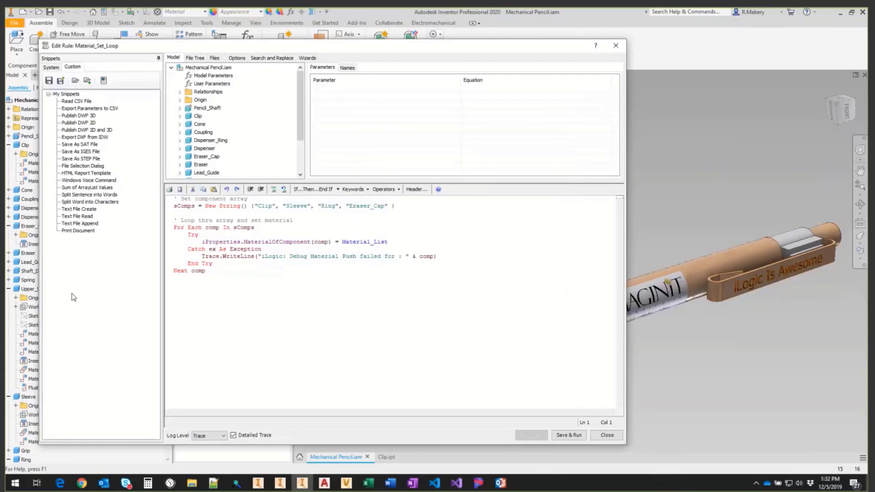
pyautogui.click(186, 289)
pyautogui.click(308, 59)
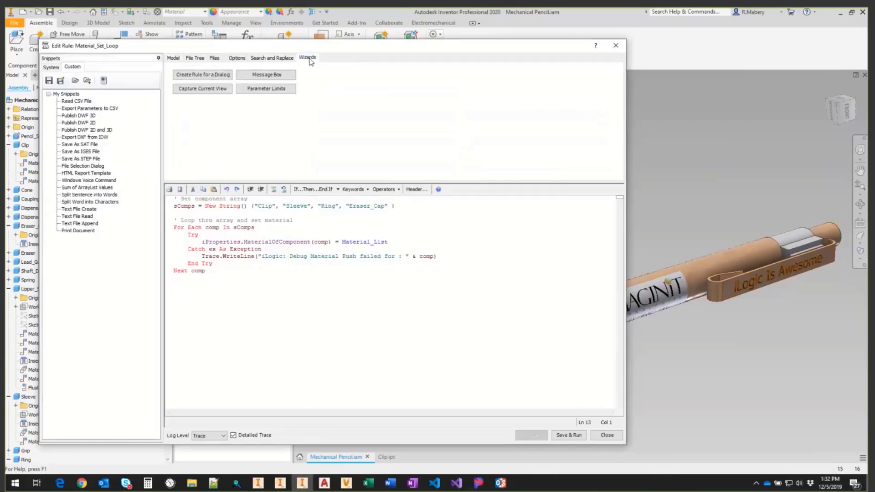
pyautogui.click(278, 74)
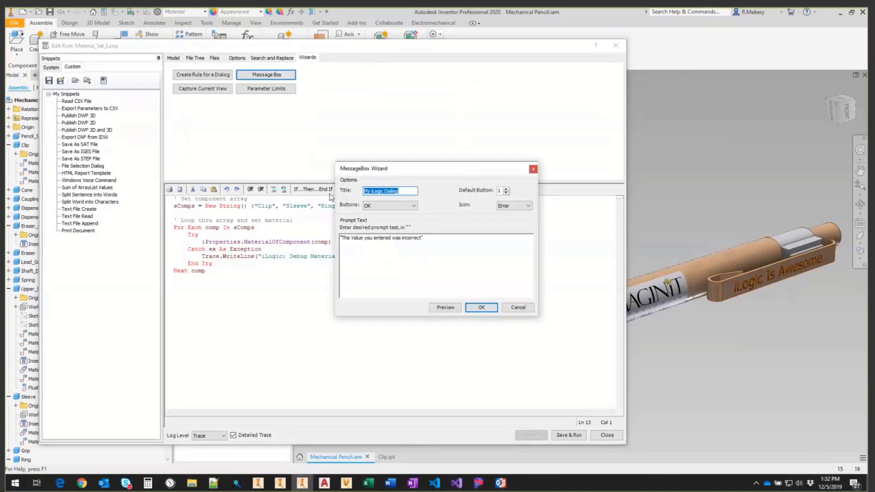
pyautogui.write('Complete')
pyautogui.click(391, 209)
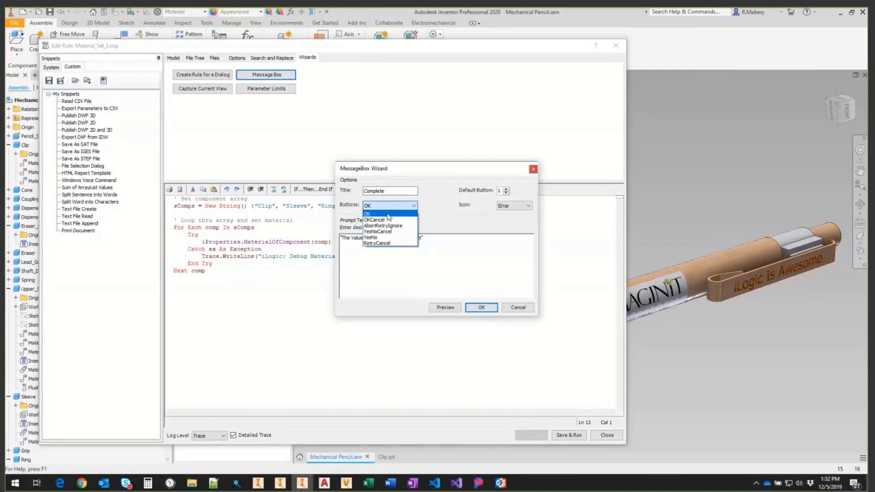
pyautogui.click(388, 216)
# Set the message box prompt to "Configuration Is Complete" and its icon to Information.
pyautogui.moveTo(423, 238); pyautogui.dragTo(346, 241)
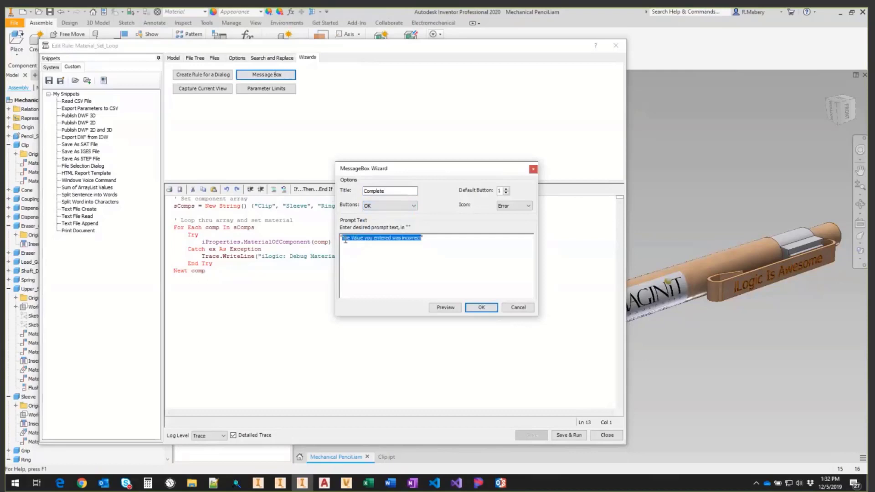
pyautogui.write('"Con')
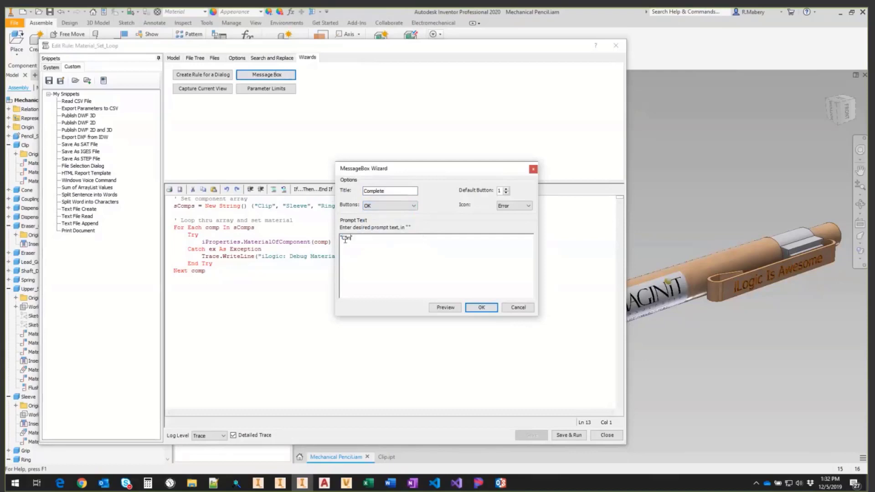
pyautogui.write('figuration Is Complete"')
pyautogui.click(522, 207)
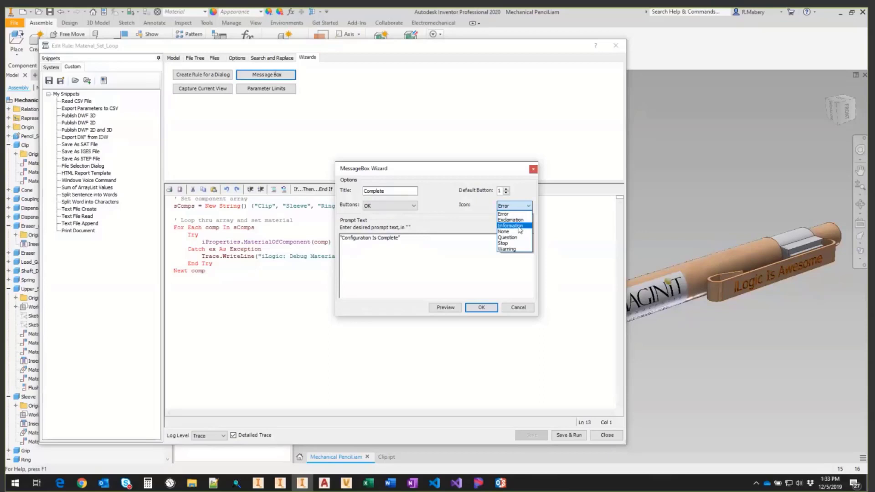
pyautogui.click(519, 227)
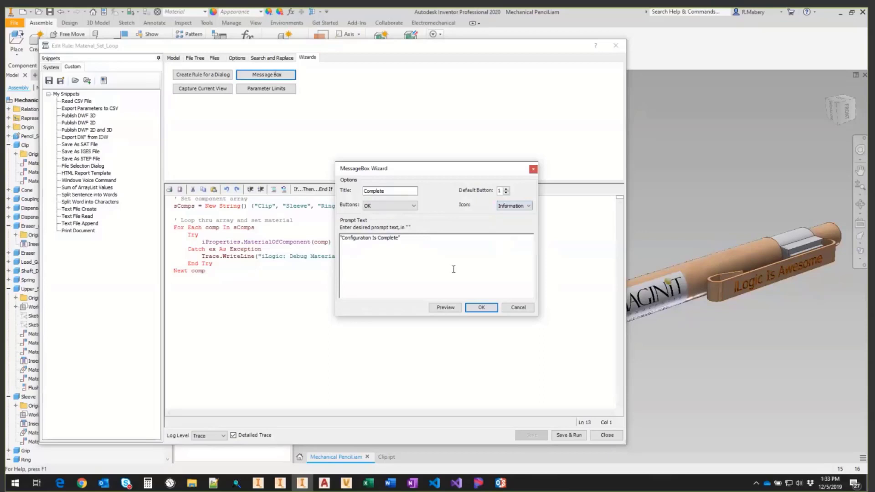
# Preview the message box, insert its code into the rule, and widen the rule editor to show the full line.
pyautogui.click(445, 308)
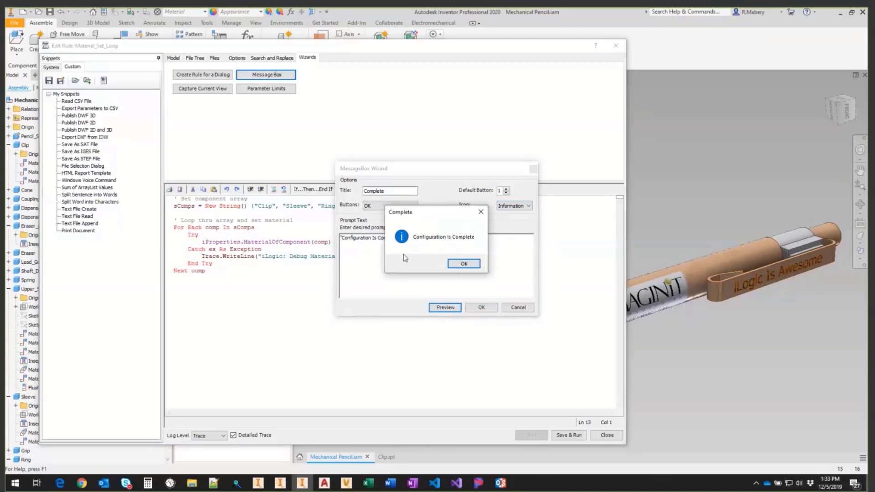
pyautogui.click(464, 264)
pyautogui.click(481, 308)
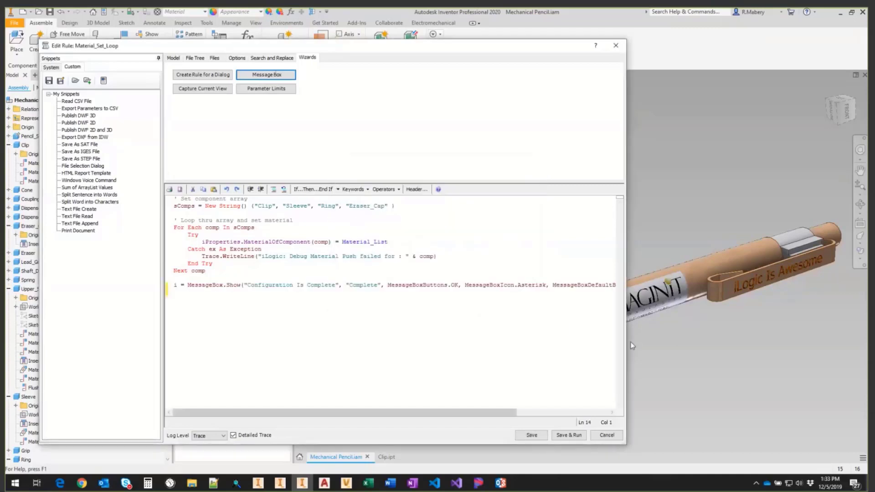
pyautogui.moveTo(624, 345); pyautogui.dragTo(783, 325)
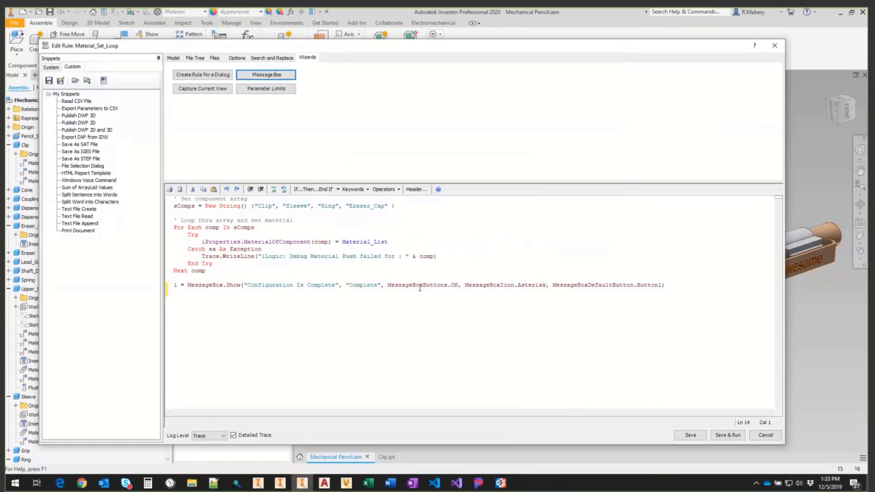
# Capture the MessageBox.Show line as a snippet titled Config Message Box in a new category named Message Boxes.
pyautogui.moveTo(445, 288)
pyautogui.moveTo(668, 284); pyautogui.dragTo(174, 284)
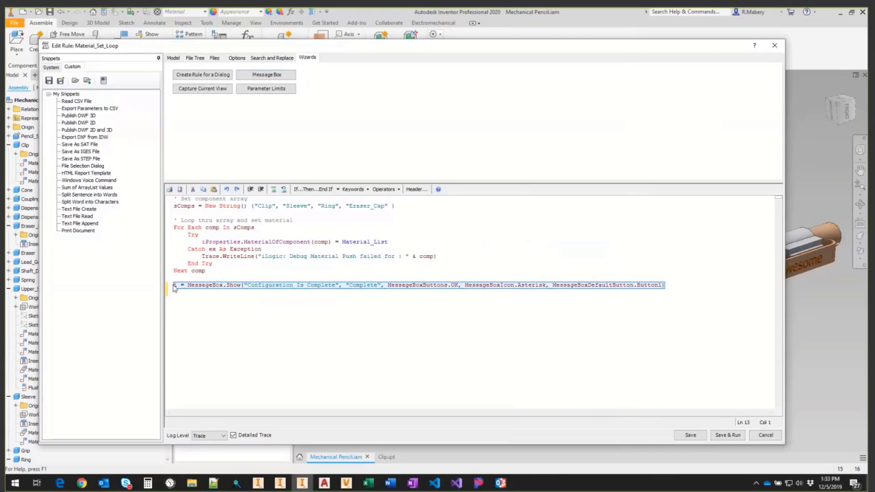
pyautogui.rightClick(221, 289)
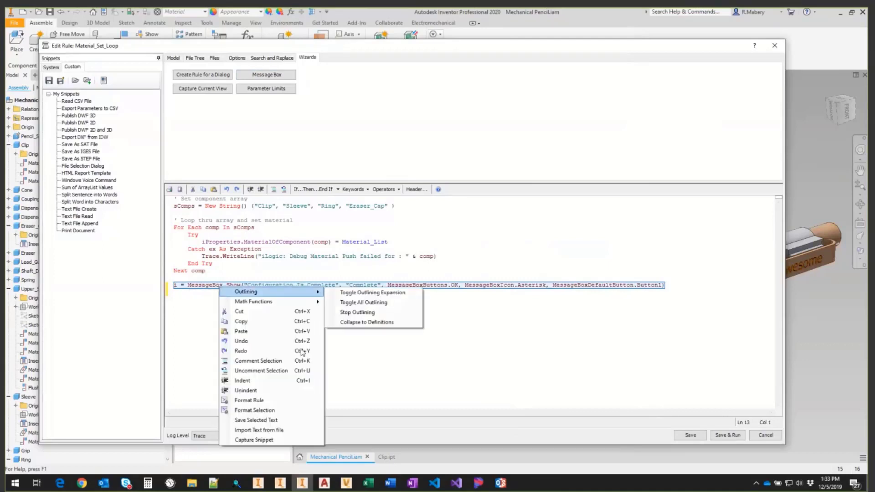
pyautogui.click(284, 440)
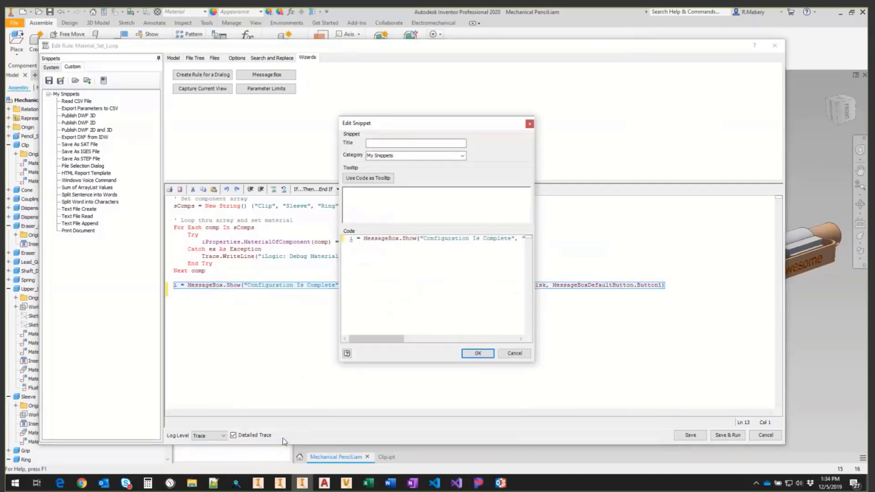
pyautogui.click(385, 144)
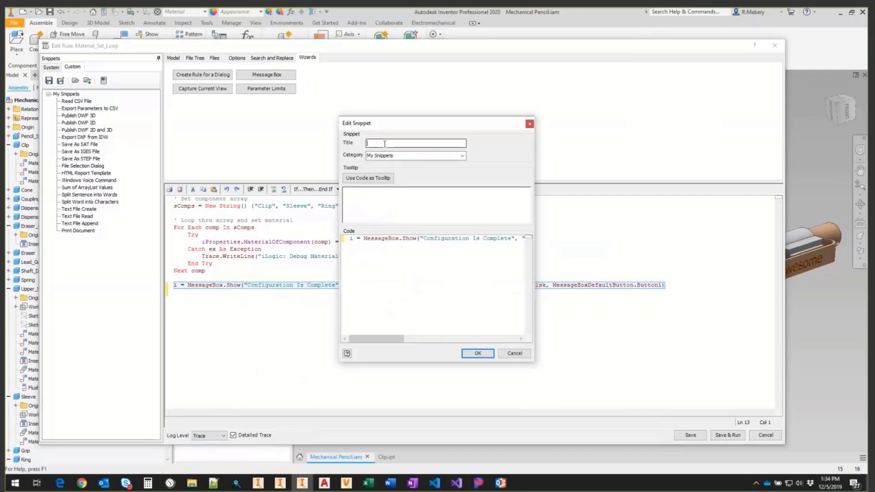
pyautogui.write('Config Message')
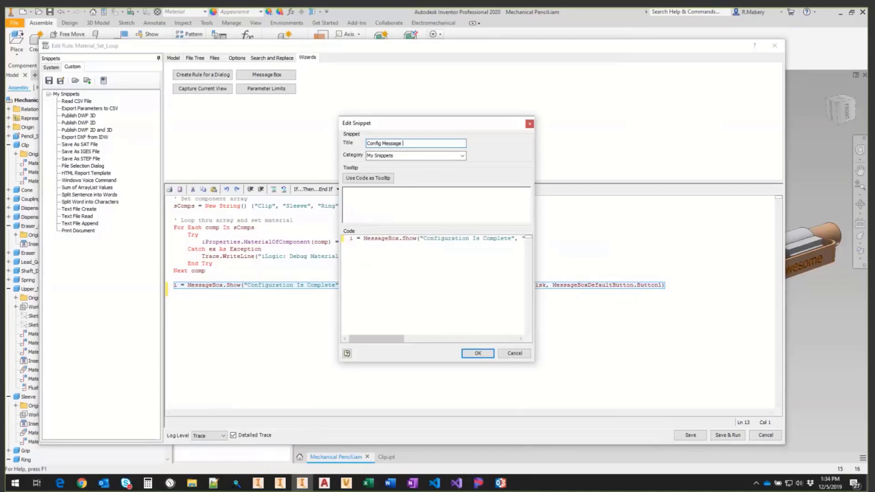
pyautogui.write(' Box')
pyautogui.click(397, 156)
pyautogui.write('Message Boxes')
# Use the snippet's code as its tooltip, confirm the snippet, and save the custom snippets.
pyautogui.moveTo(651, 340); pyautogui.dragTo(659, 340)
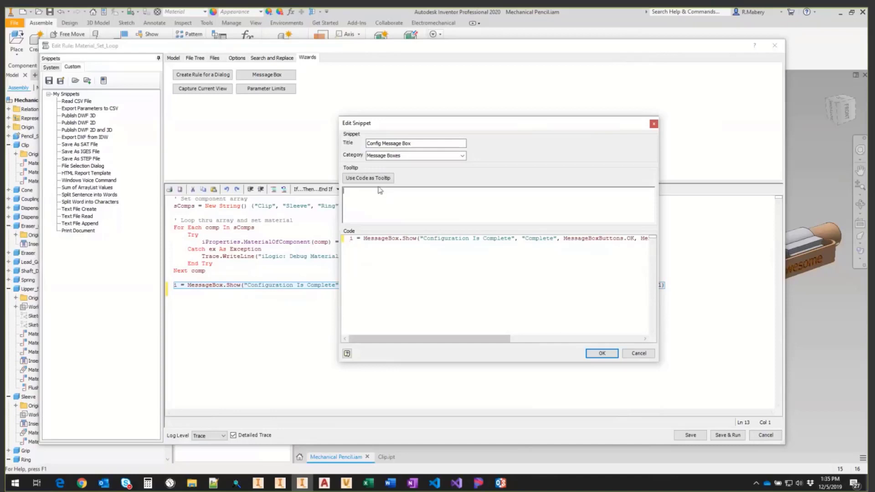
pyautogui.click(375, 181)
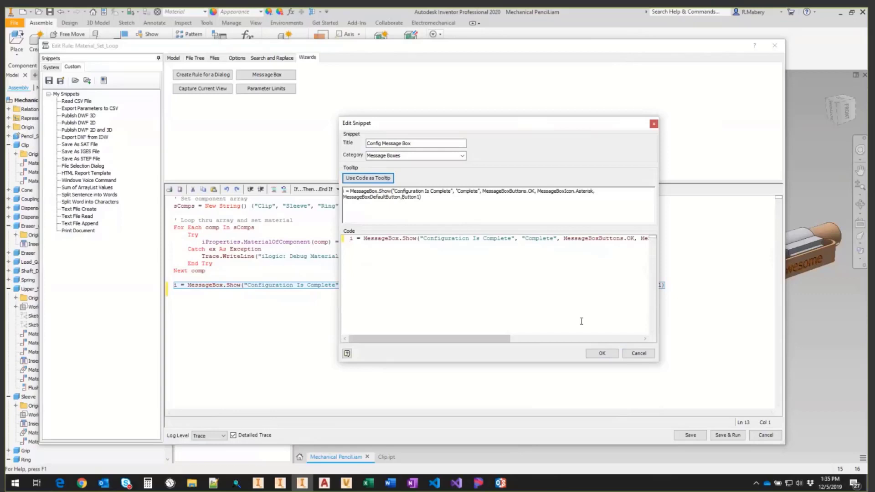
pyautogui.click(602, 354)
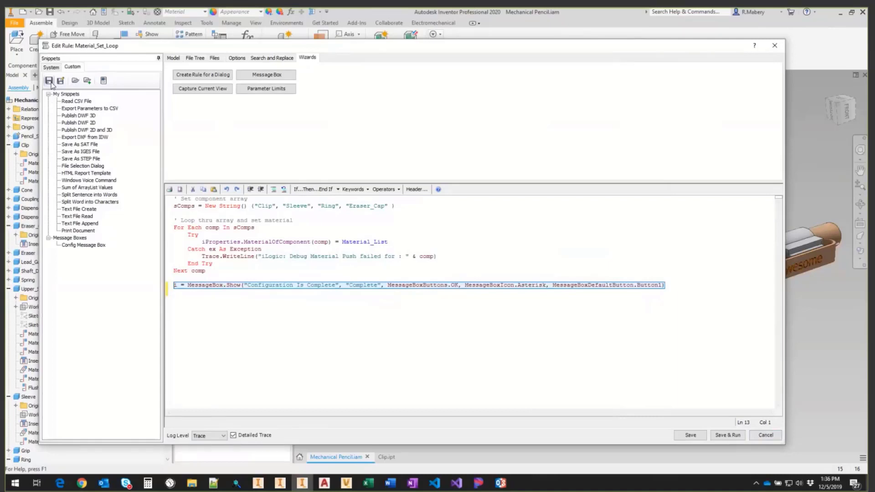
pyautogui.click(50, 82)
# Save the Material_Set_Loop rule and close its editor.
pyautogui.moveTo(483, 46); pyautogui.dragTo(488, 41)
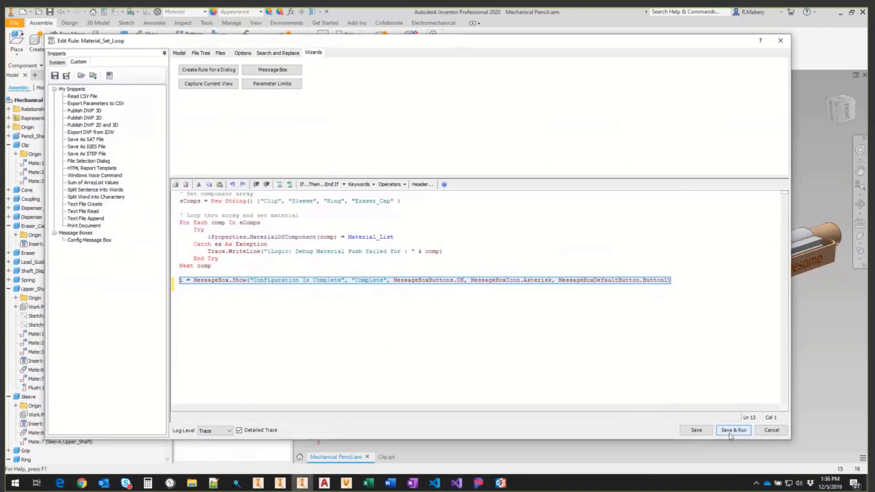
pyautogui.click(709, 432)
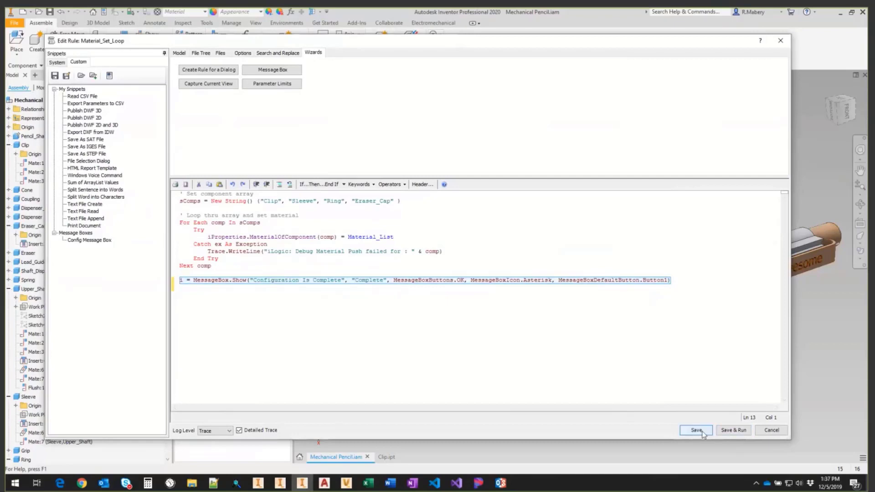
pyautogui.click(772, 430)
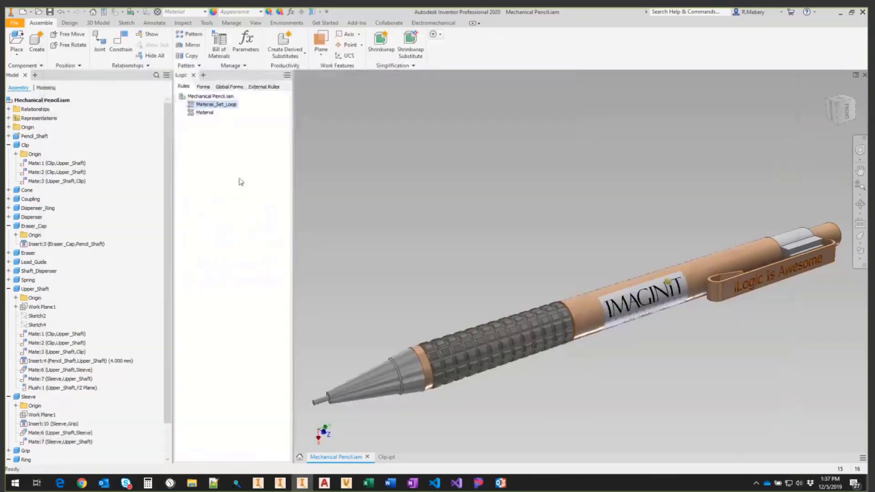
# Add a new iLogic rule to the assembly under the default name.
pyautogui.rightClick(191, 162)
pyautogui.click(205, 165)
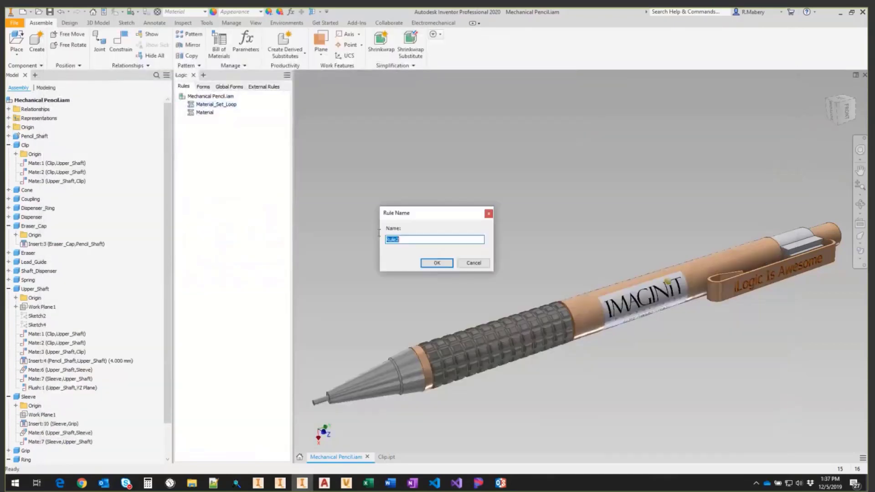
pyautogui.click(439, 263)
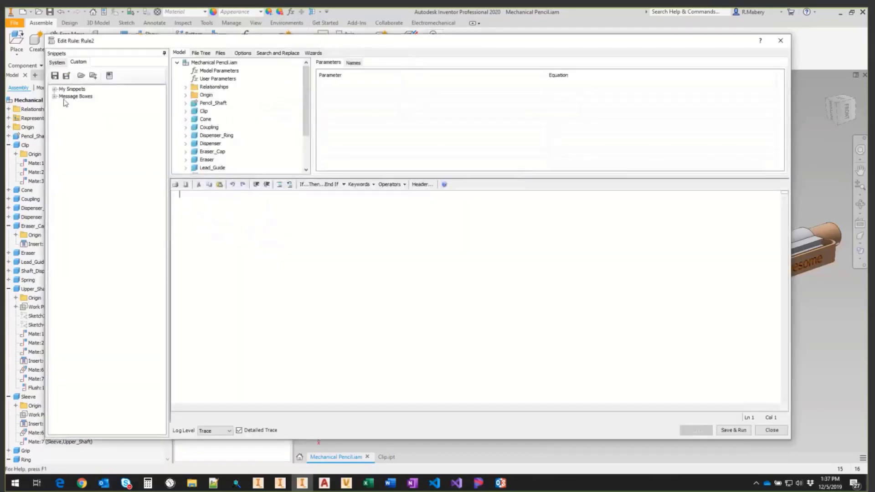
# Insert the Config Message Box snippet from Message Boxes into the empty rule, and close the rule without saving it.
pyautogui.click(54, 97)
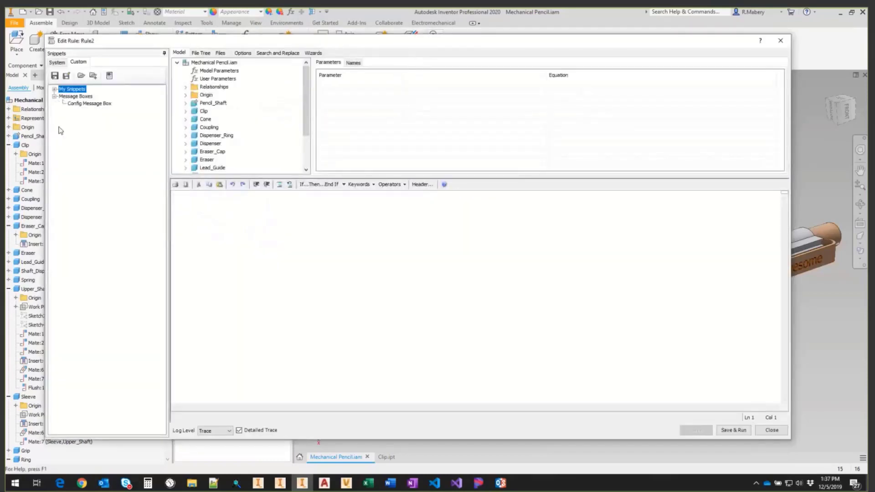
pyautogui.click(176, 185)
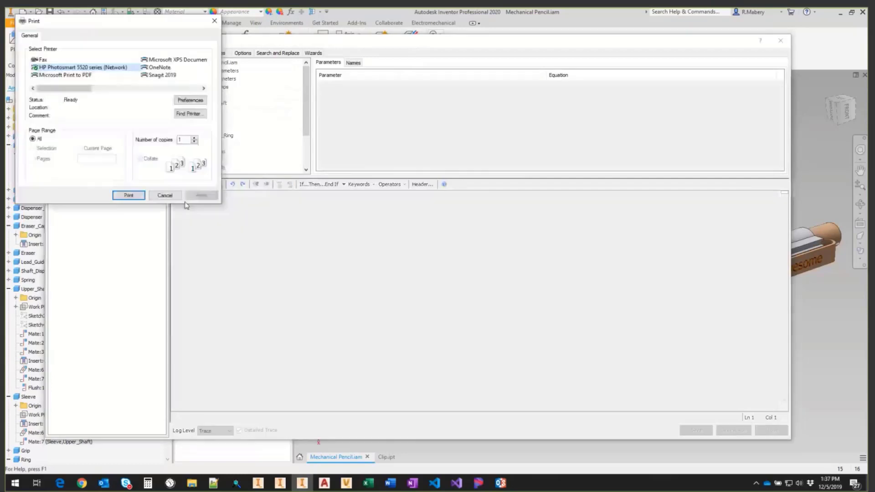
pyautogui.click(161, 196)
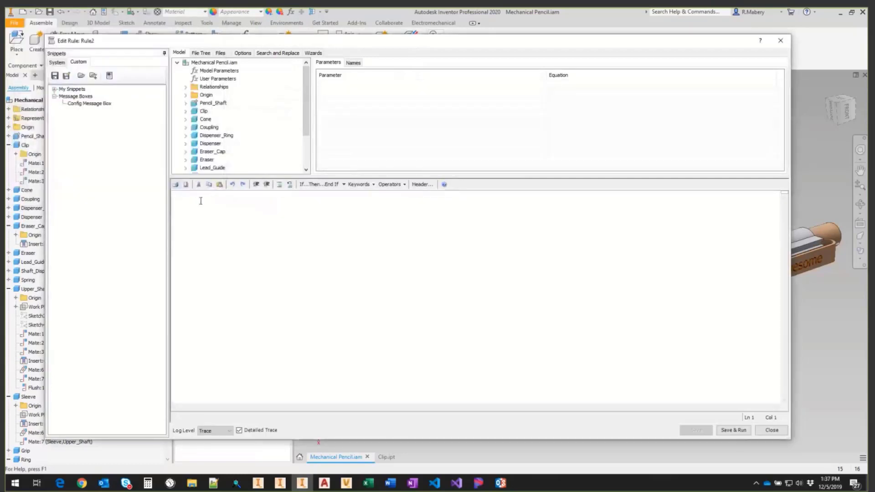
pyautogui.click(95, 104)
pyautogui.doubleClick(94, 104)
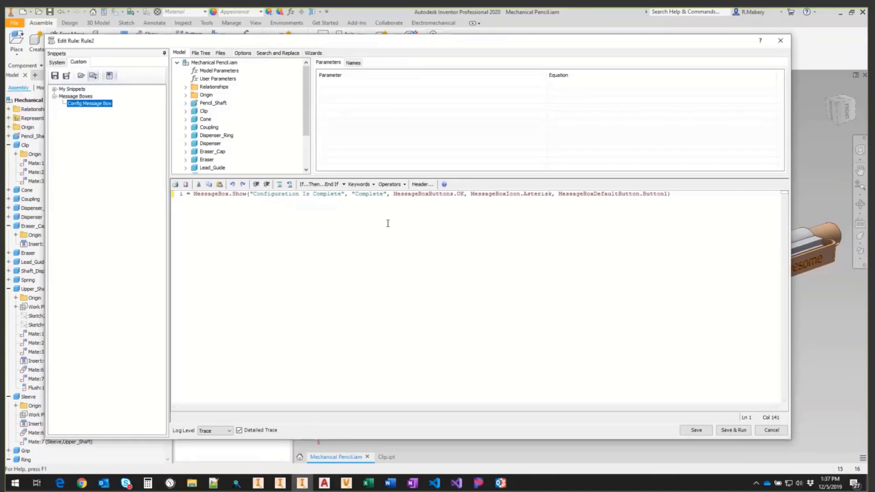
pyautogui.click(770, 431)
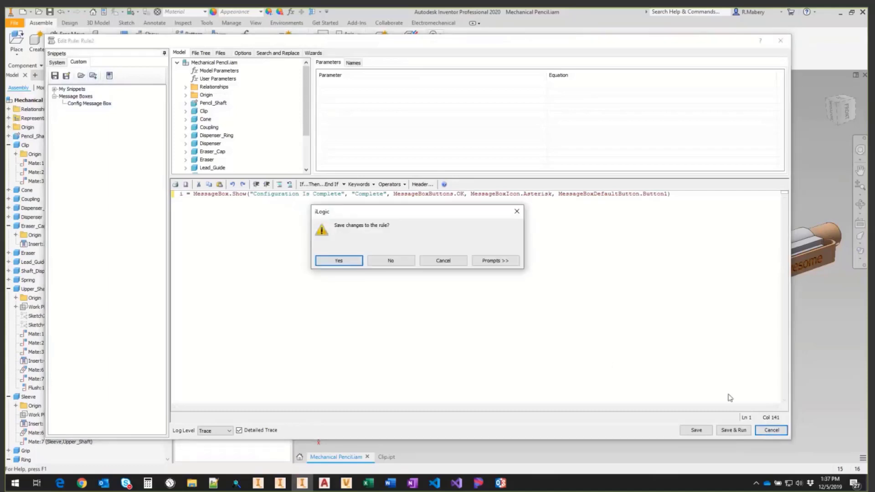
pyautogui.click(407, 265)
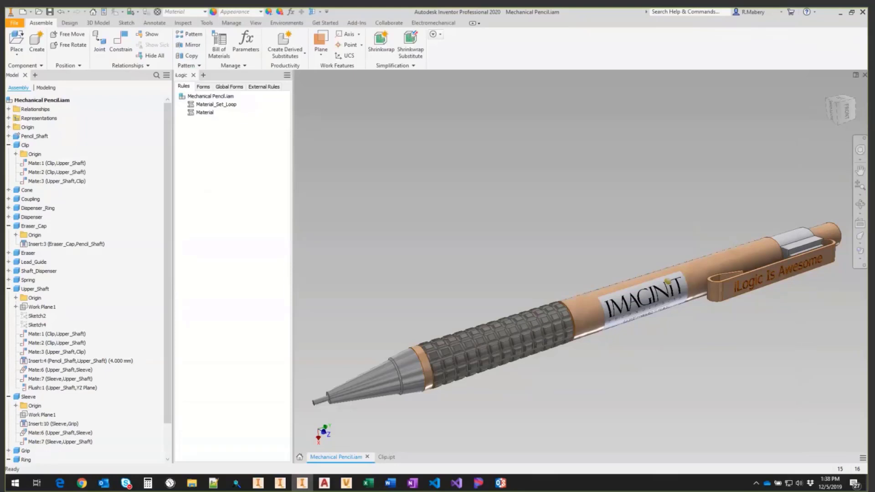
# Open the pinned Feature_Controls_Final.ipt part from the home page and show its iLogic forms and the global forms.
pyautogui.click(299, 457)
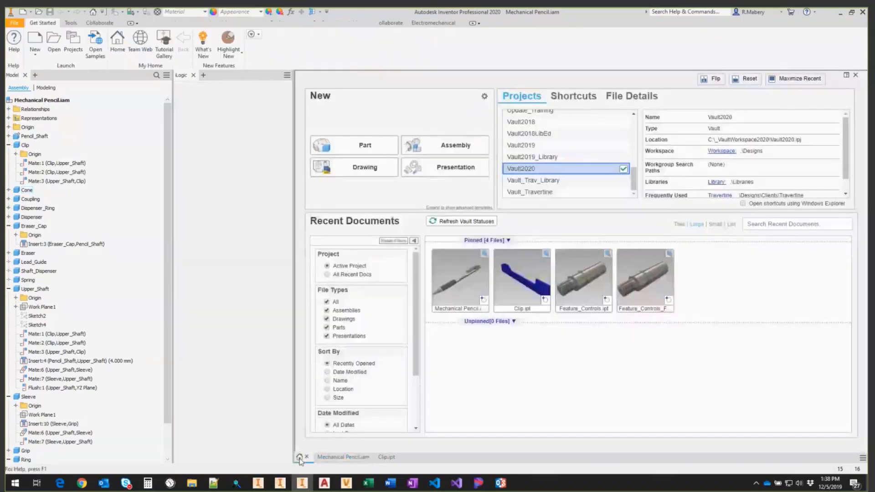
pyautogui.moveTo(623, 259)
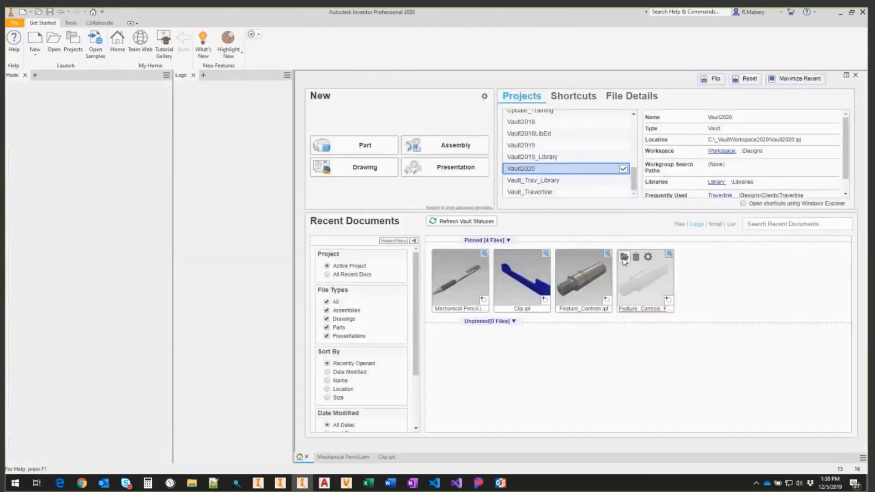
pyautogui.click(631, 298)
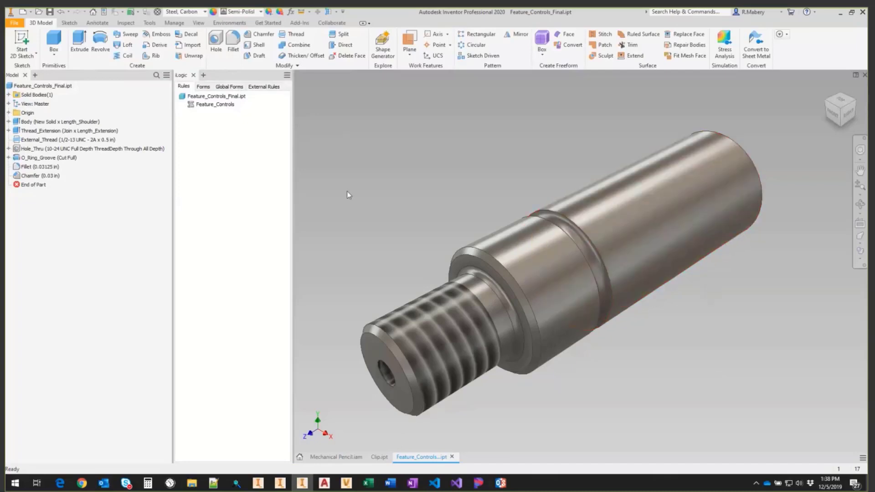
pyautogui.click(203, 86)
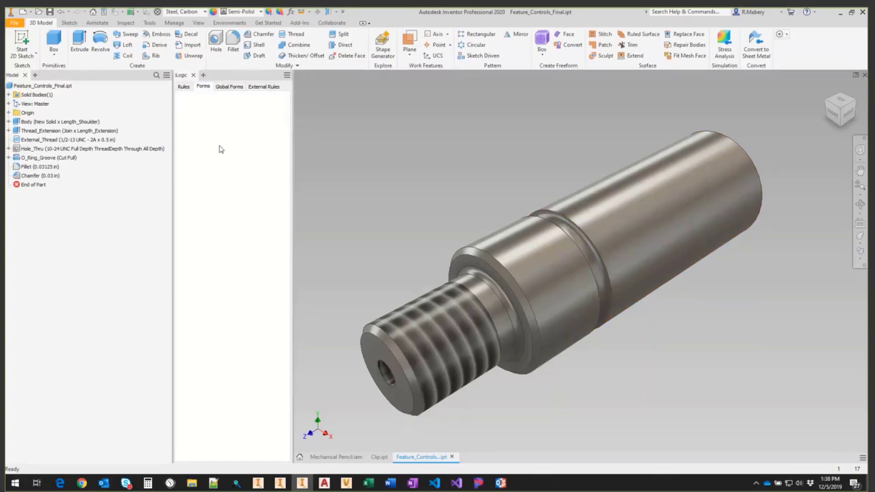
pyautogui.click(235, 87)
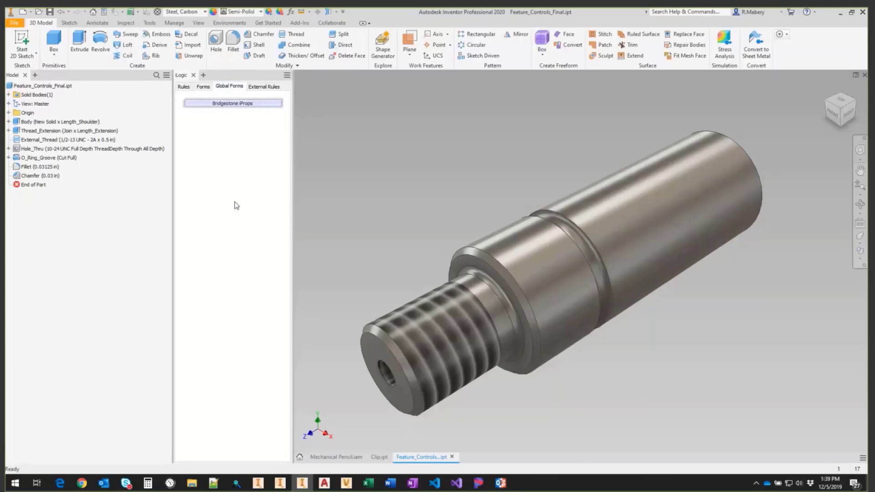
# Show the part's own iLogic forms and review which user parameters are marked as key in the parameters table.
pyautogui.click(208, 91)
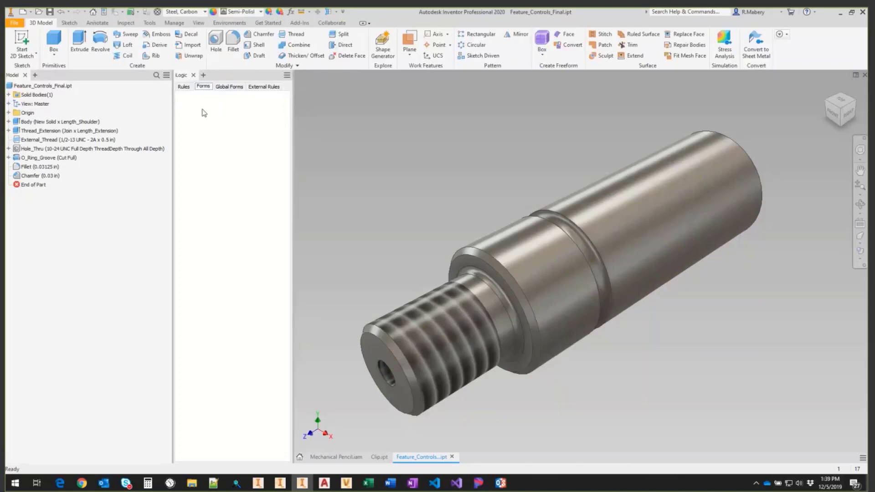
pyautogui.click(290, 12)
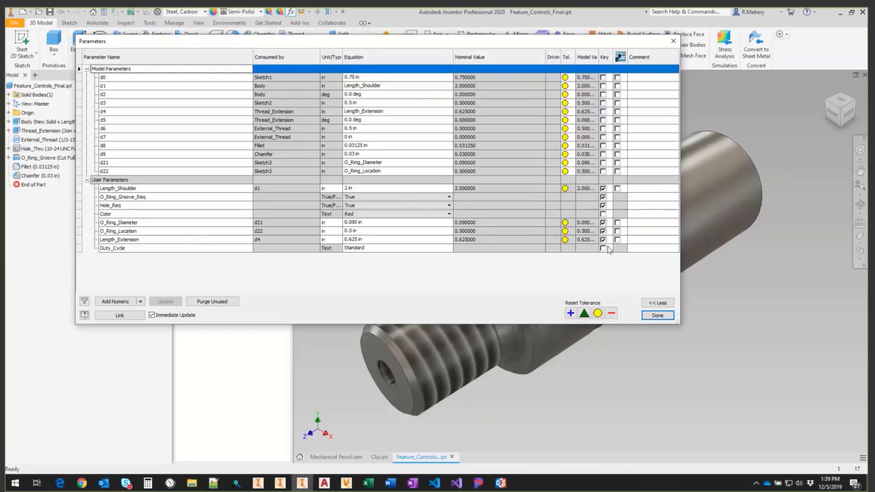
pyautogui.click(670, 316)
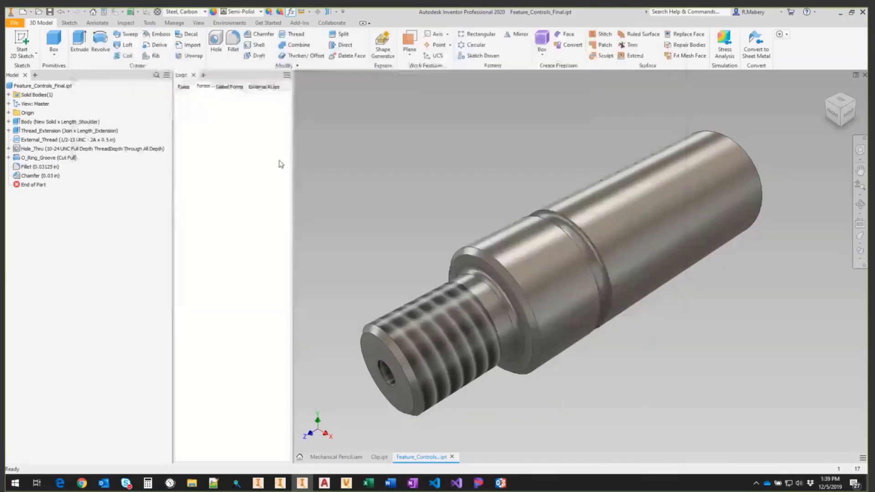
# Add a new iLogic form stored in this document under the default name Form 1.
pyautogui.rightClick(211, 158)
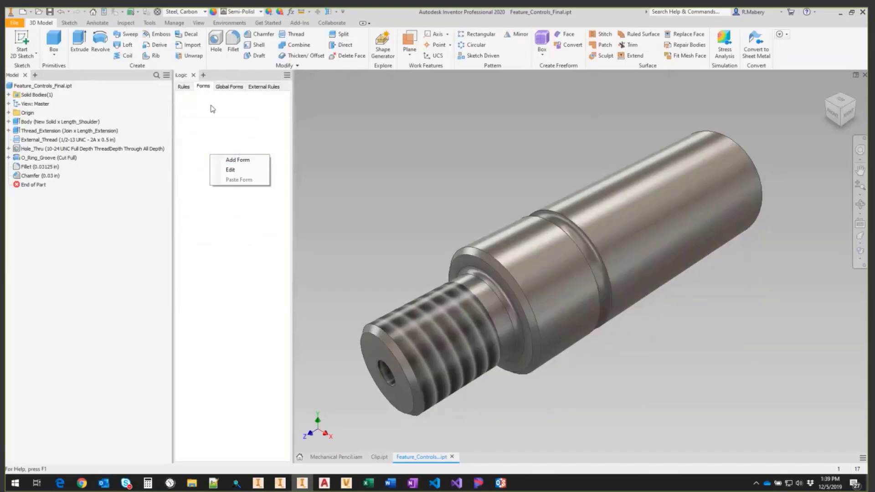
pyautogui.click(174, 22)
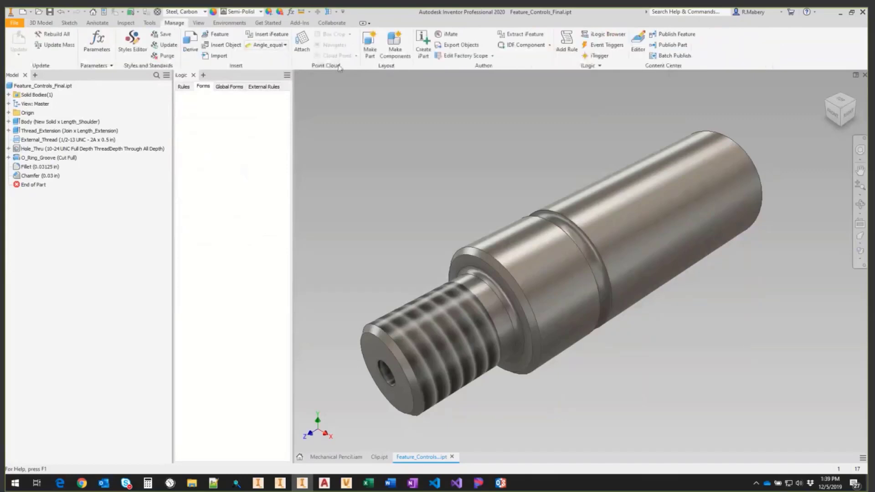
pyautogui.click(599, 66)
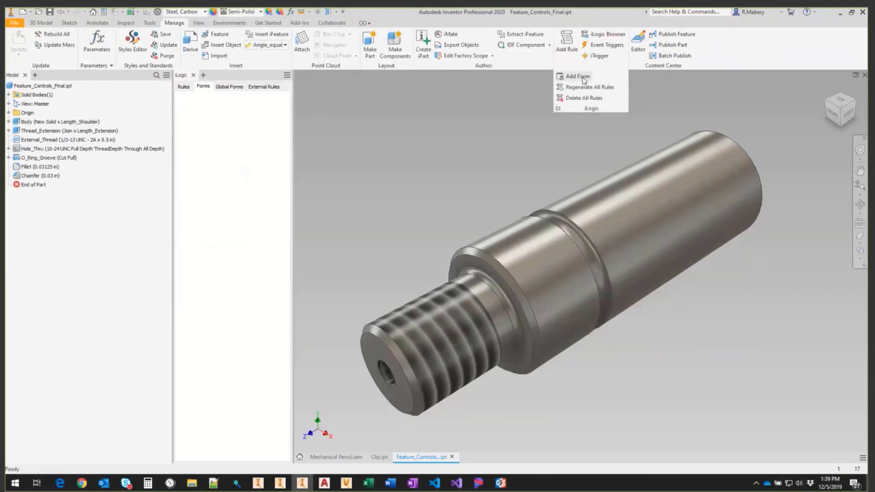
pyautogui.click(584, 76)
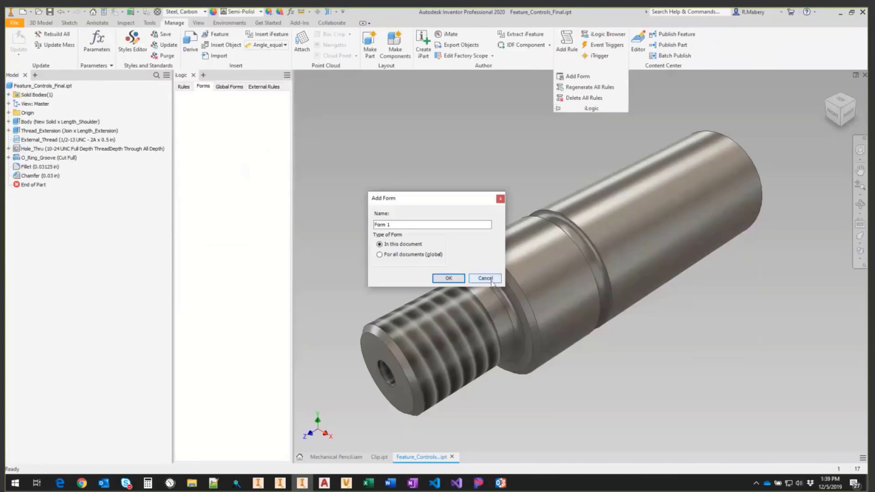
pyautogui.press('Return')
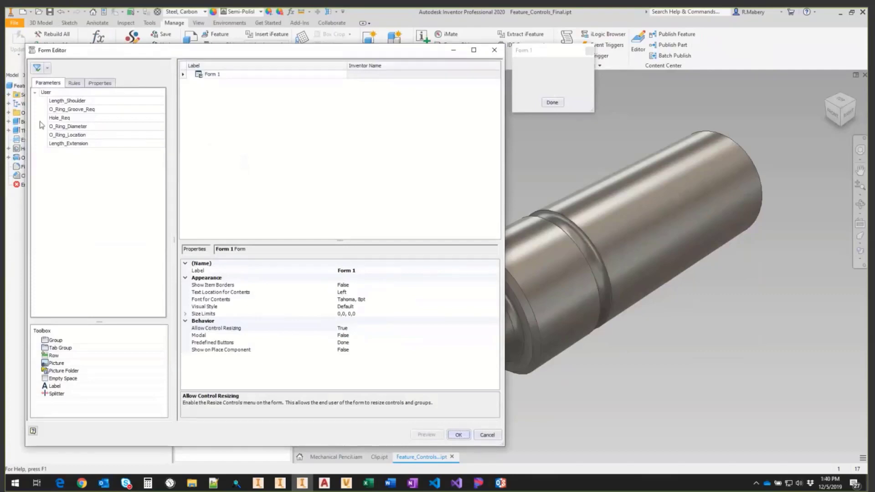
# Examine the parameter filter options, the available rules and the iProperties offered for the new form.
pyautogui.click(47, 70)
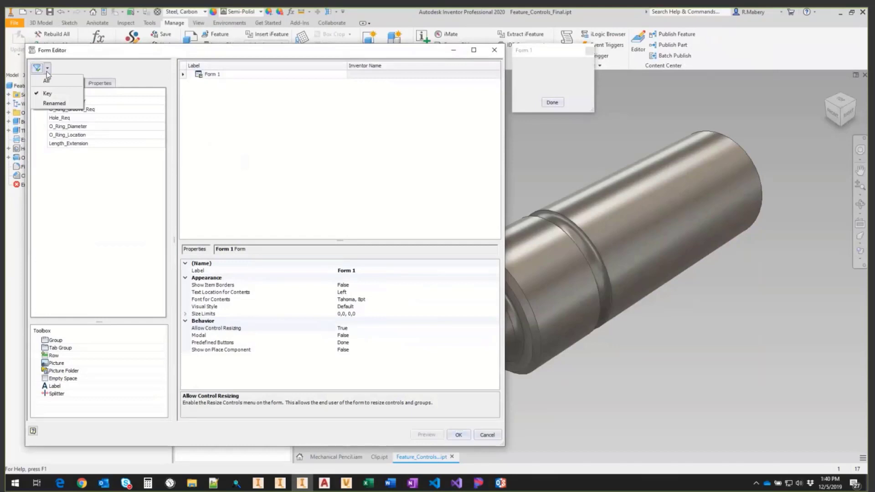
pyautogui.click(61, 71)
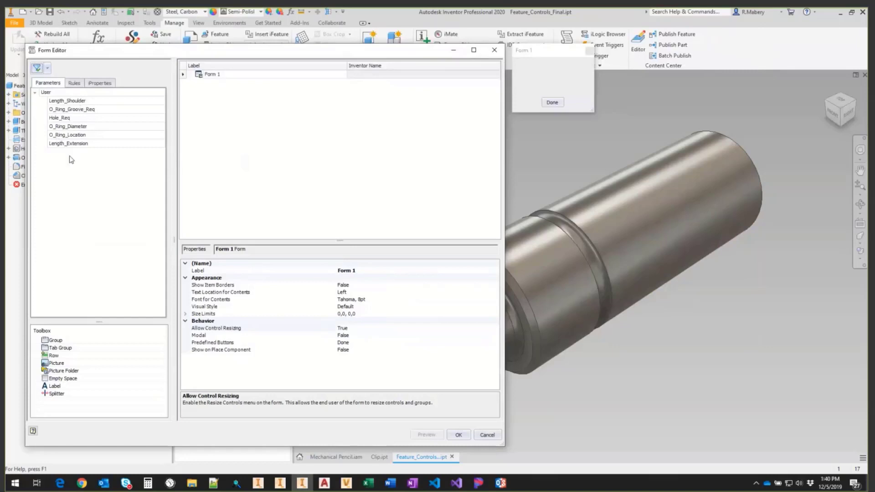
pyautogui.click(75, 83)
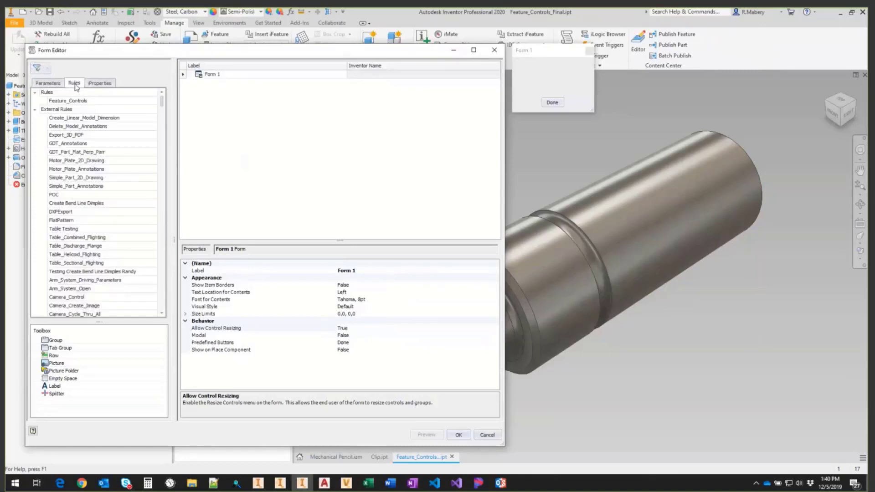
pyautogui.click(93, 84)
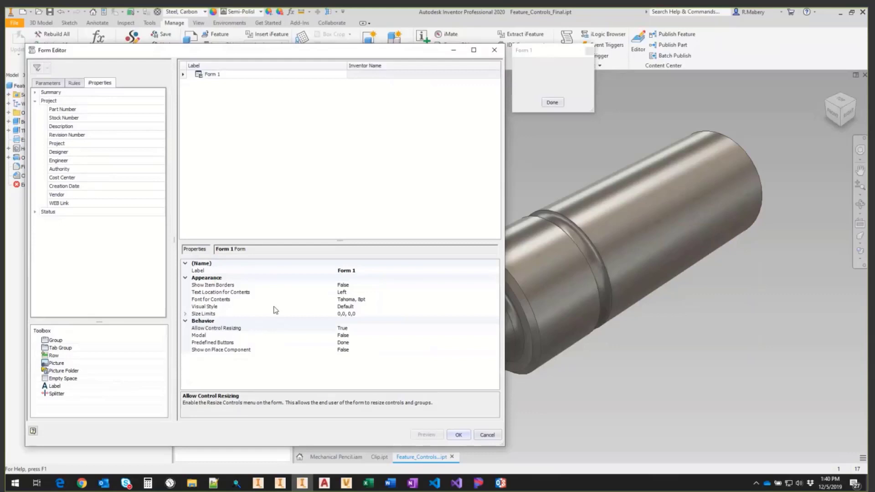
pyautogui.click(260, 140)
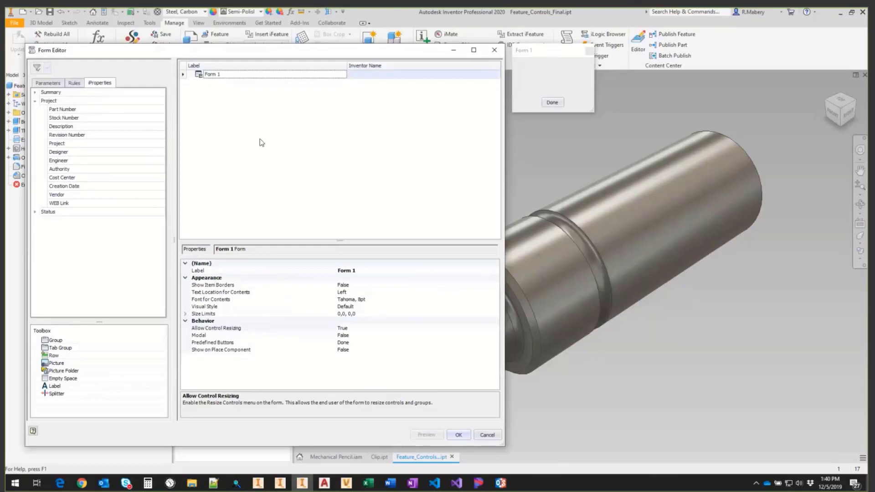
# Add the Length_Shoulder parameter to Form 1 and check its label, its Inventor name and the form preview.
pyautogui.click(53, 84)
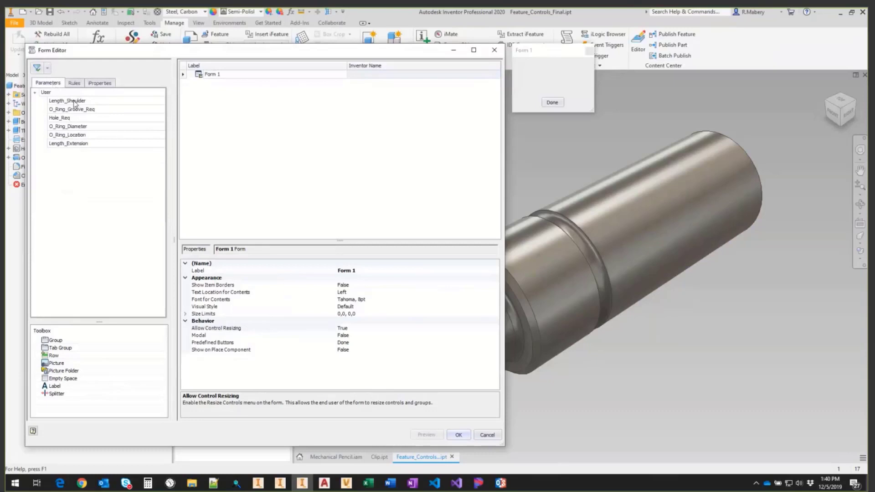
pyautogui.moveTo(73, 103); pyautogui.dragTo(238, 107)
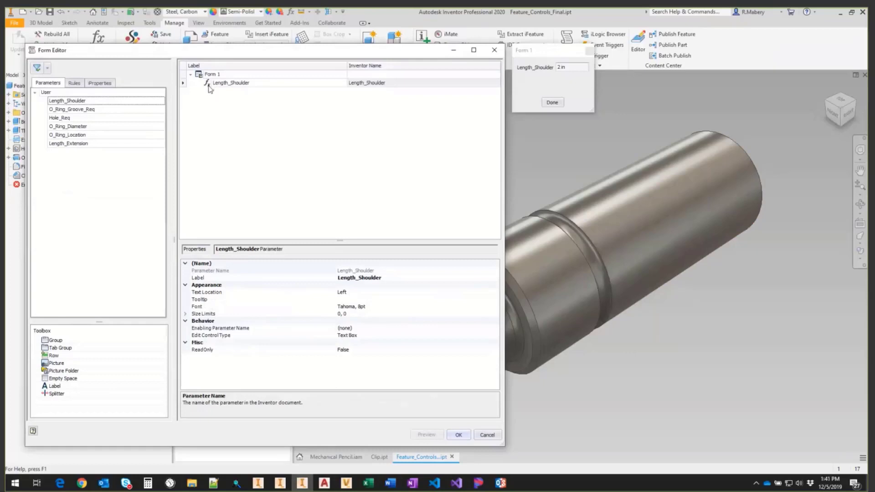
pyautogui.click(231, 85)
pyautogui.click(231, 85)
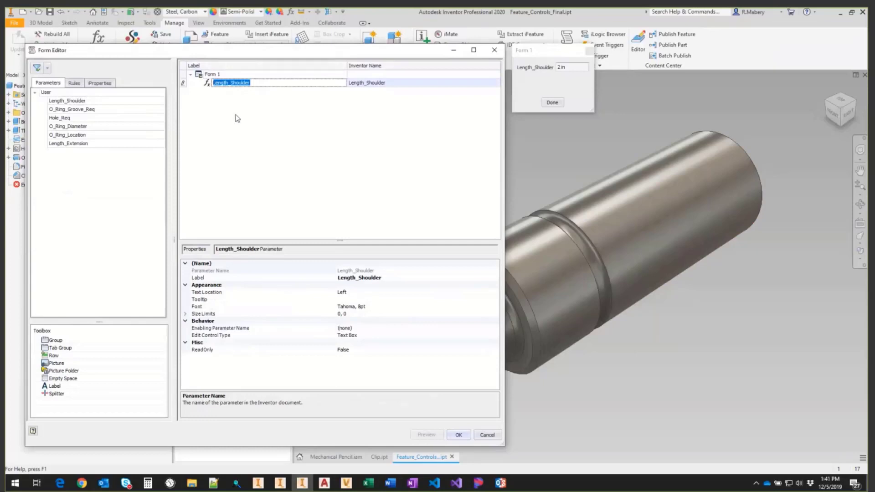
pyautogui.click(390, 84)
pyautogui.click(250, 84)
pyautogui.click(360, 87)
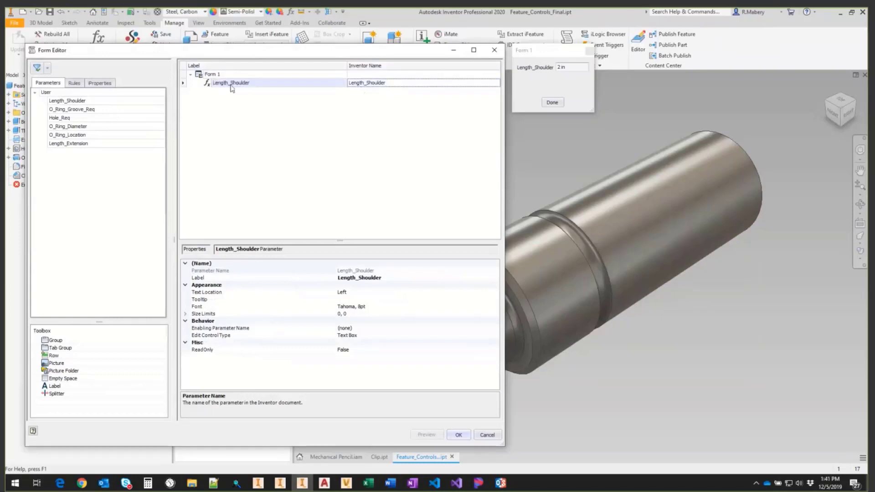
pyautogui.click(547, 52)
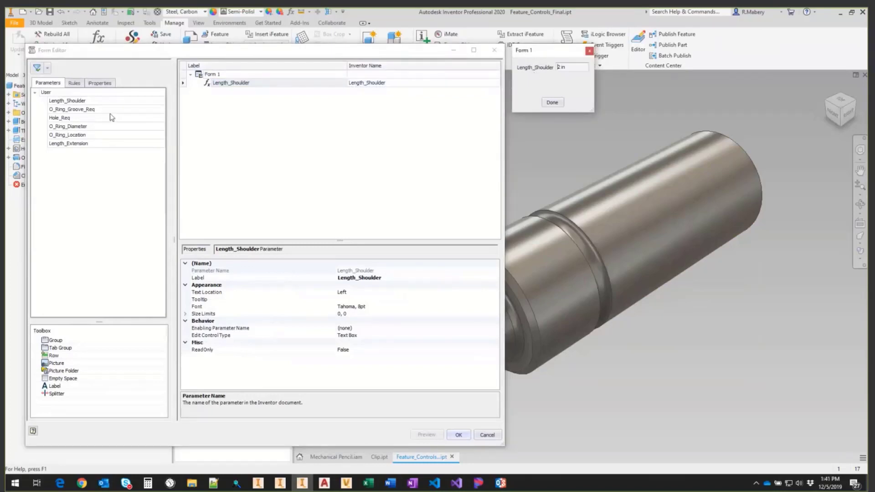
# Add O_Ring_Groove_Req, Hole_Req, O_Ring_Diameter, O_Ring_Location and Length_Extension to Form 1 below Length_Shoulder.
pyautogui.moveTo(80, 101); pyautogui.dragTo(197, 107)
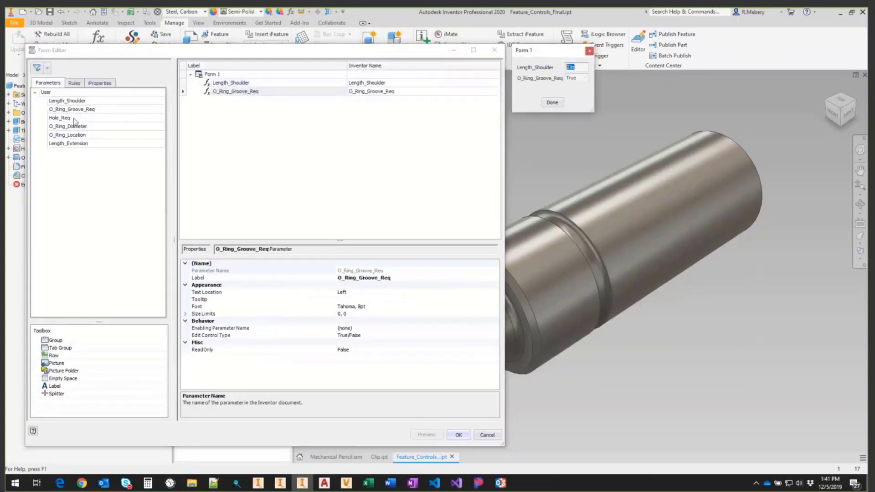
pyautogui.moveTo(74, 119); pyautogui.dragTo(229, 111)
pyautogui.moveTo(101, 126); pyautogui.dragTo(222, 120)
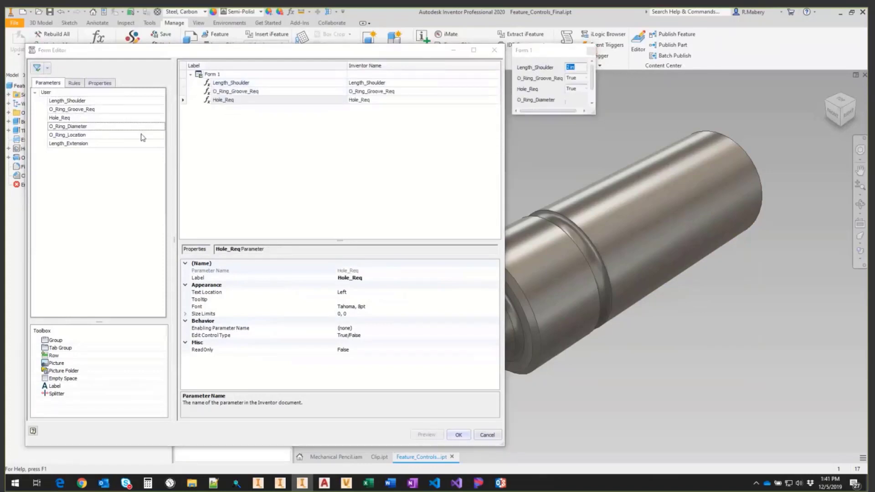
pyautogui.moveTo(94, 136); pyautogui.dragTo(245, 122)
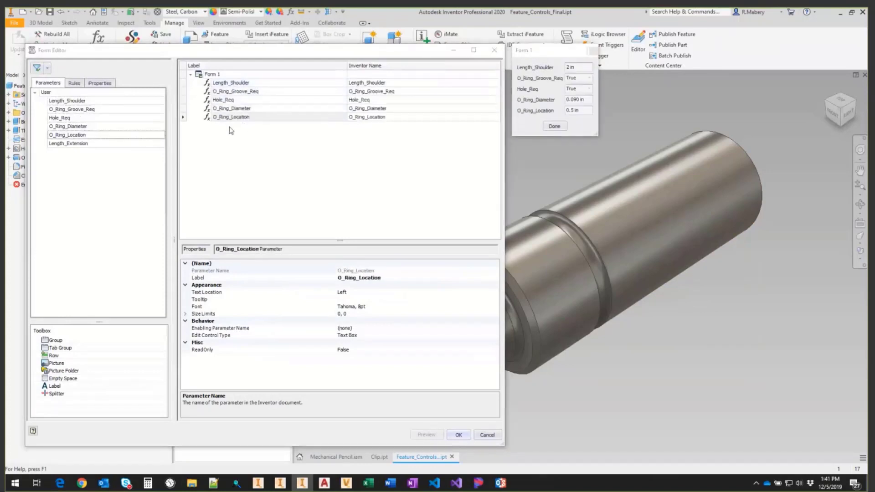
pyautogui.moveTo(106, 147); pyautogui.dragTo(312, 123)
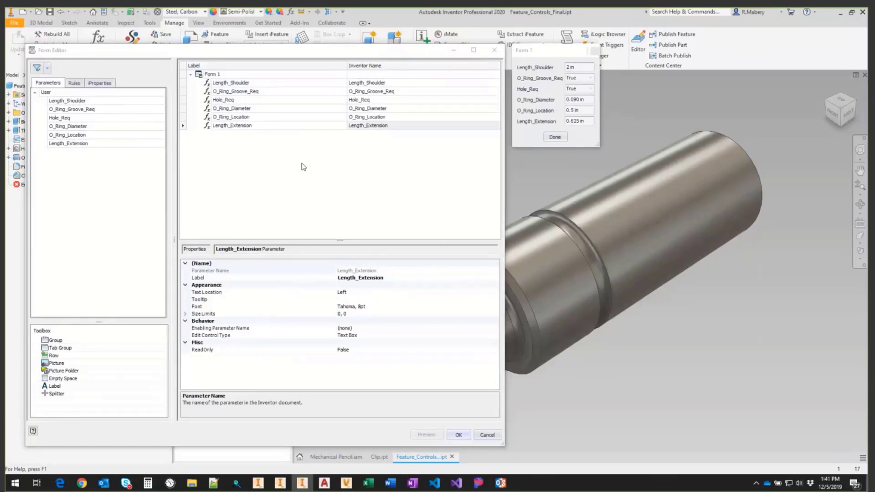
# Change the form label of the Length_Shoulder parameter to "Length Shoulder".
pyautogui.click(213, 84)
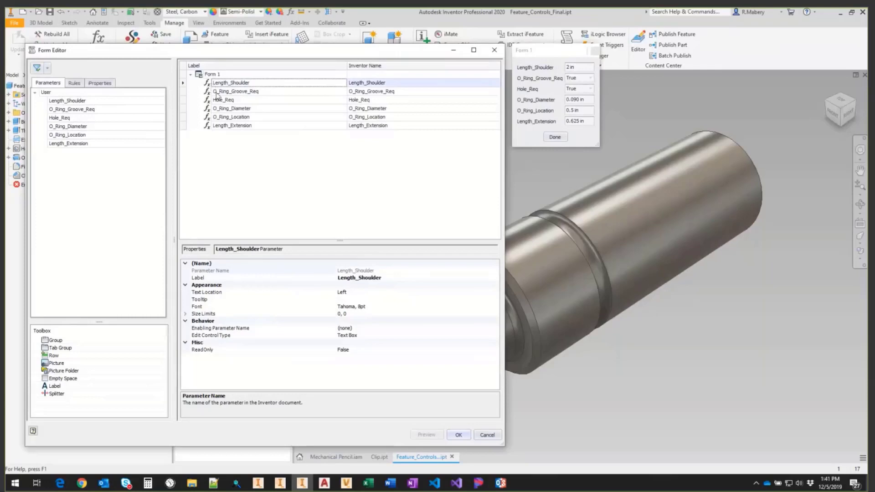
pyautogui.click(216, 93)
pyautogui.click(219, 83)
pyautogui.click(230, 82)
pyautogui.press('BackSpace')
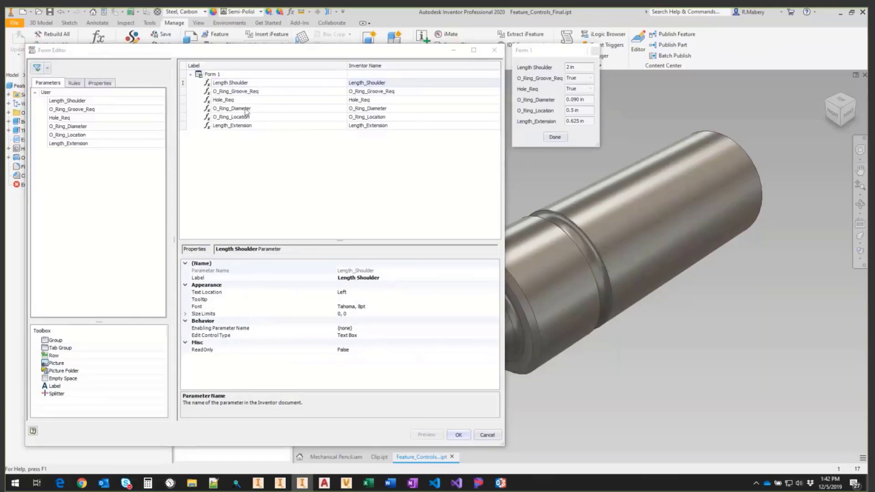
# Change the form label of the O_Ring_Groove_Req parameter to "O Ring Groove Req".
pyautogui.click(234, 91)
pyautogui.click(230, 93)
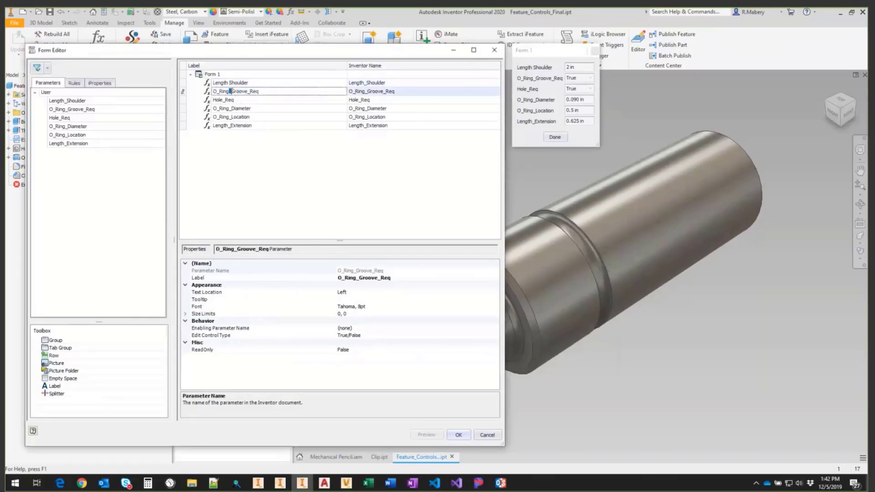
pyautogui.press('BackSpace')
pyautogui.click(246, 93)
pyautogui.press('BackSpace')
pyautogui.click(218, 92)
pyautogui.press('BackSpace')
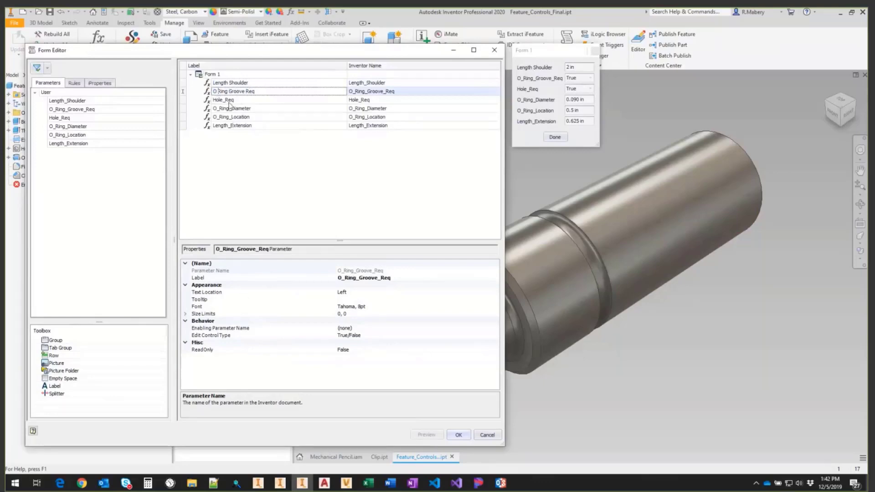
# Change the form label of the Hole_Req parameter to "Hole Req".
pyautogui.click(230, 100)
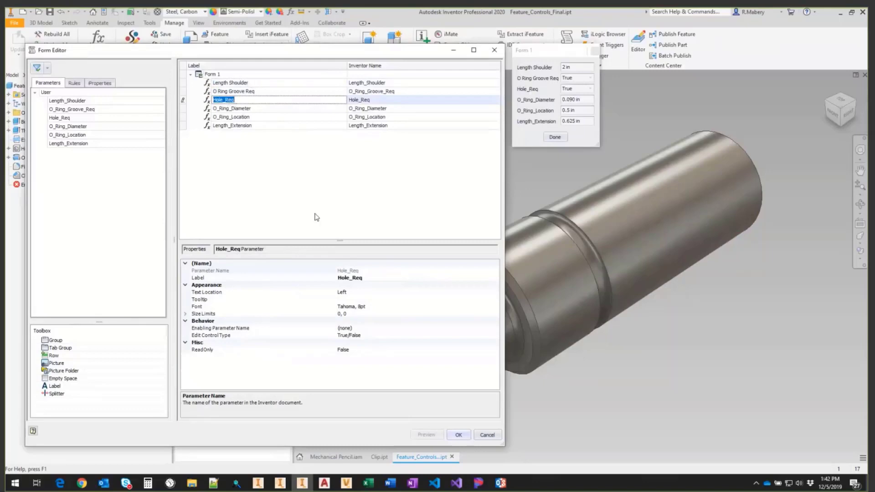
pyautogui.click(353, 279)
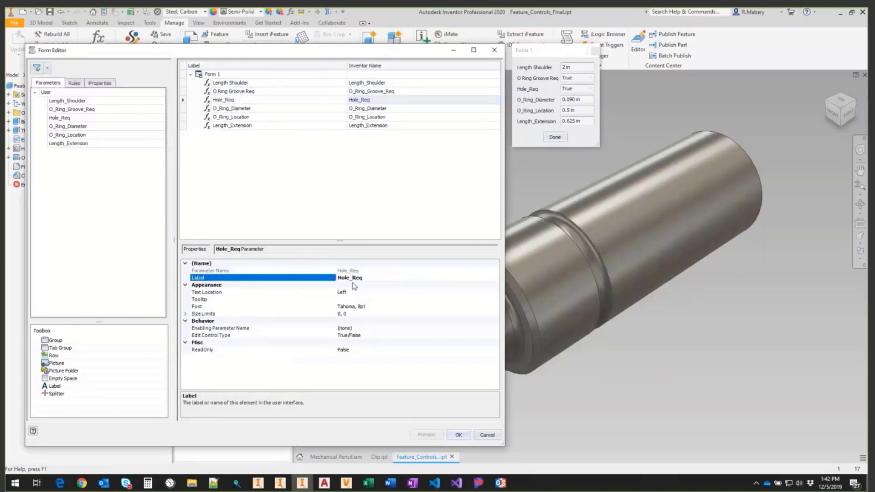
pyautogui.press('BackSpace')
pyautogui.press('Return')
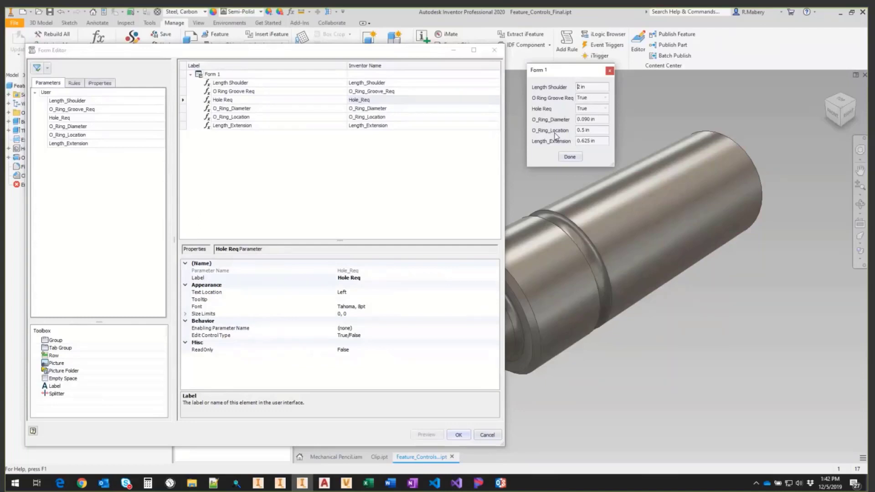
# Add three rows below the parameters in Form 1 and move Length Shoulder into Row 1.
pyautogui.click(55, 356)
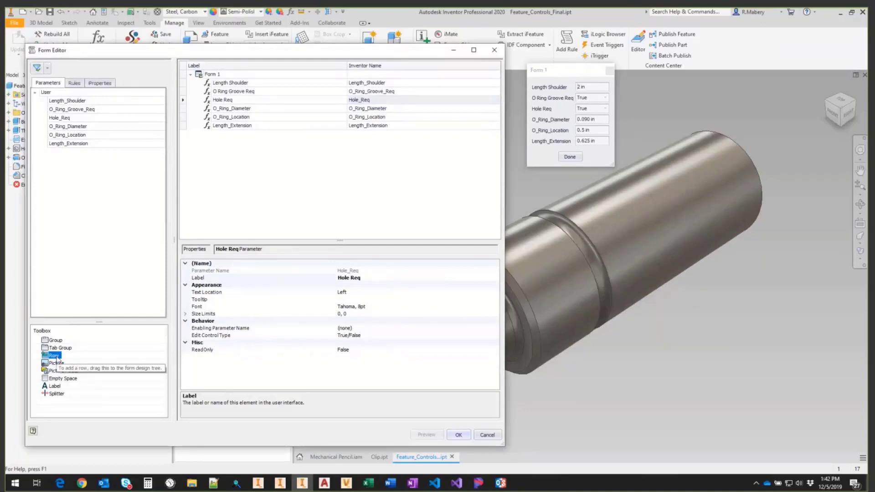
pyautogui.moveTo(56, 359); pyautogui.dragTo(224, 152)
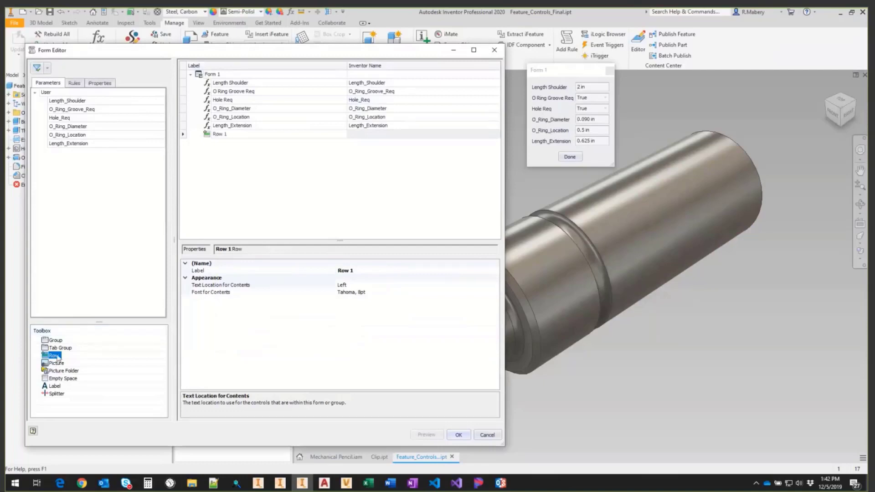
pyautogui.moveTo(54, 356); pyautogui.dragTo(218, 149)
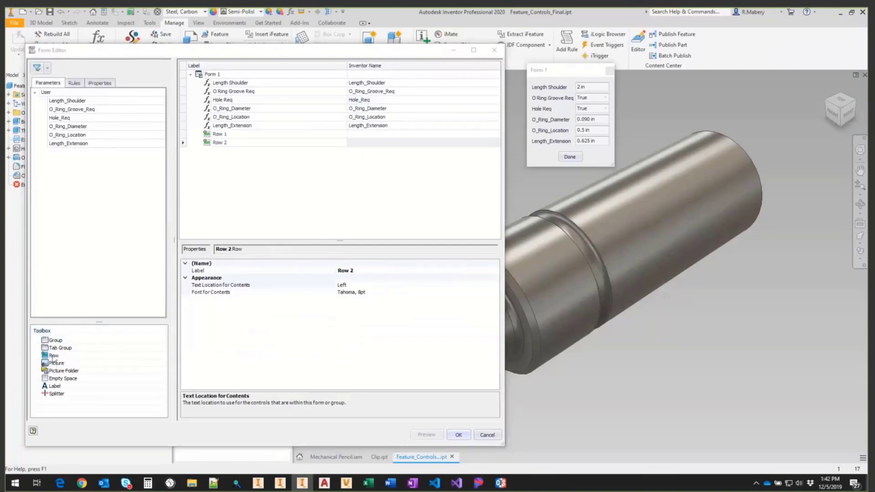
pyautogui.moveTo(54, 355); pyautogui.dragTo(218, 166)
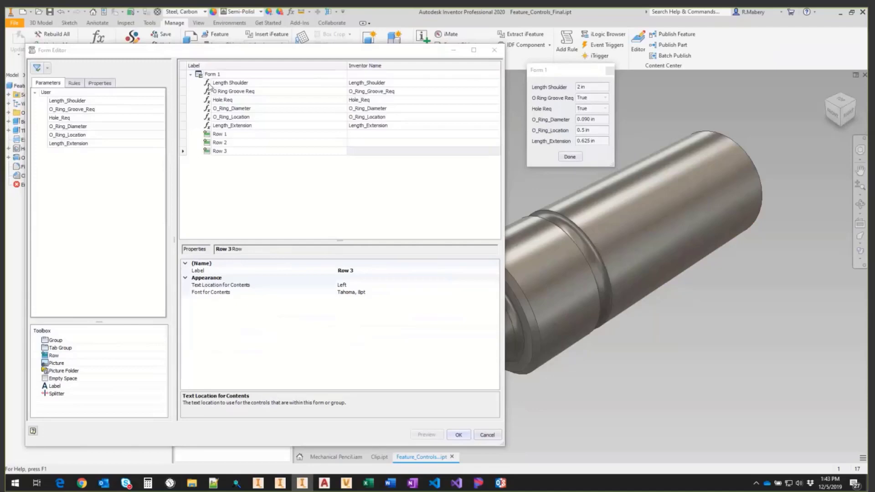
pyautogui.moveTo(210, 83); pyautogui.dragTo(216, 135)
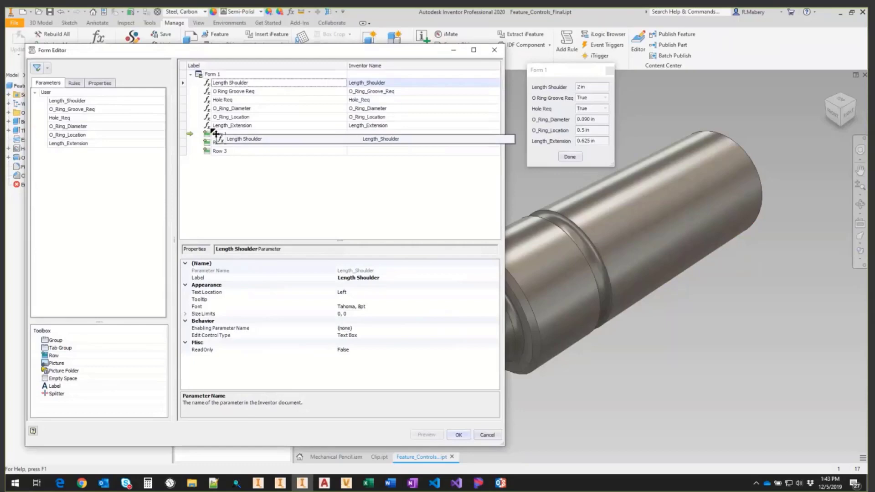
pyautogui.moveTo(215, 134); pyautogui.dragTo(215, 134)
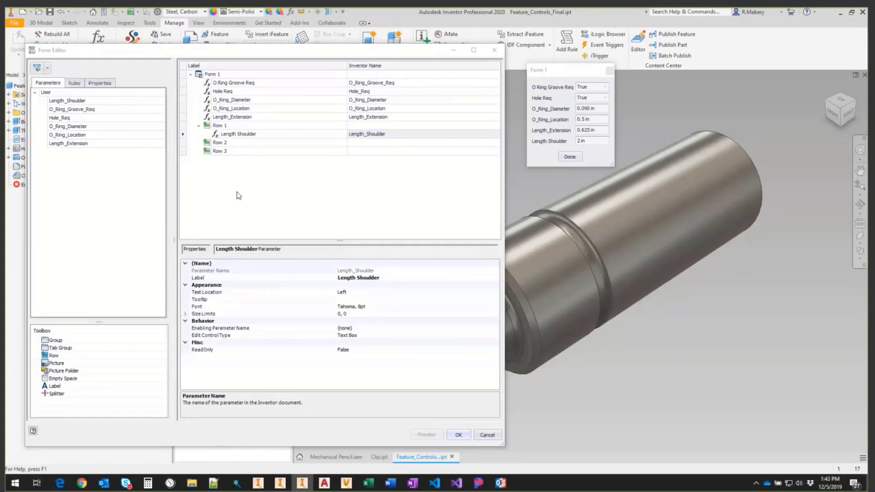
# Move Length_Extension into Row 1, O Ring Groove Req and Hole Req into Row 2, and O_Ring_Diameter and O_Ring_Location into Row 3.
pyautogui.moveTo(214, 117); pyautogui.dragTo(210, 129)
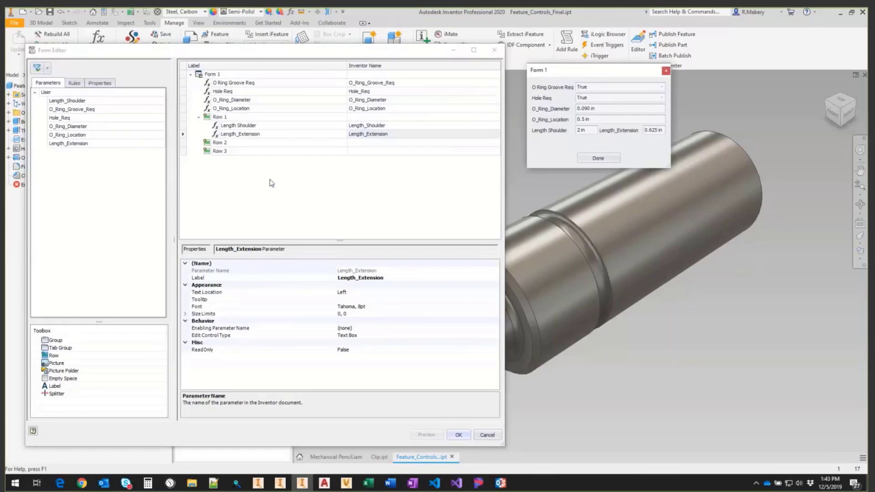
pyautogui.moveTo(229, 83); pyautogui.dragTo(248, 145)
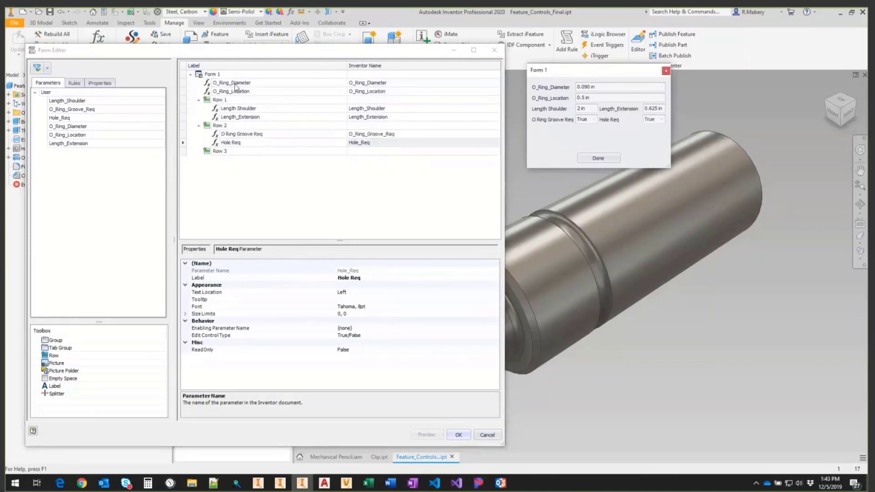
pyautogui.moveTo(234, 83); pyautogui.dragTo(228, 149)
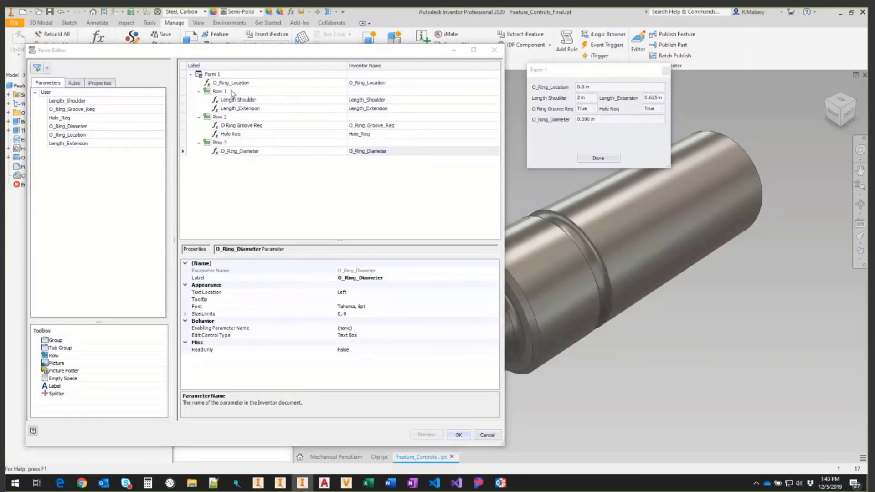
pyautogui.moveTo(232, 83); pyautogui.dragTo(226, 144)
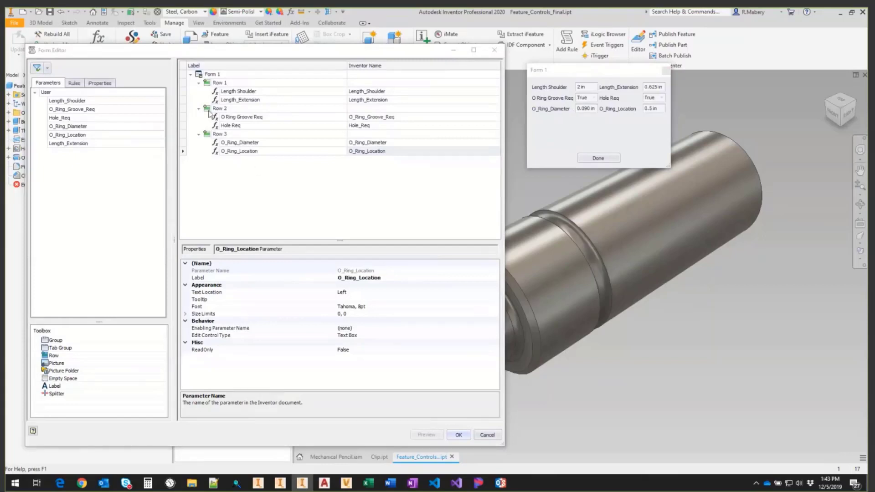
# Move Row 2 with its parameters below Row 3 in the form, and return it to its place between Row 1 and Row 3.
pyautogui.moveTo(208, 110); pyautogui.dragTo(209, 137)
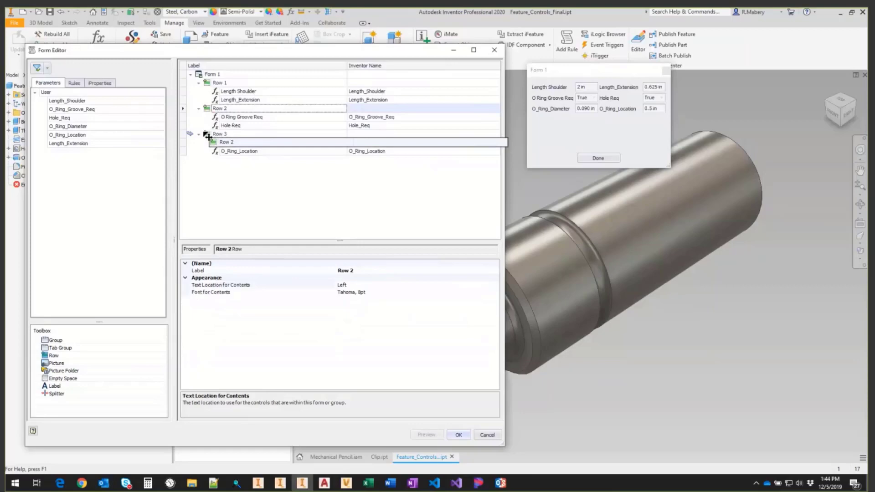
pyautogui.moveTo(208, 137); pyautogui.dragTo(208, 138)
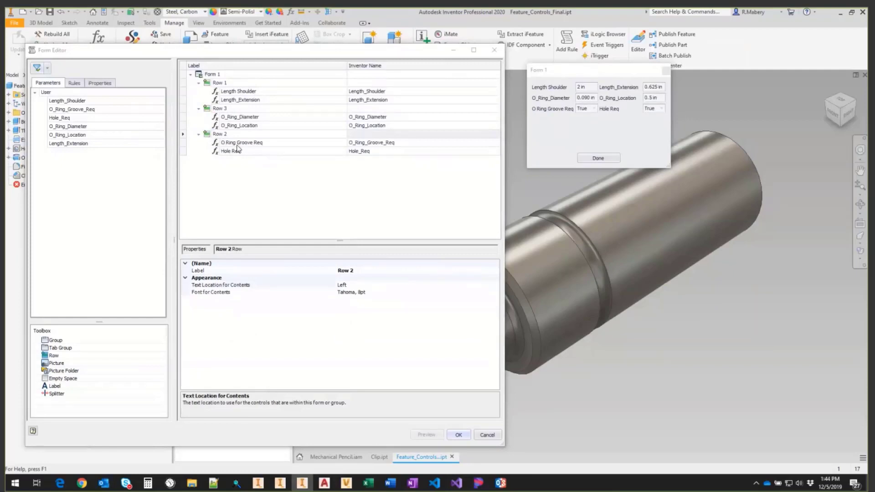
pyautogui.click(207, 134)
pyautogui.moveTo(207, 135); pyautogui.dragTo(207, 107)
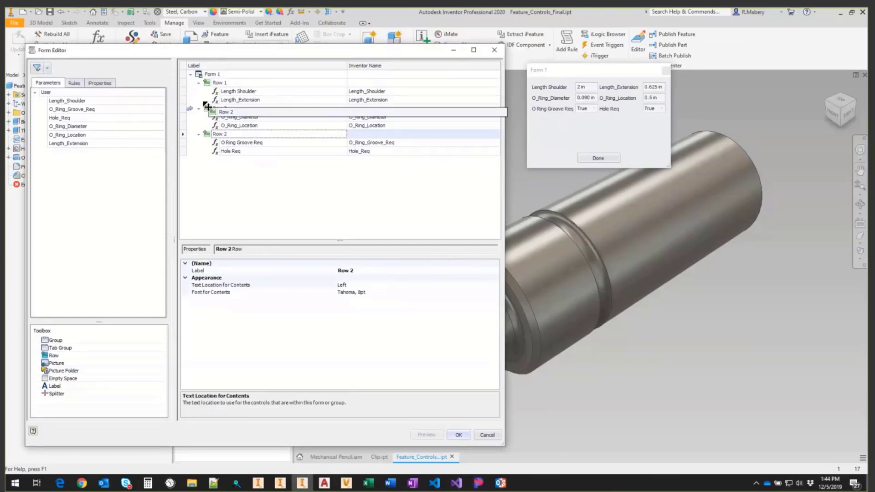
pyautogui.moveTo(208, 107); pyautogui.dragTo(207, 106)
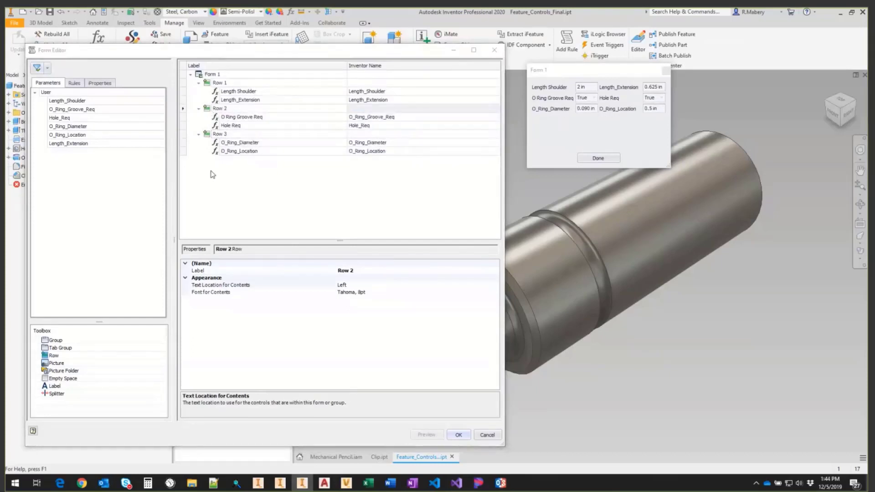
# Save the row layout, open Form 1 and place it clear of the part.
pyautogui.click(463, 436)
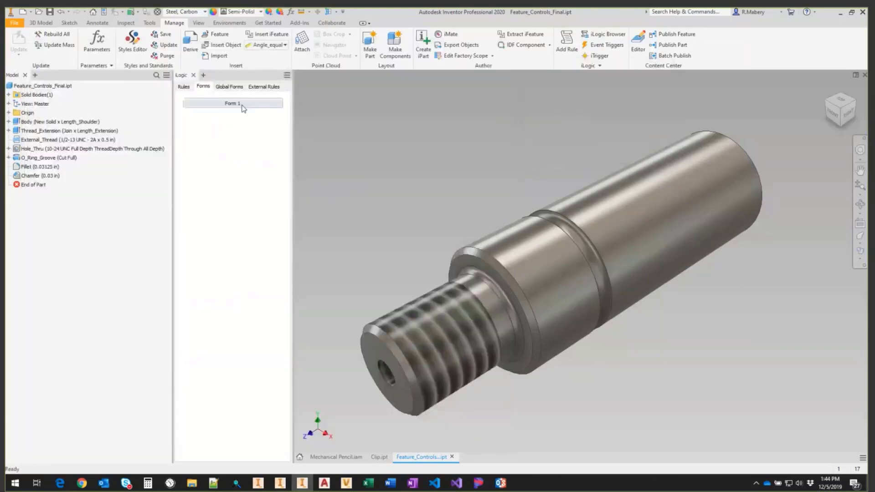
pyautogui.click(243, 104)
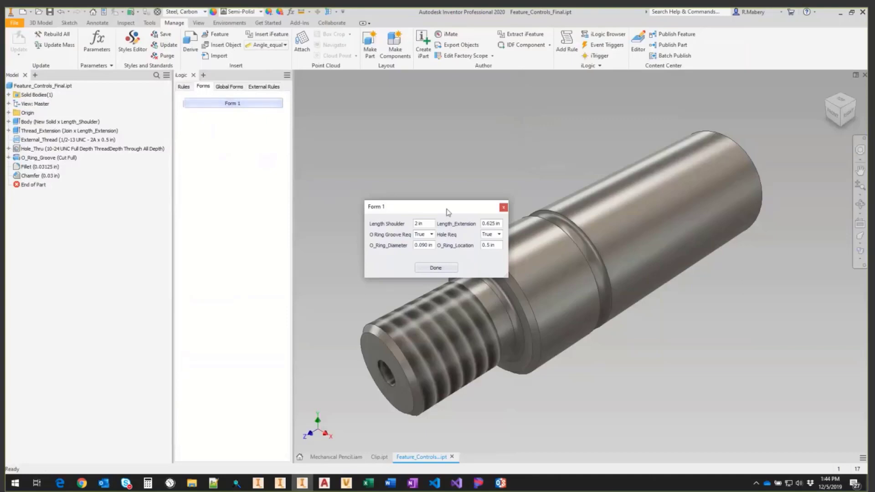
pyautogui.moveTo(447, 208); pyautogui.dragTo(400, 106)
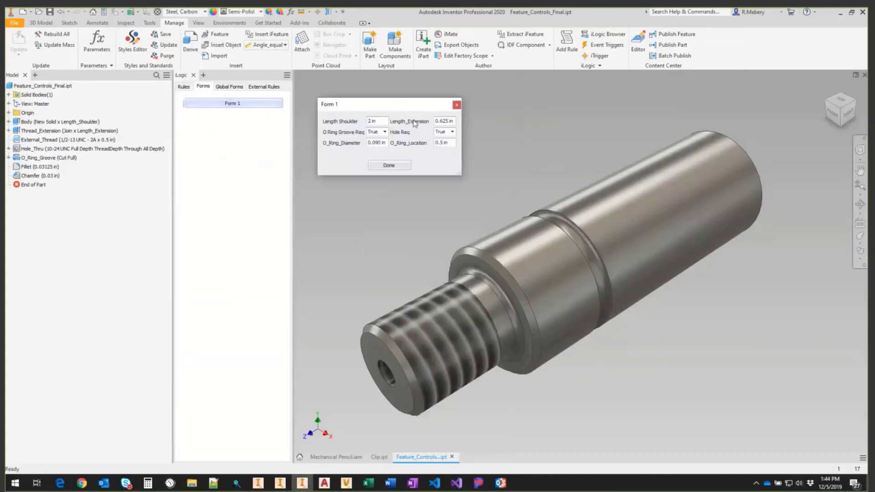
# Test the form by switching Hole Req and O Ring Groove Req to False and back to True.
pyautogui.click(453, 132)
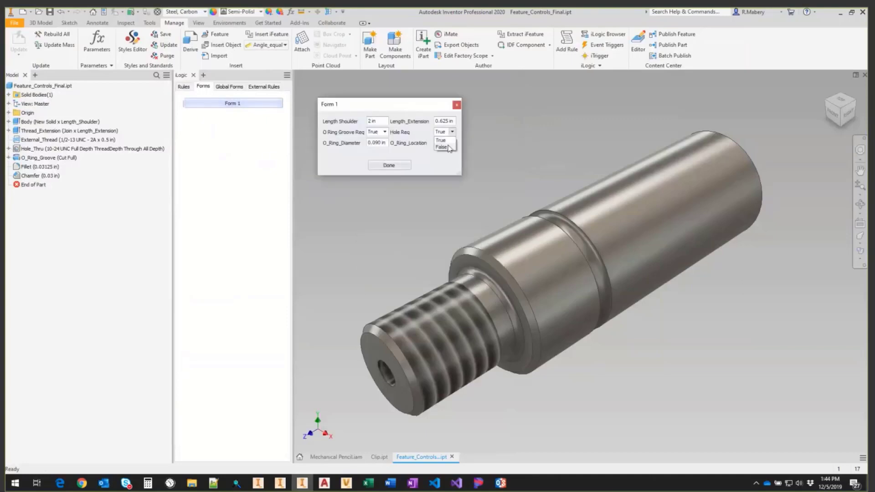
pyautogui.click(450, 147)
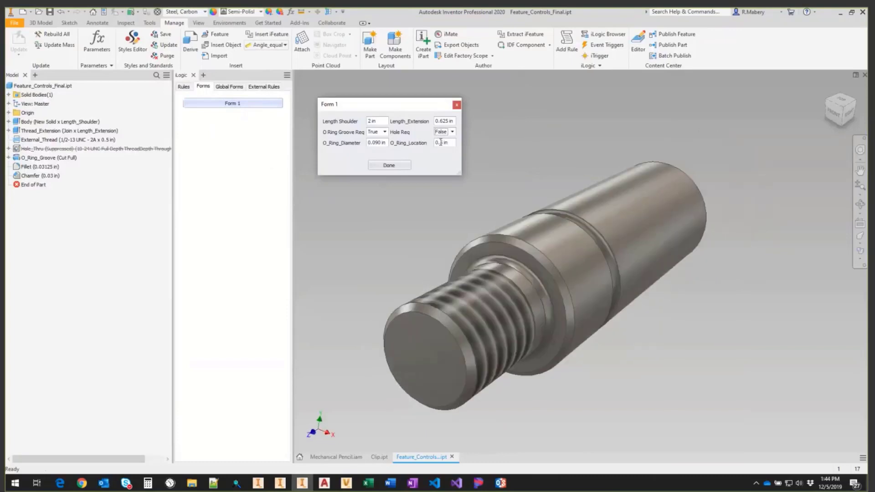
pyautogui.click(385, 131)
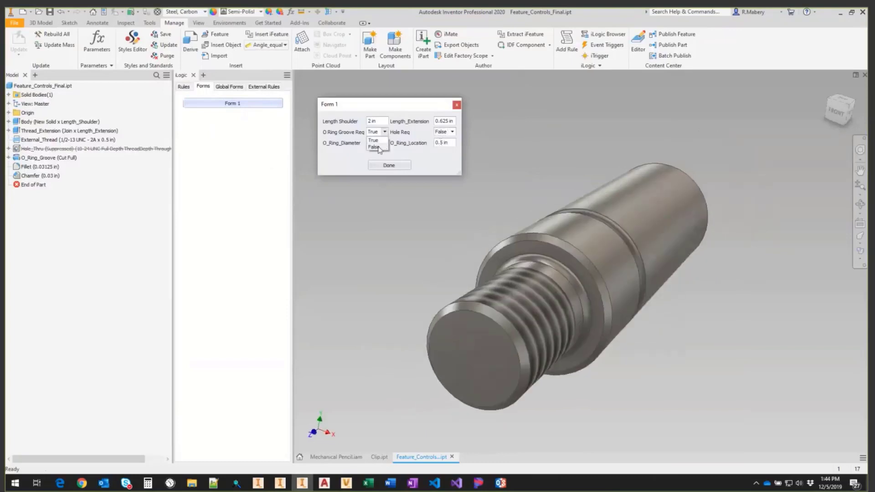
pyautogui.click(378, 147)
pyautogui.click(385, 132)
pyautogui.click(381, 141)
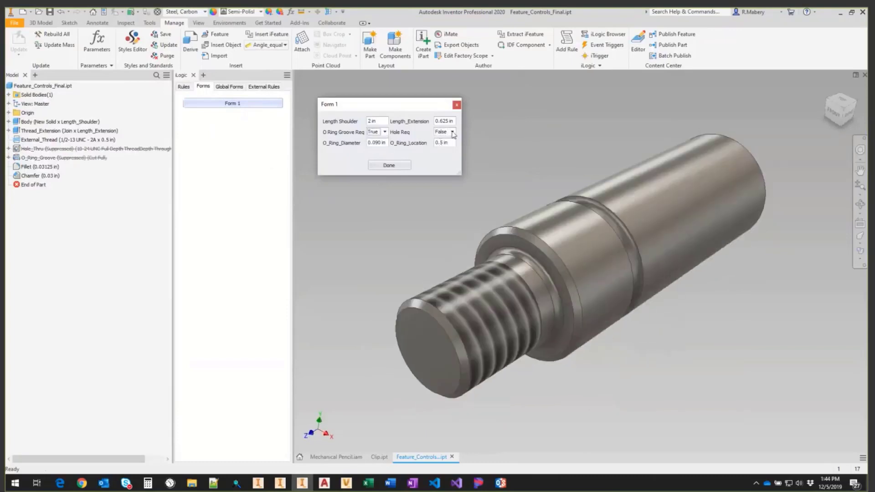
pyautogui.click(453, 132)
pyautogui.click(442, 141)
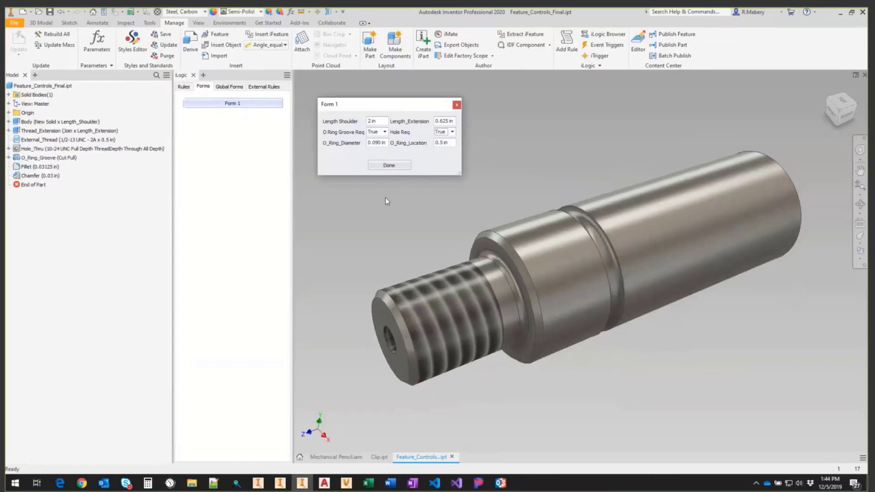
# Set Length Shoulder to 1.5 in through Form 1 and close the form.
pyautogui.doubleClick(380, 122)
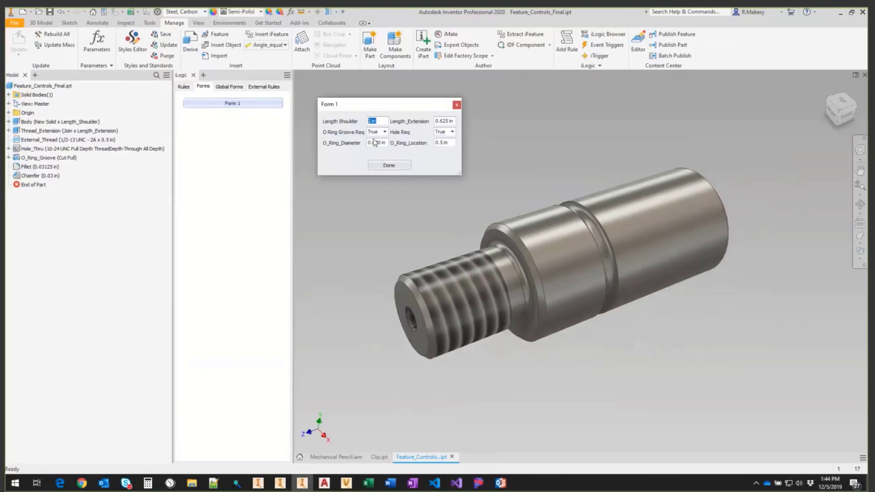
pyautogui.write('1.5 in')
pyautogui.click(389, 166)
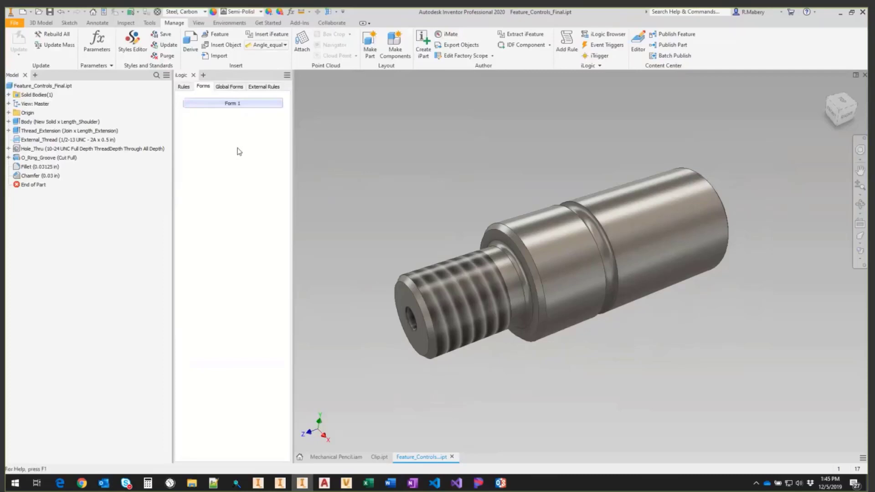
# Reopen Form 1 for editing and add two tab groups below the three rows.
pyautogui.rightClick(233, 107)
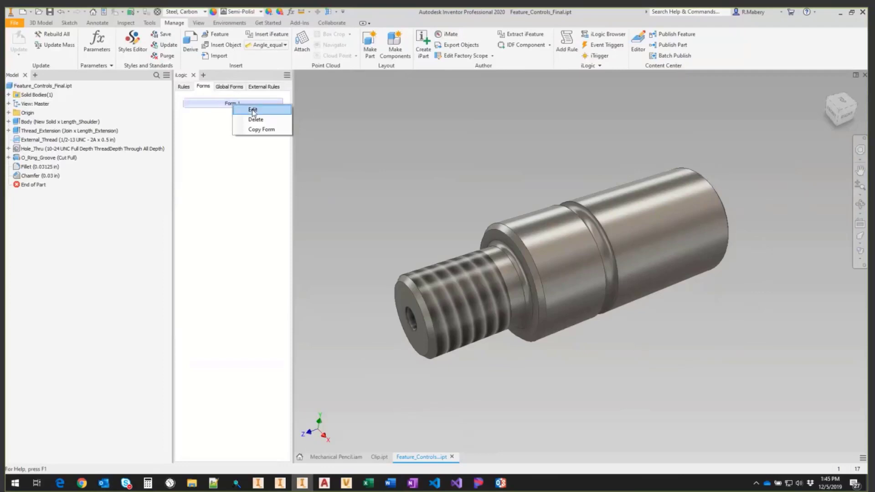
pyautogui.click(253, 111)
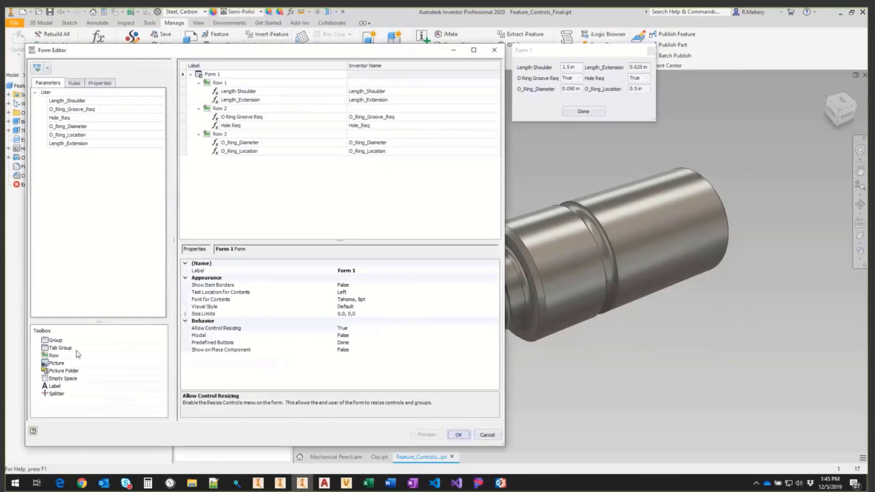
pyautogui.moveTo(66, 349); pyautogui.dragTo(218, 232)
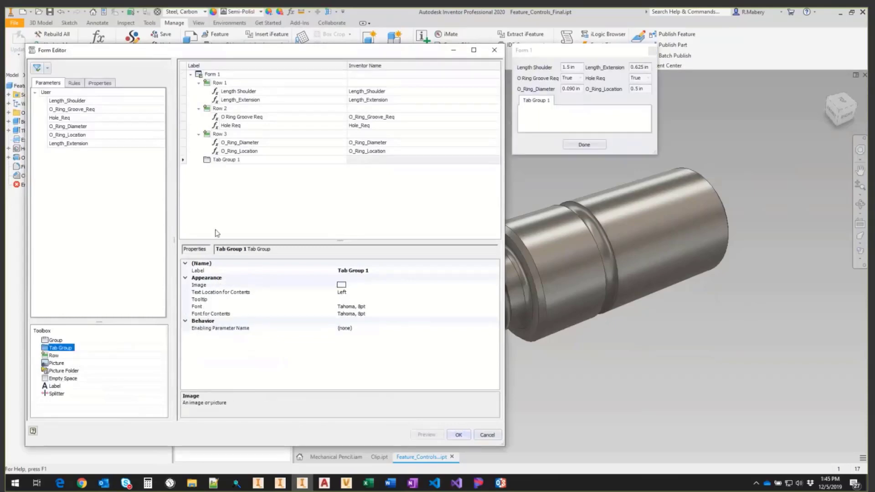
pyautogui.moveTo(69, 344); pyautogui.dragTo(223, 186)
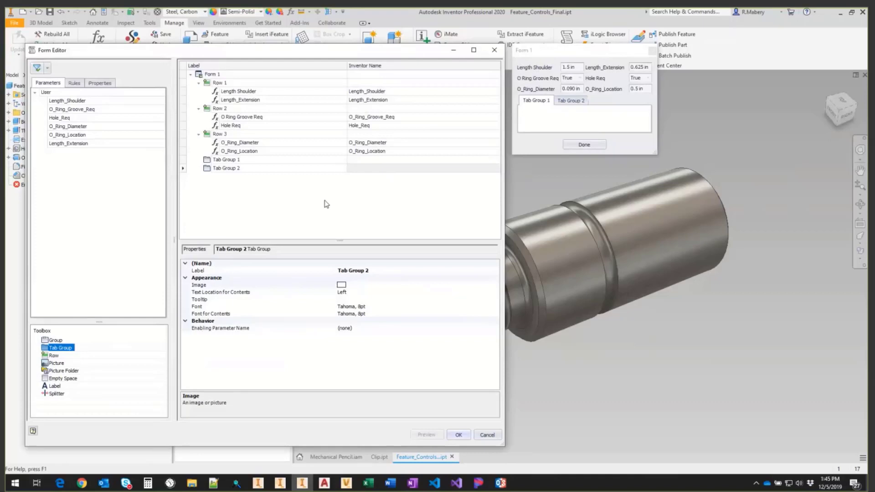
# Move Row 1, Row 2 and Row 3 in order into Tab Group 1 and check both tabs in the form preview.
pyautogui.moveTo(209, 87); pyautogui.dragTo(209, 162)
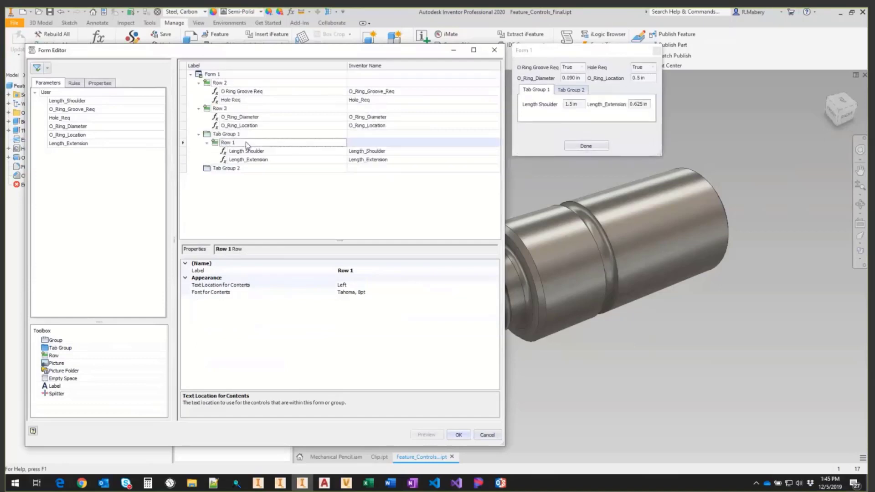
pyautogui.moveTo(209, 83); pyautogui.dragTo(207, 134)
pyautogui.moveTo(207, 83); pyautogui.dragTo(208, 109)
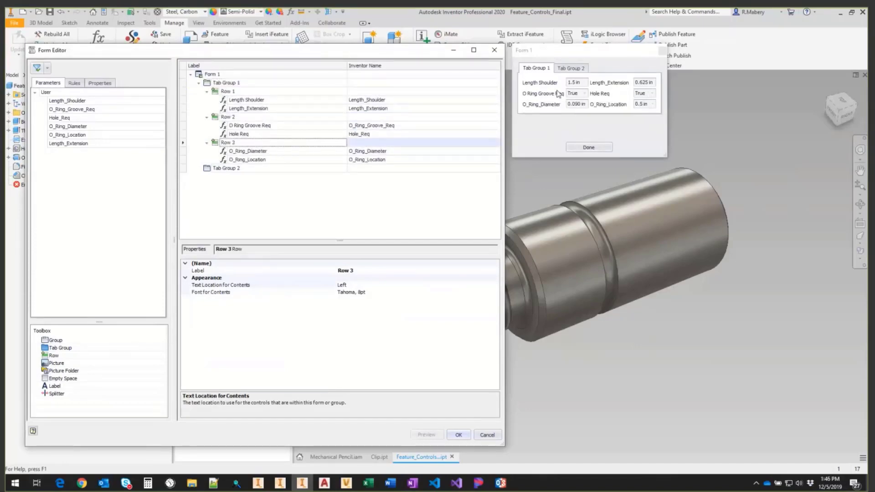
pyautogui.click(570, 69)
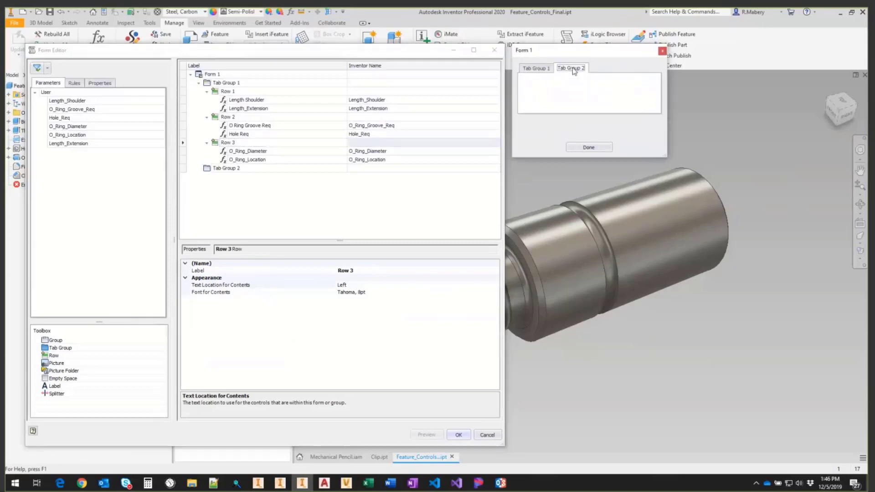
pyautogui.click(544, 70)
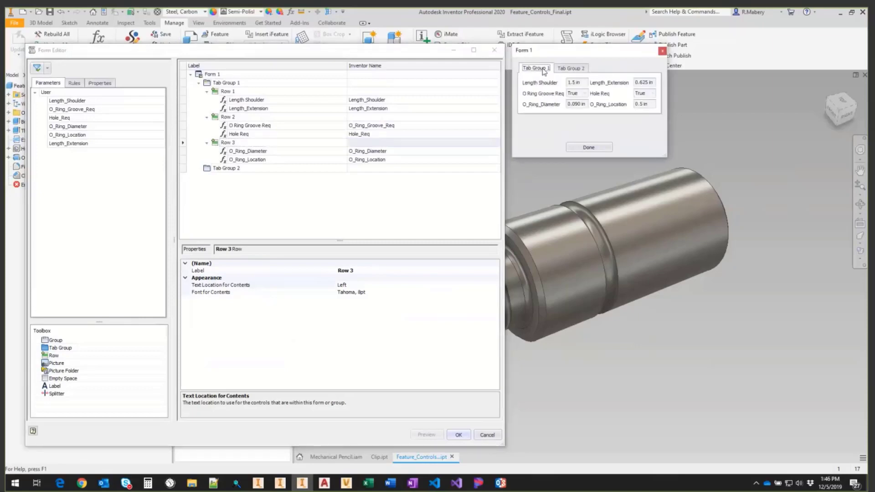
# Add the Part Number, Description and Designer iProperties to Tab Group 2 and check both tabs in the preview.
pyautogui.click(104, 83)
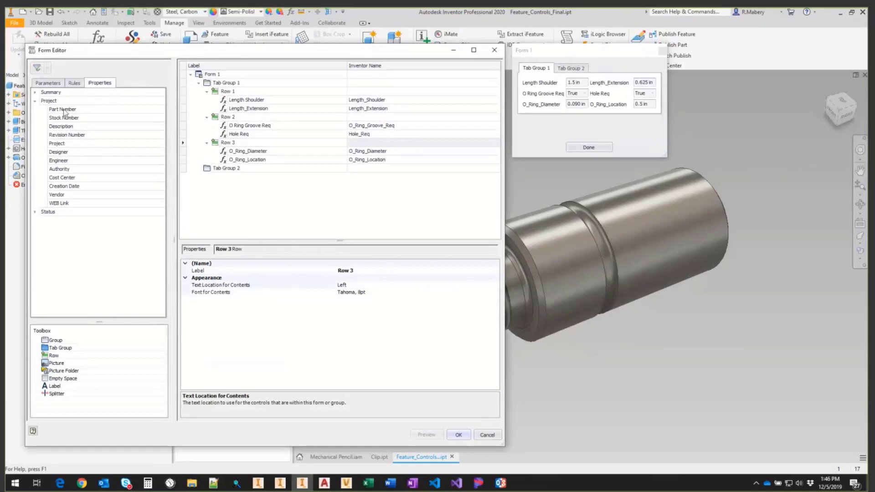
pyautogui.moveTo(71, 111); pyautogui.dragTo(221, 167)
pyautogui.click(73, 127)
pyautogui.moveTo(64, 152); pyautogui.dragTo(220, 170)
pyautogui.click(574, 68)
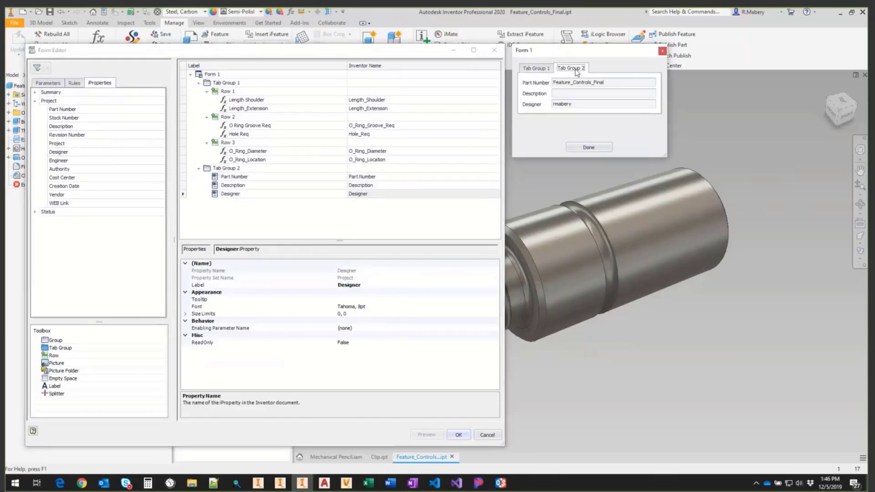
pyautogui.click(543, 70)
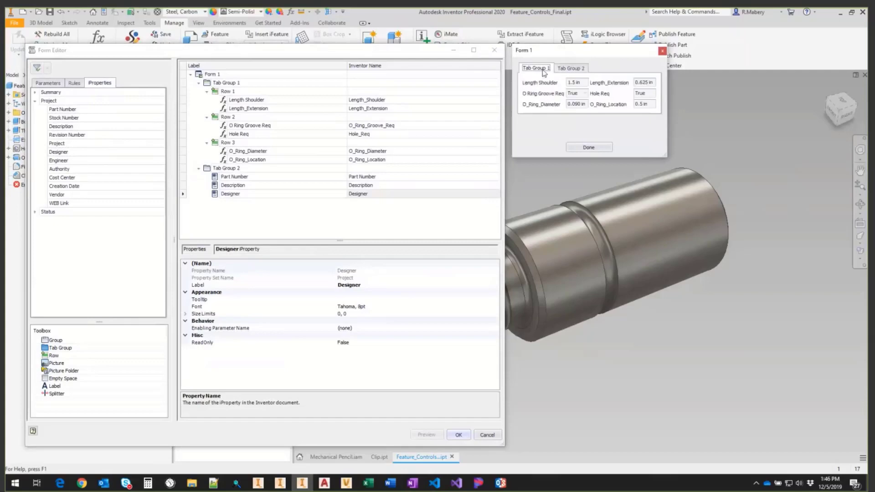
# Change the label of Tab Group 1 to "Parameters".
pyautogui.doubleClick(244, 82)
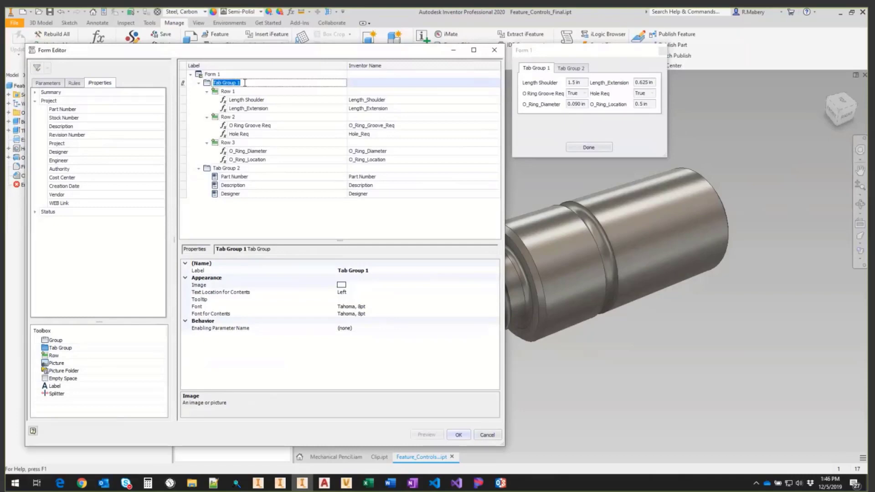
pyautogui.click(220, 273)
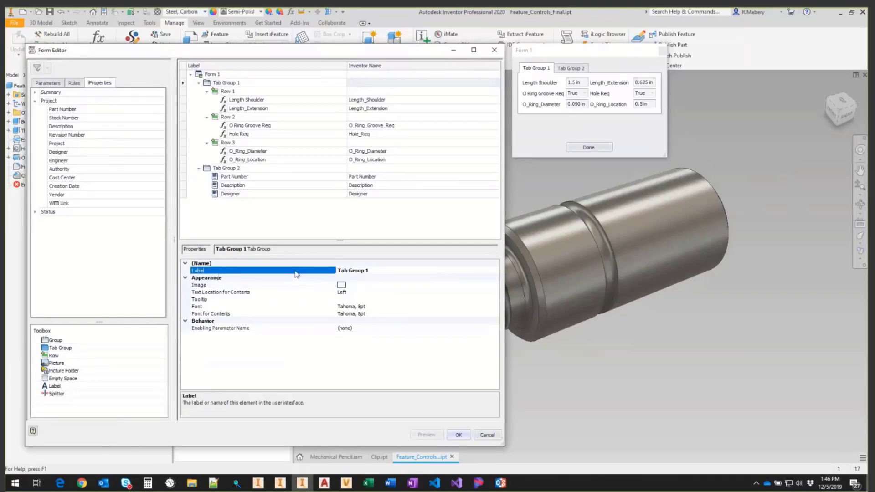
pyautogui.write('Parameters')
pyautogui.press('Return')
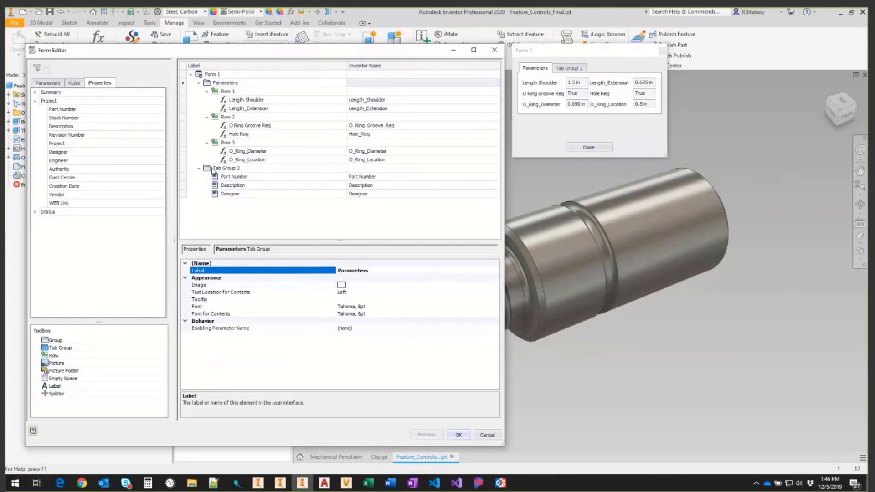
# Change the label of Tab Group 2 to "iProperties".
pyautogui.click(224, 168)
pyautogui.click(318, 271)
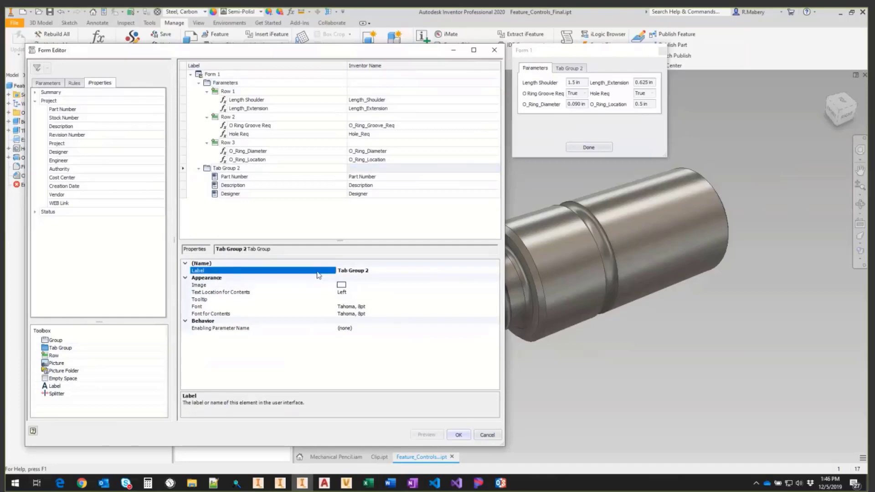
pyautogui.write('iProperties')
pyautogui.press('Return')
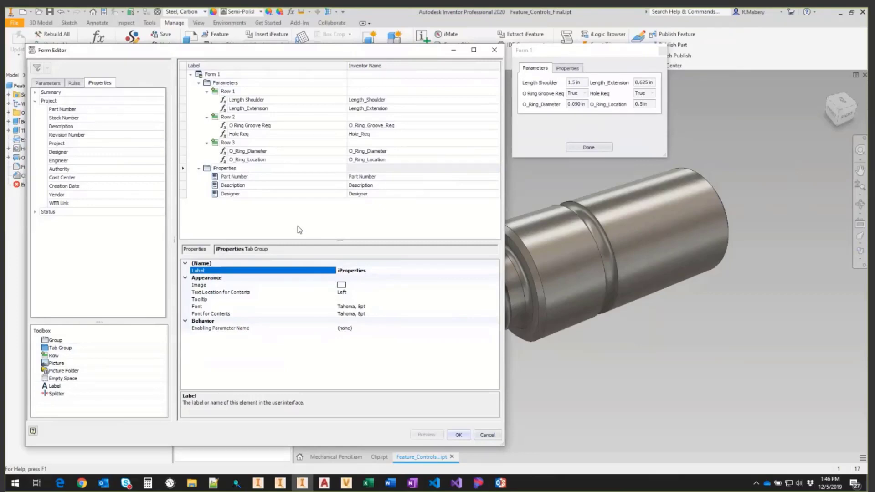
# Try Slider as the edit control type for Length Shoulder and expand its minimum, maximum and step size properties.
pyautogui.click(226, 103)
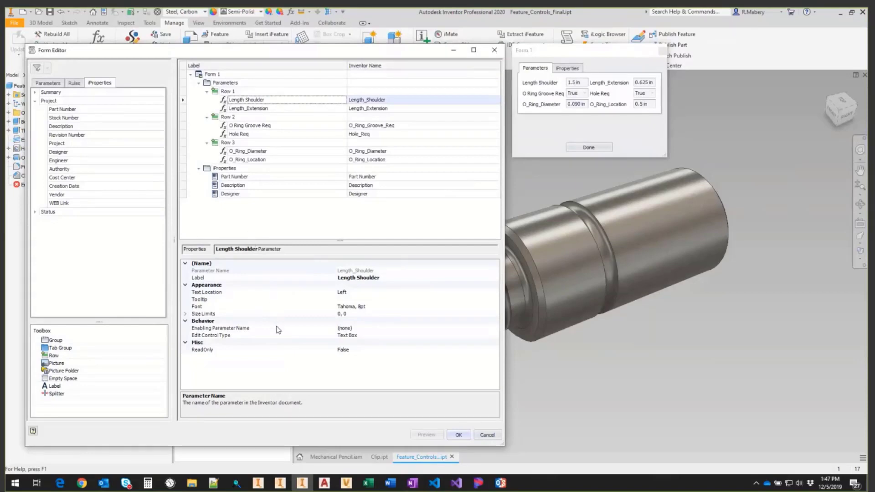
pyautogui.click(297, 336)
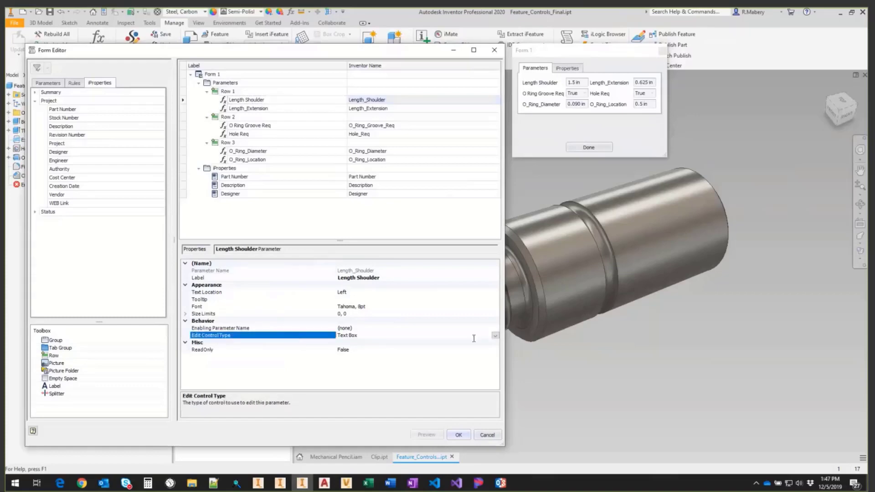
pyautogui.click(495, 335)
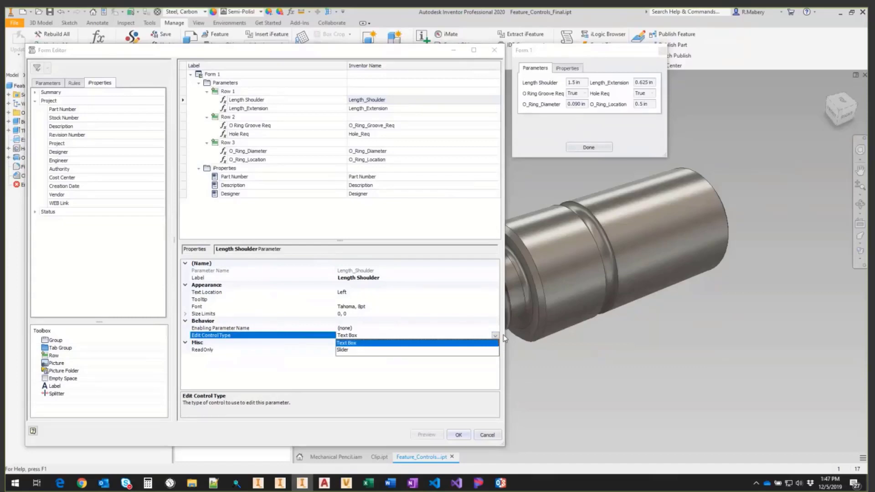
pyautogui.click(351, 351)
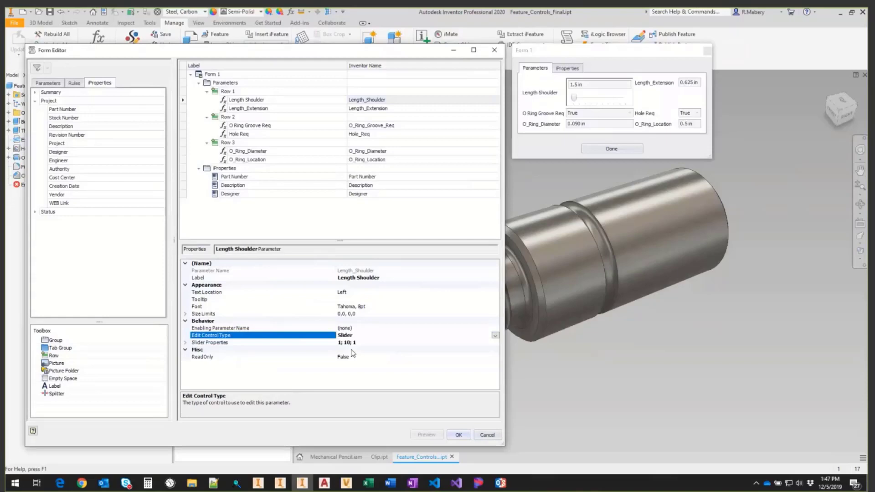
pyautogui.click(185, 342)
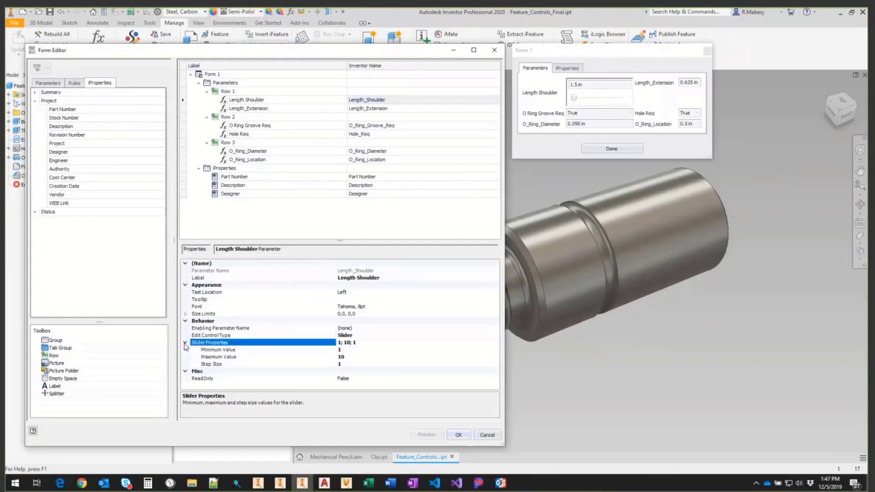
pyautogui.click(293, 351)
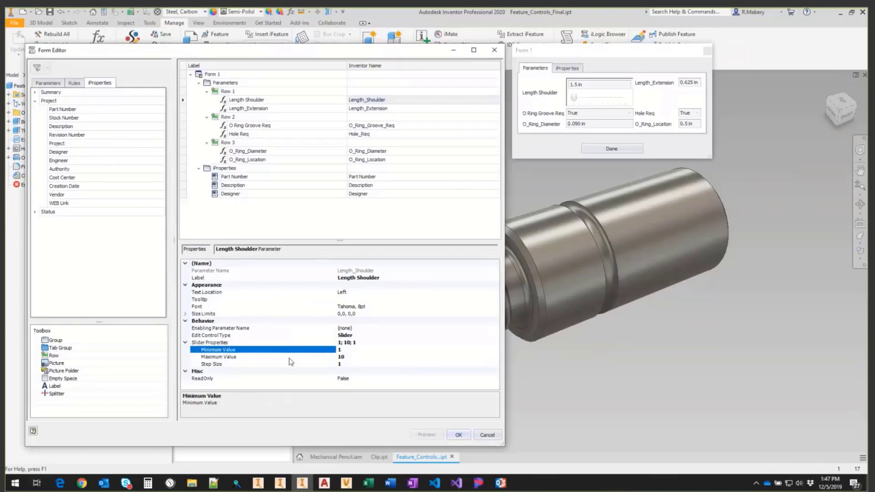
# Set the edit control type of Length Shoulder back to Text Box.
pyautogui.click(369, 336)
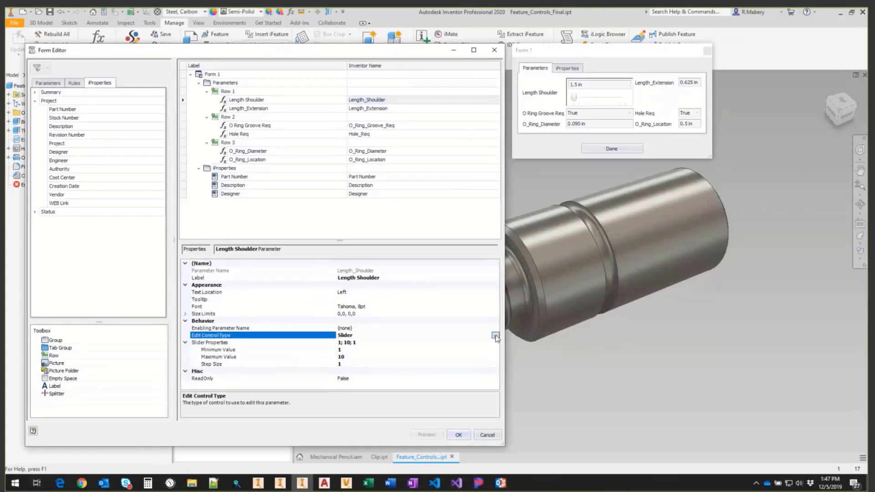
pyautogui.click(370, 335)
pyautogui.click(396, 343)
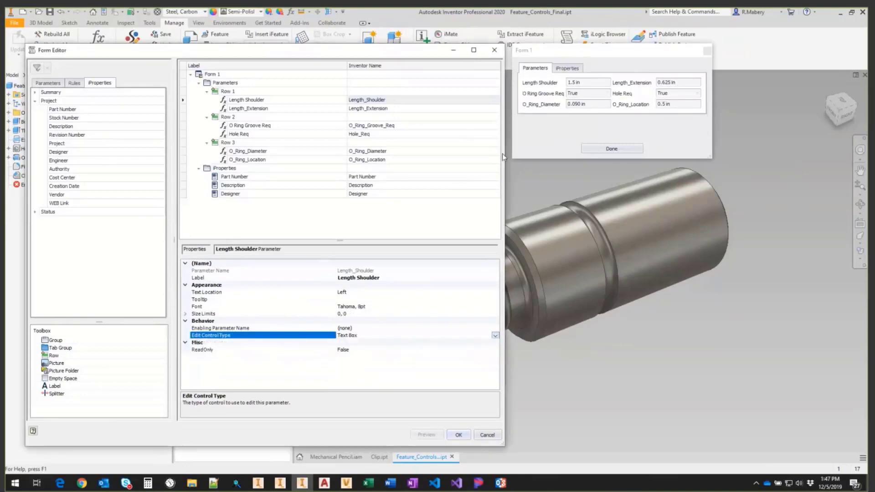
# Set the edit control type of O Ring Groove Req and Hole Req to Check Box and accept the form changes.
pyautogui.click(243, 126)
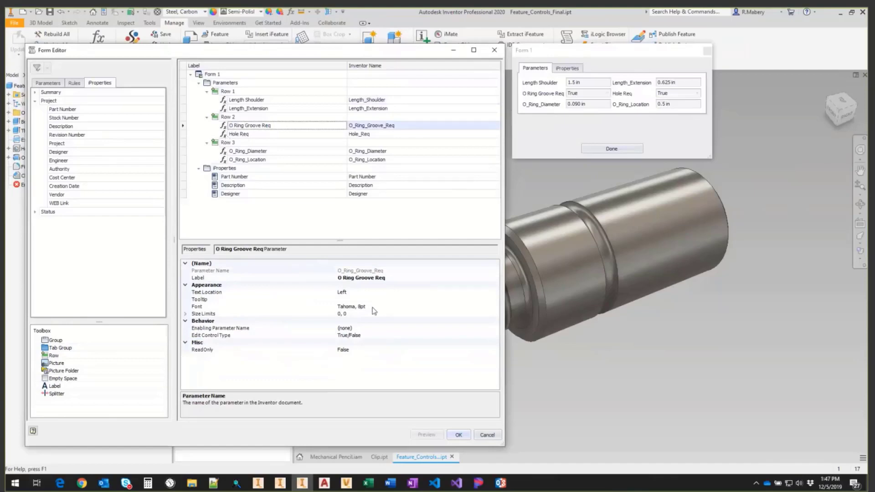
pyautogui.click(310, 336)
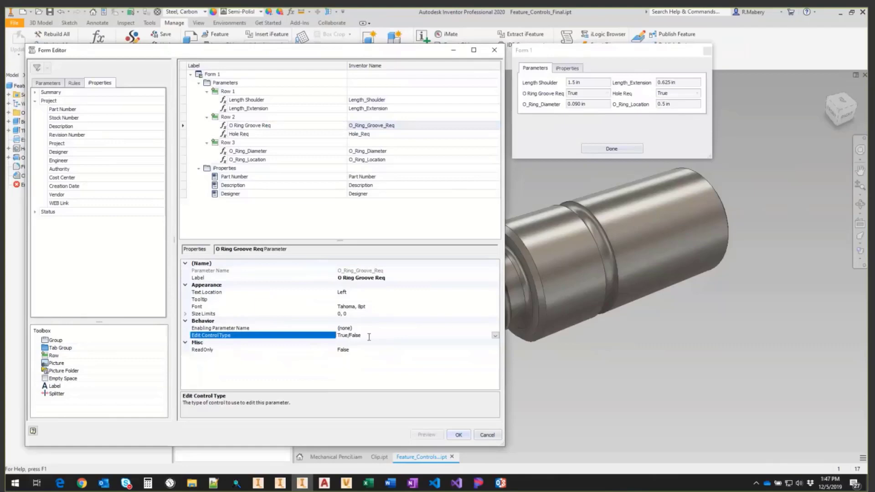
pyautogui.click(496, 336)
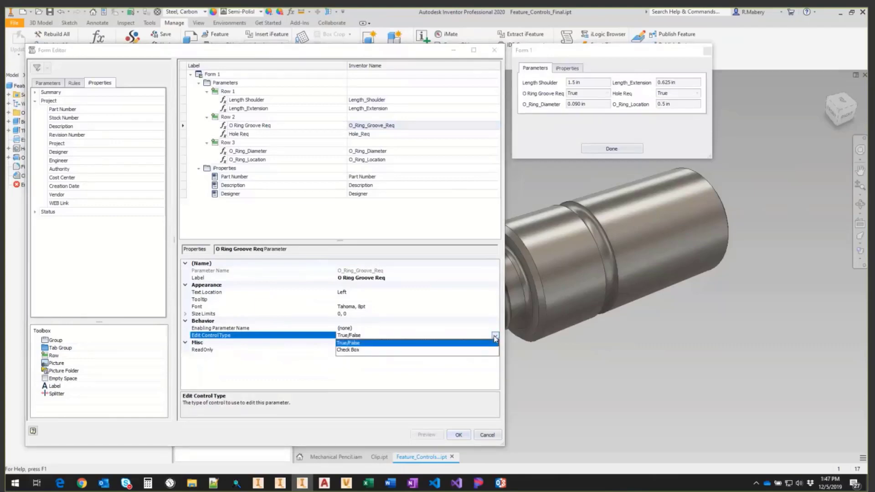
pyautogui.click(374, 350)
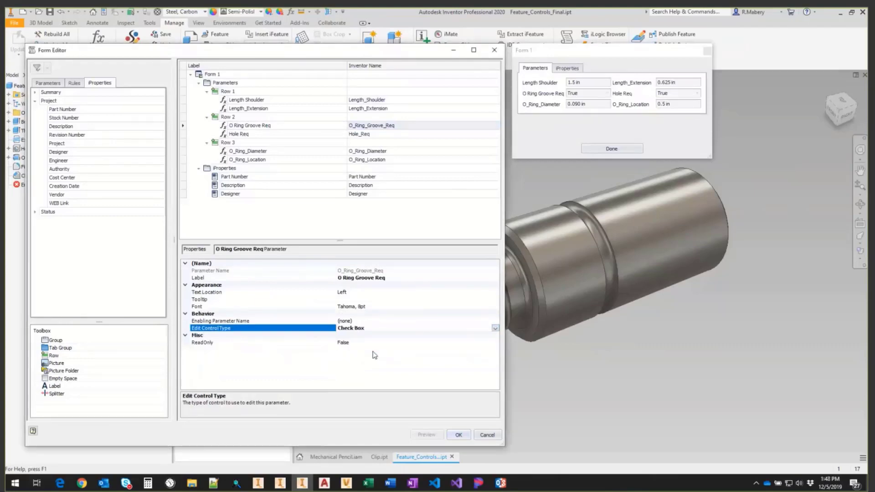
pyautogui.click(242, 135)
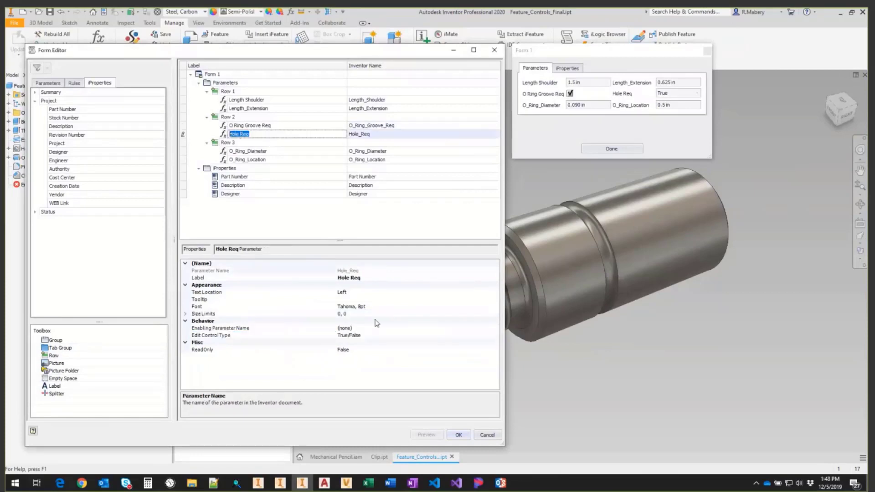
pyautogui.click(322, 336)
pyautogui.click(496, 337)
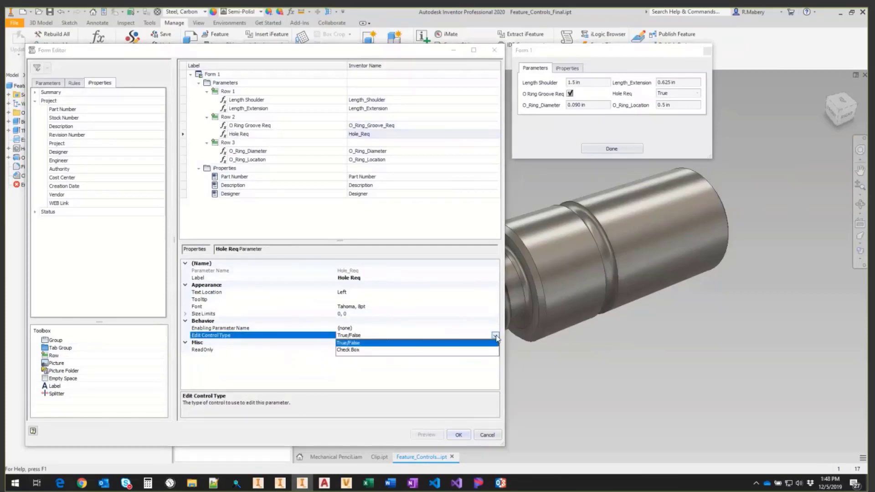
pyautogui.click(407, 351)
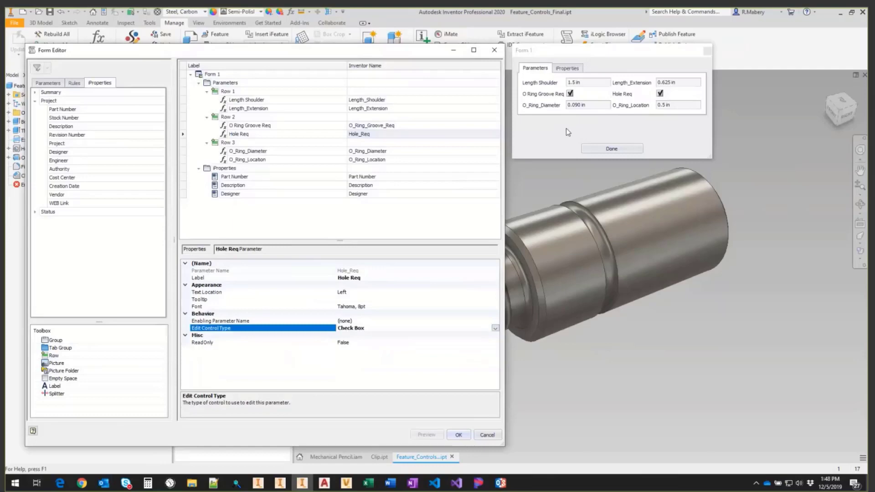
pyautogui.click(459, 435)
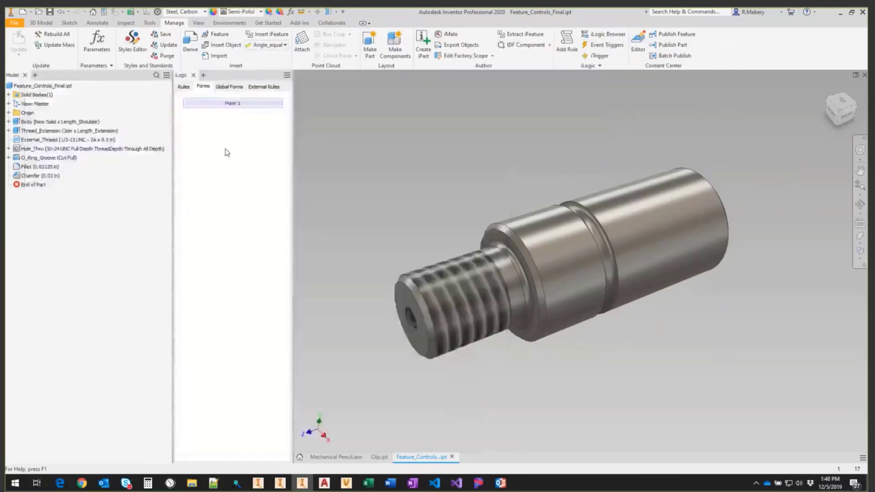
# Open Form 1 and test O Ring Groove Req by toggling it off and on, leaving it on.
pyautogui.click(232, 103)
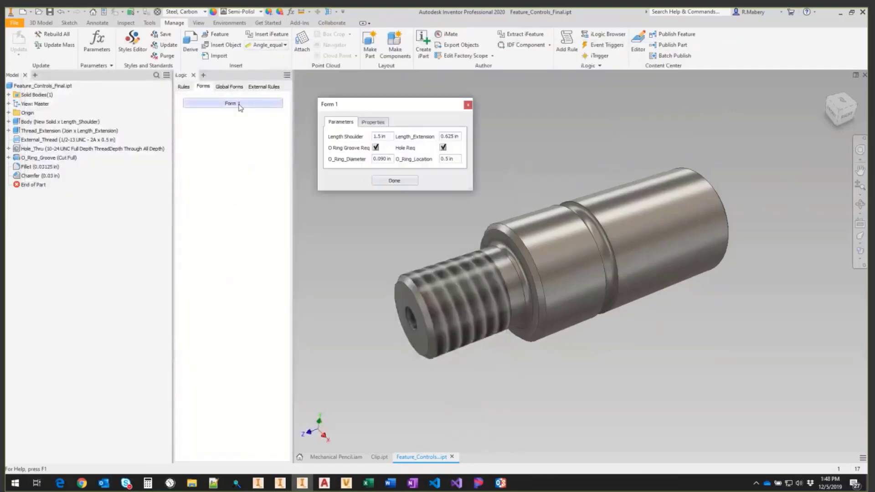
pyautogui.click(375, 148)
pyautogui.click(375, 148)
pyautogui.click(375, 148)
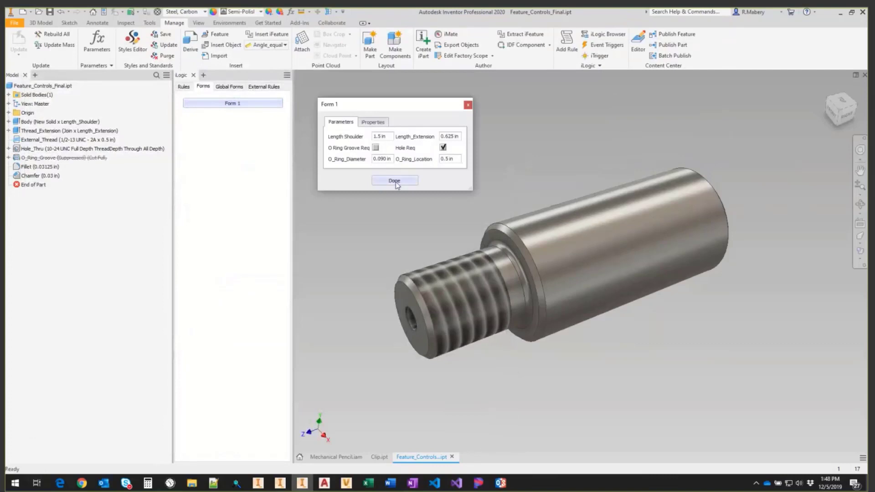
pyautogui.click(375, 148)
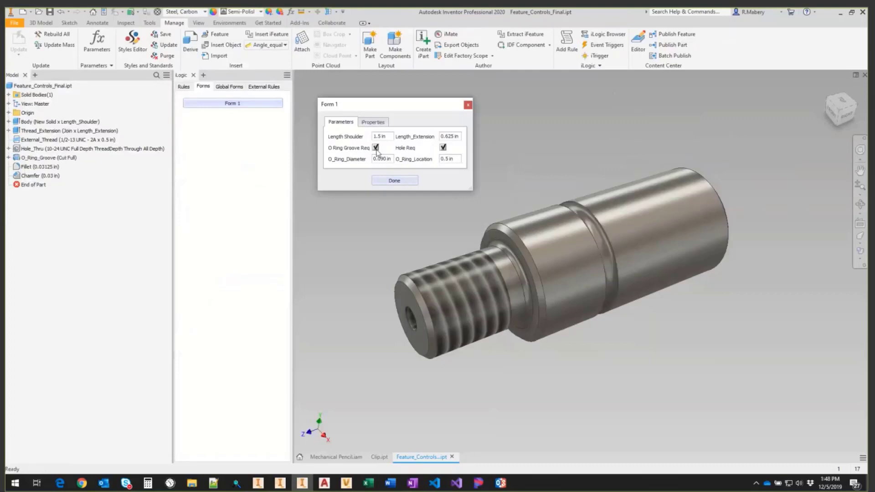
pyautogui.click(376, 147)
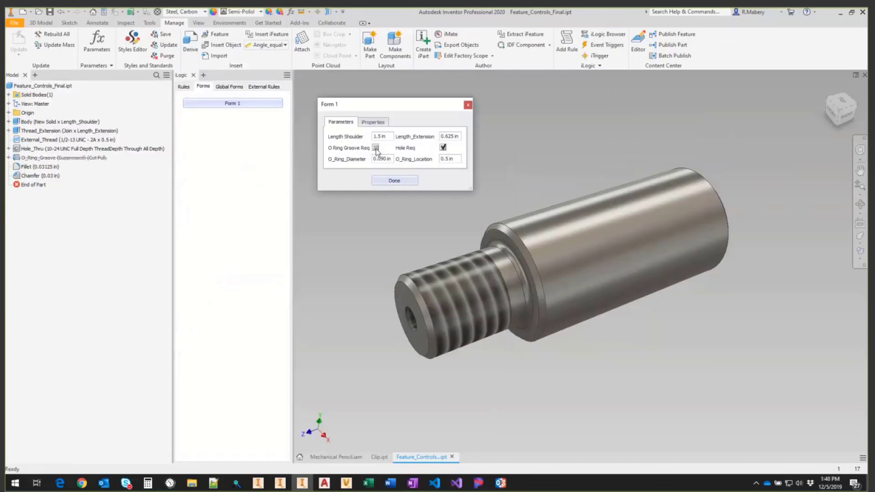
pyautogui.click(376, 147)
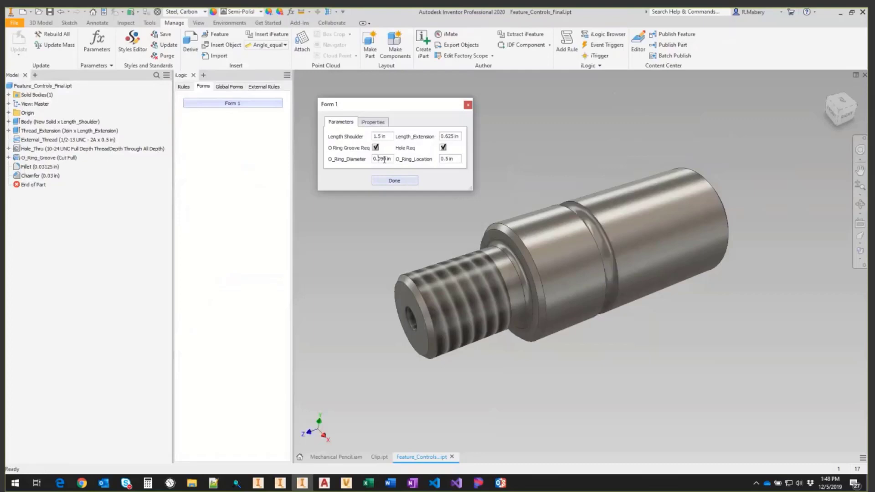
# Set O_Ring_Diameter to 0.125 in and O_Ring_Location to 0.625 in using the form.
pyautogui.doubleClick(383, 159)
pyautogui.write('125')
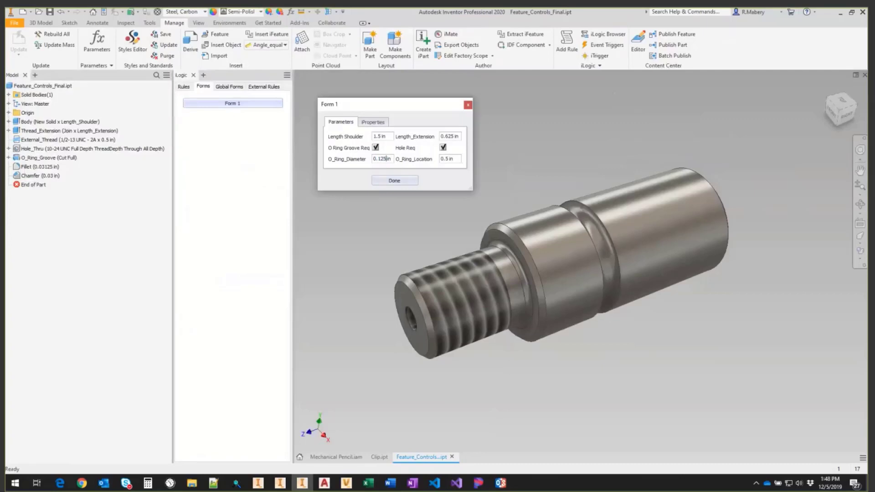
pyautogui.moveTo(456, 158); pyautogui.dragTo(426, 161)
pyautogui.write('0.625')
pyautogui.press('Return')
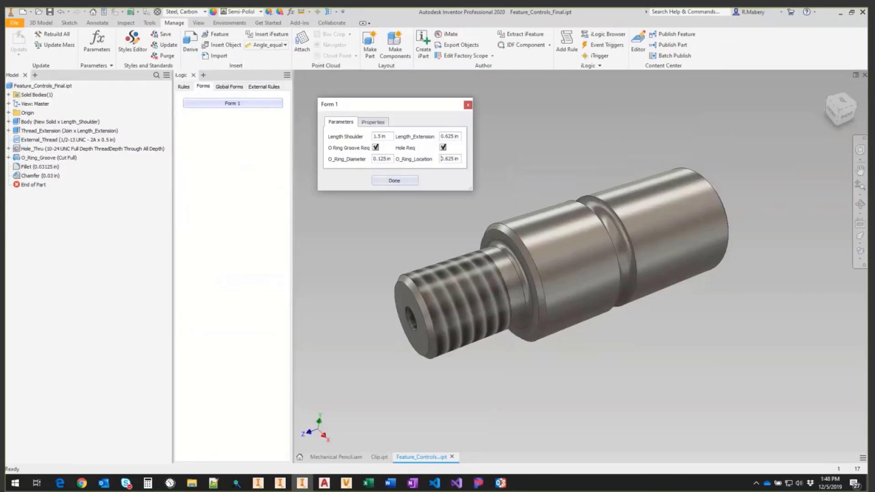
# With the O-ring groove off, set O_Ring_Diameter to 0.1875 in, toggle the groove on and off again, and close the form.
pyautogui.click(376, 148)
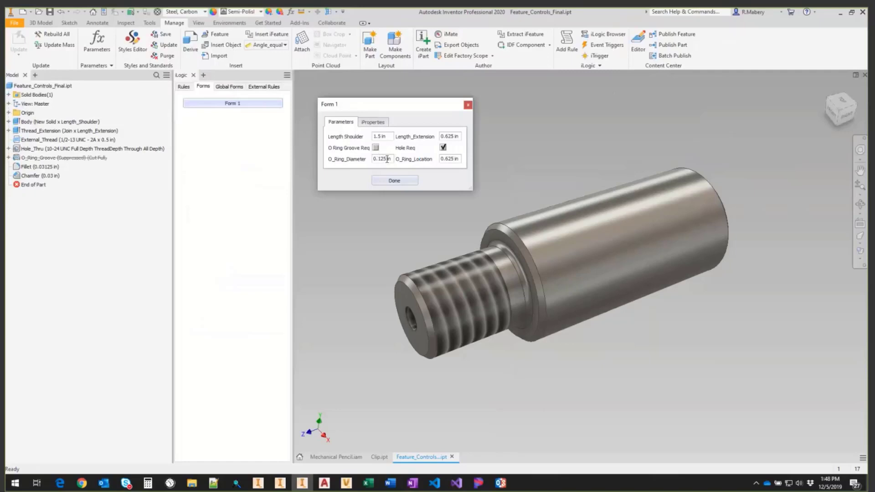
pyautogui.moveTo(388, 159); pyautogui.dragTo(380, 160)
pyautogui.write('.18')
pyautogui.press('BackSpace')
pyautogui.write('5')
pyautogui.click(376, 148)
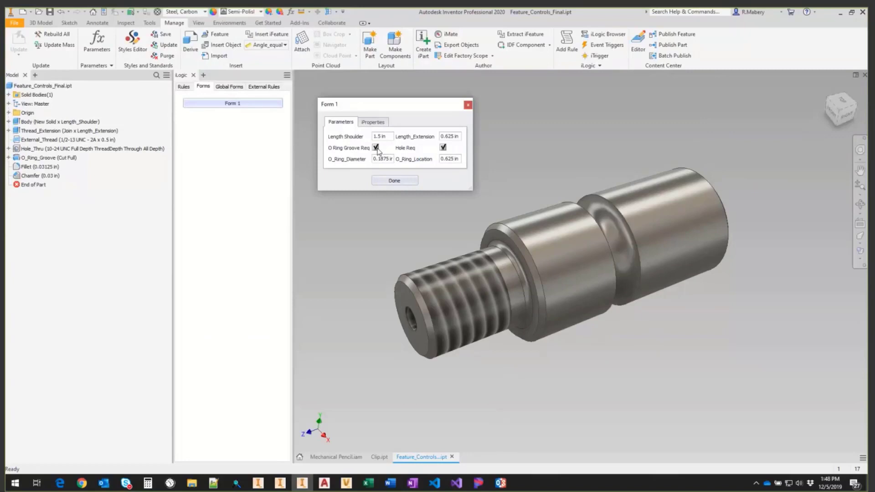
pyautogui.click(376, 148)
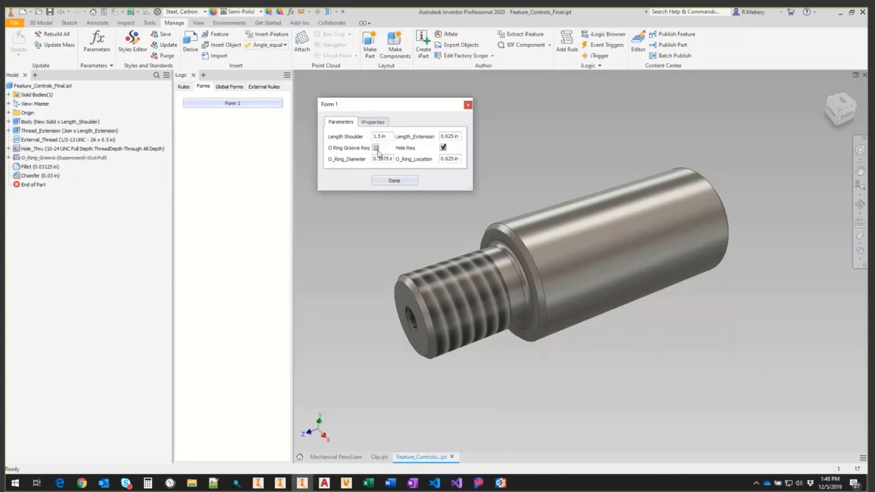
pyautogui.click(387, 183)
# Open Form 1 for editing and examine the Enabling Parameter Name choices for O_Ring_Location.
pyautogui.rightClick(224, 108)
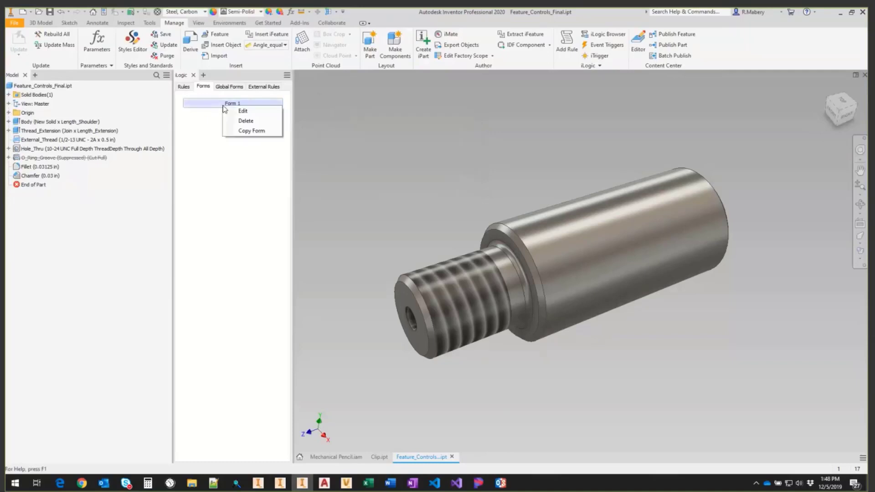
pyautogui.press('Return')
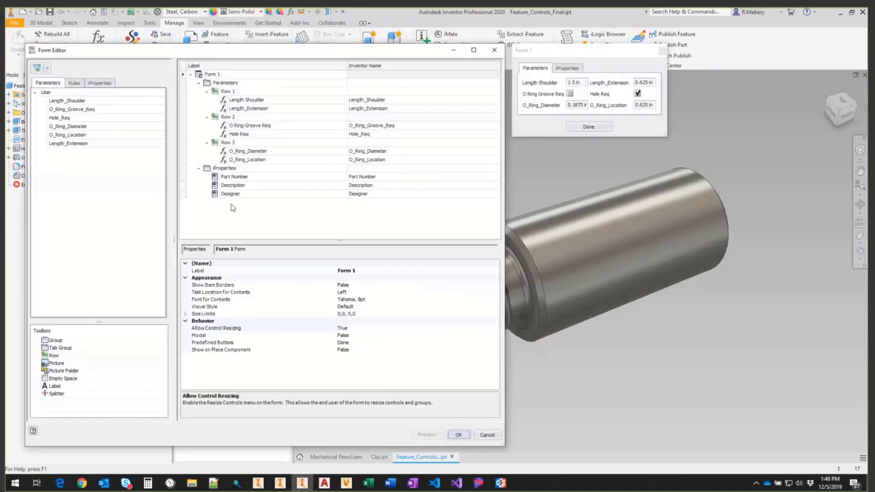
pyautogui.click(224, 153)
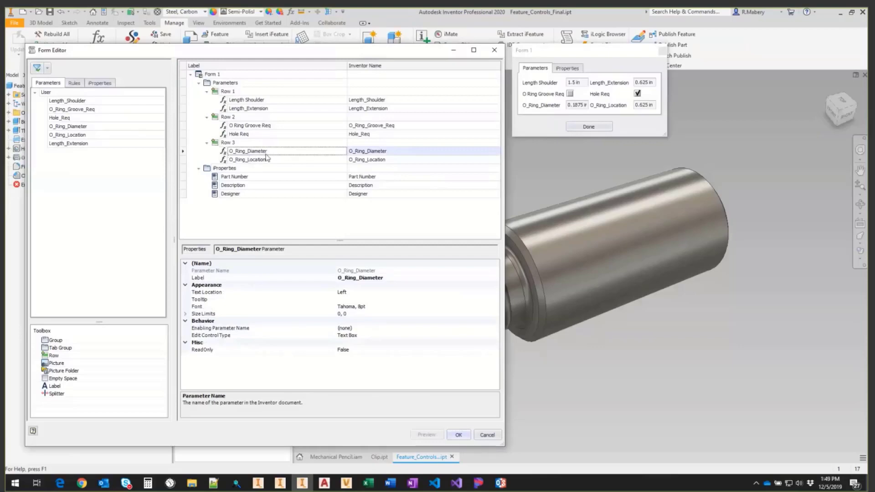
pyautogui.click(224, 162)
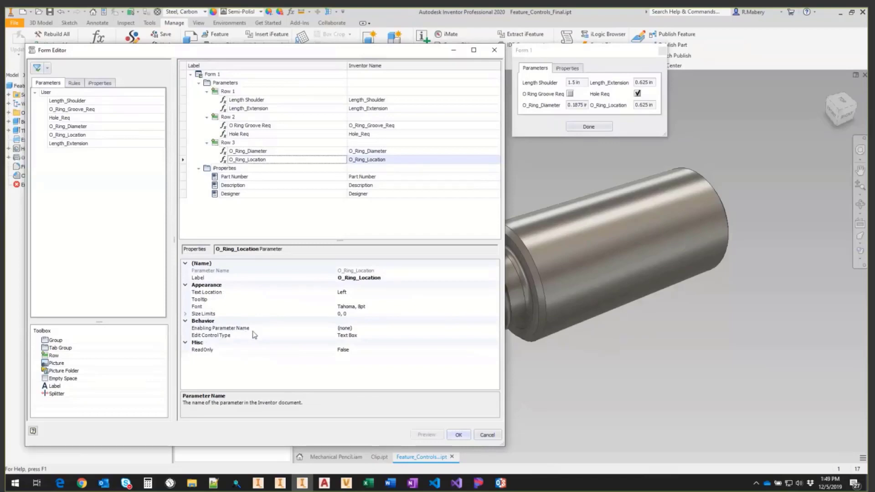
pyautogui.click(345, 329)
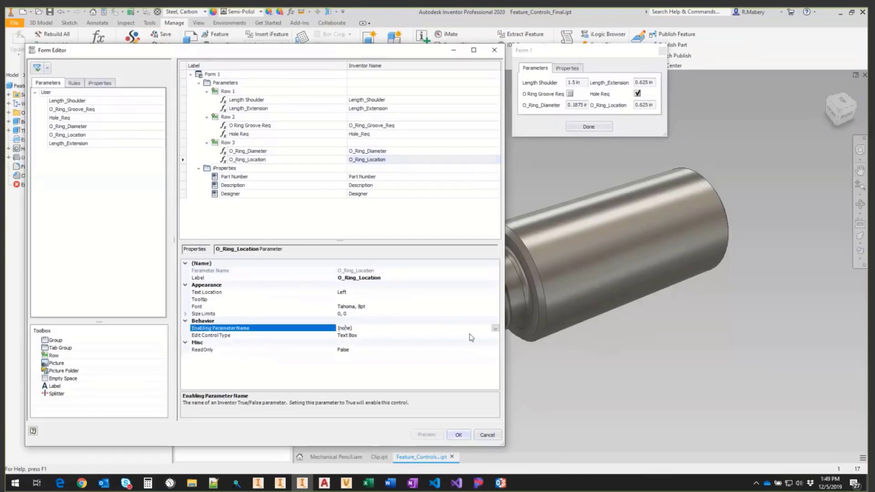
pyautogui.click(495, 329)
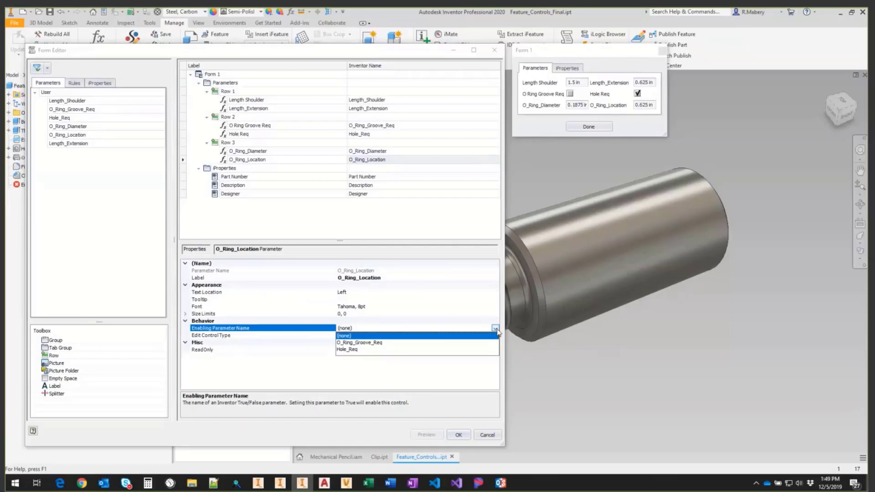
pyautogui.click(391, 378)
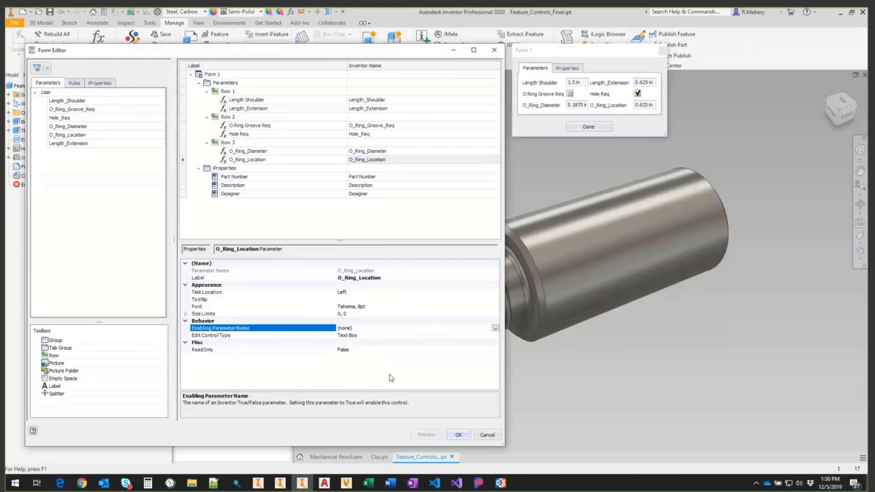
# Add a group to Row 3 and place O_Ring_Diameter and O_Ring_Location inside it.
pyautogui.click(226, 142)
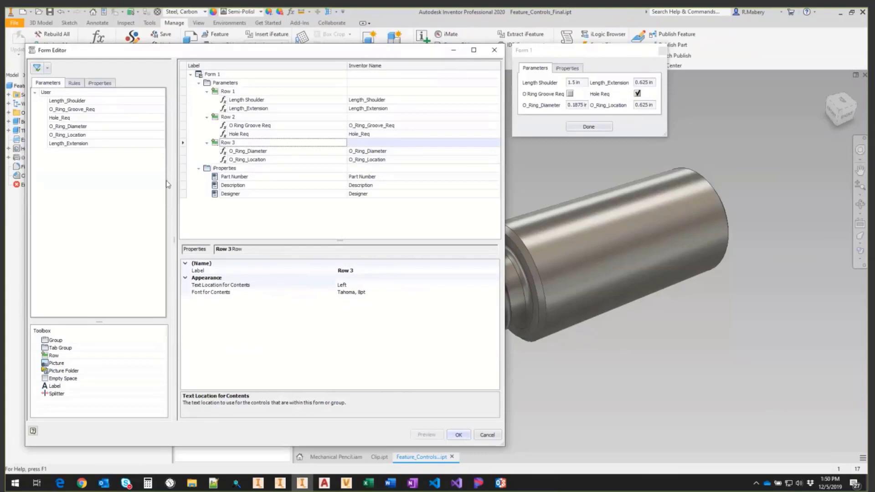
pyautogui.moveTo(56, 343); pyautogui.dragTo(231, 157)
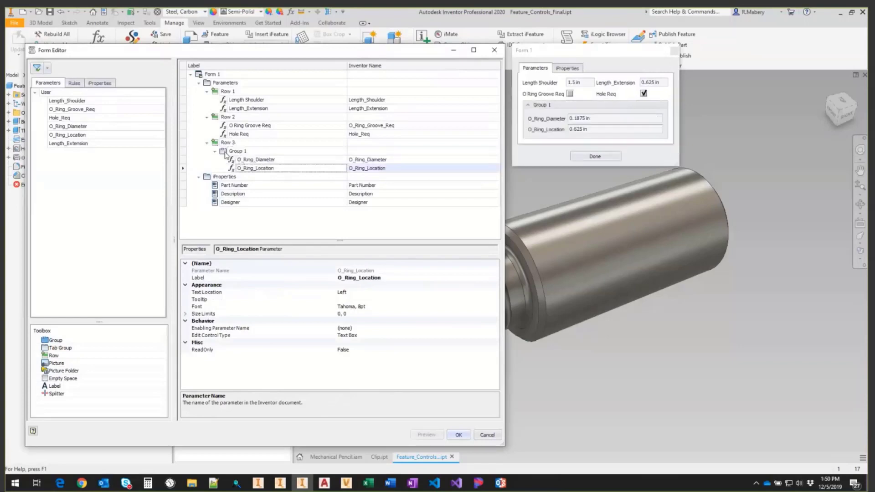
# Set the Enabling Parameter Name of Group 1 to O_Ring_Groove_Req.
pyautogui.click(235, 151)
pyautogui.click(263, 335)
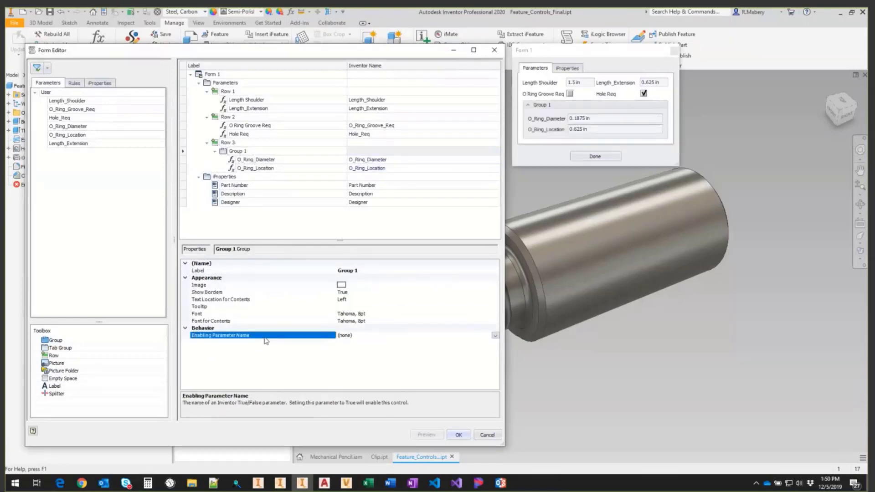
pyautogui.click(496, 336)
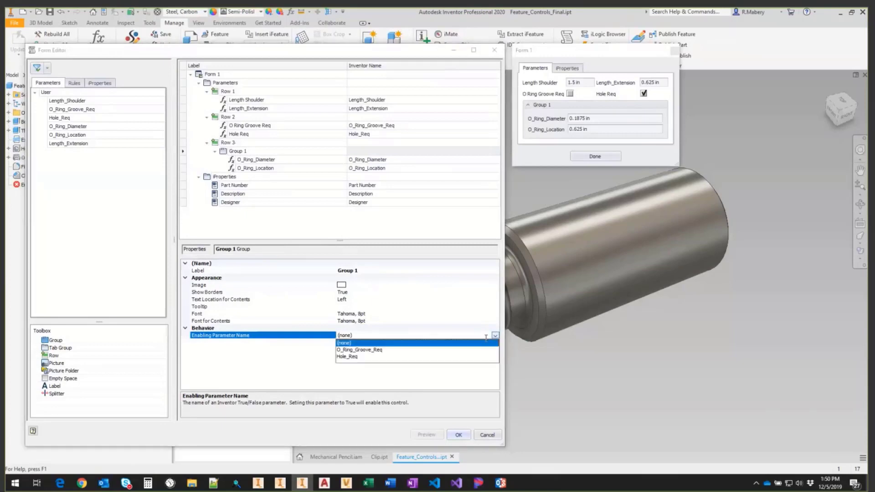
pyautogui.click(370, 350)
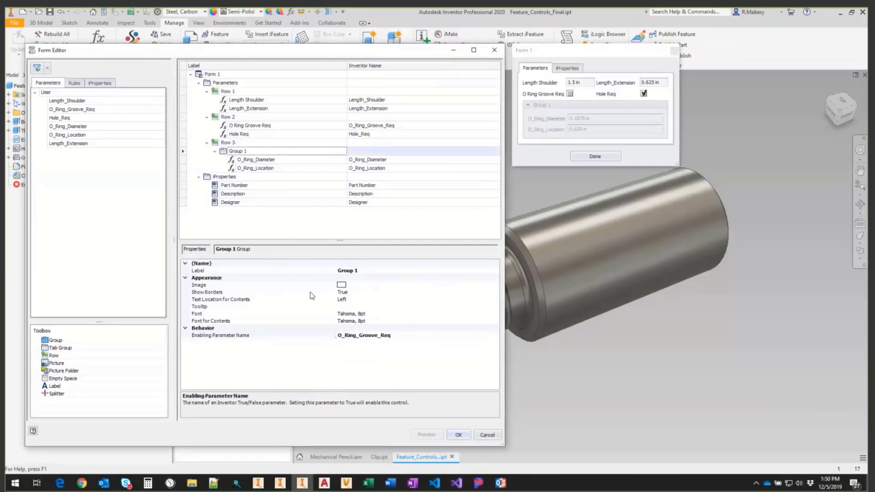
# Hide the borders of Group 1, arrange O_Ring_Location and O_Ring_Diameter in a new row inside it, and save the form.
pyautogui.doubleClick(296, 292)
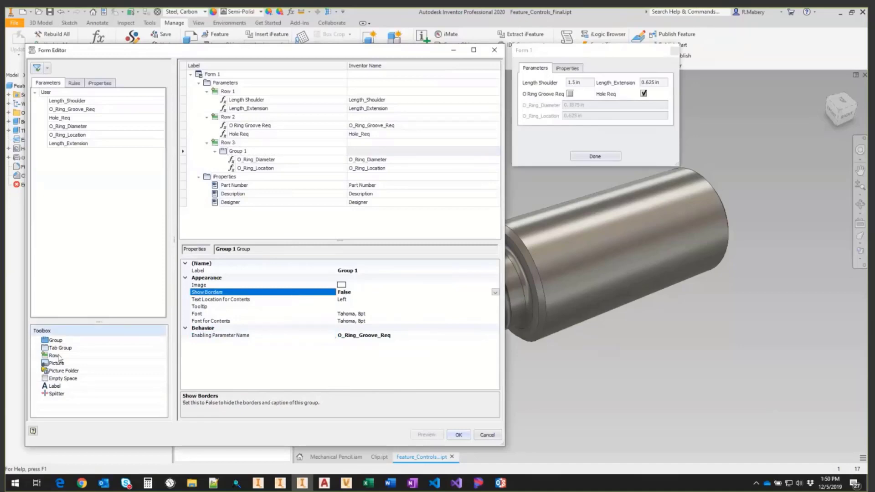
pyautogui.moveTo(54, 356); pyautogui.dragTo(249, 165)
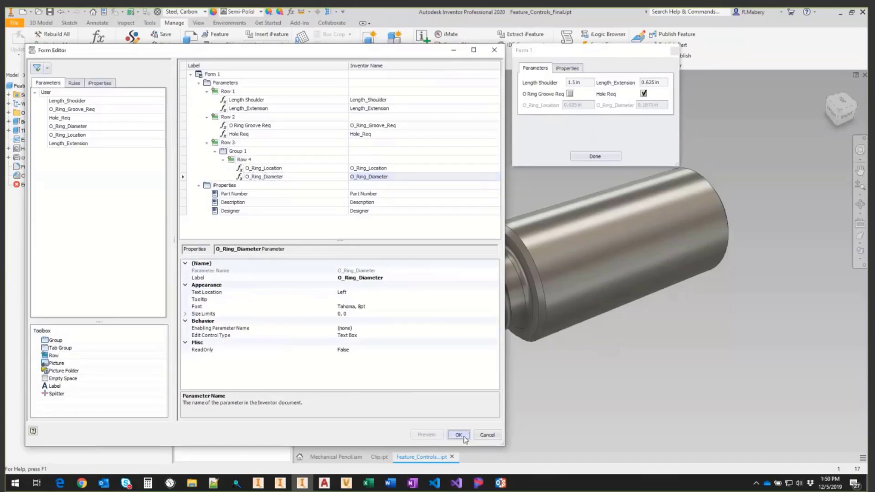
pyautogui.click(458, 434)
# Open Form 1, turn on O Ring Groove Req, and set O_Ring_Location to 1.125 in.
pyautogui.click(254, 105)
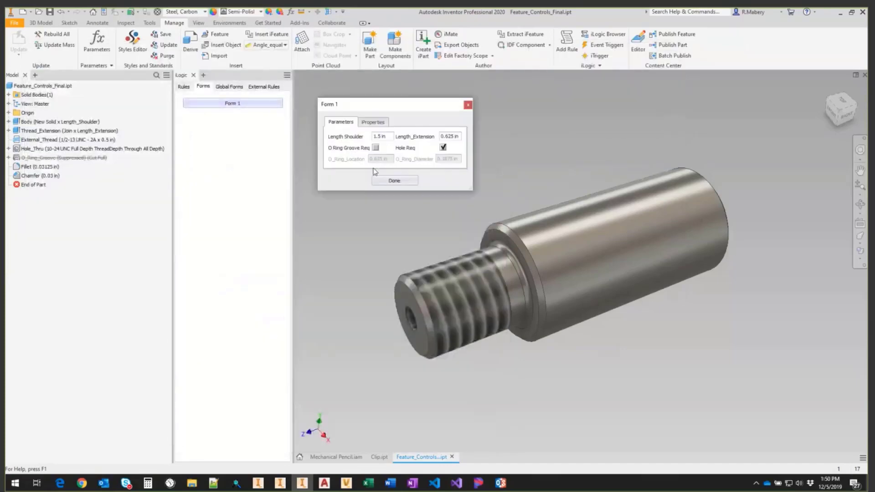
pyautogui.click(376, 148)
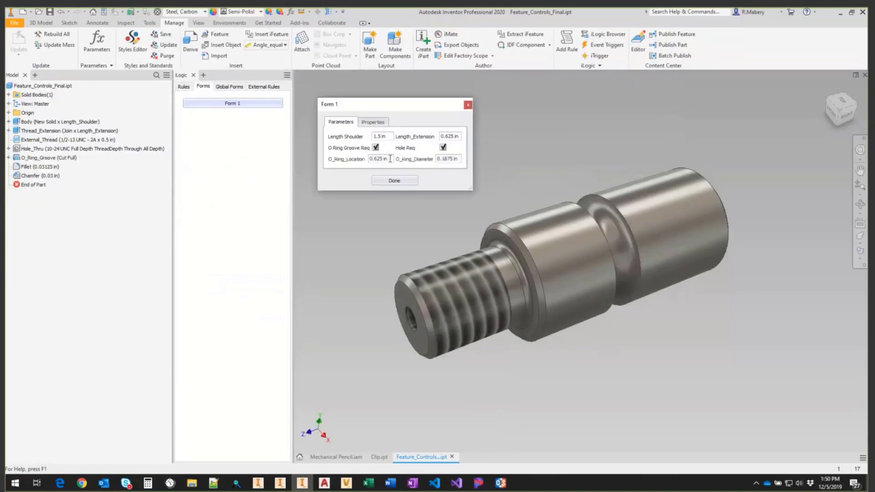
pyautogui.press('Tab')
pyautogui.write('1.125')
pyautogui.press('Return')
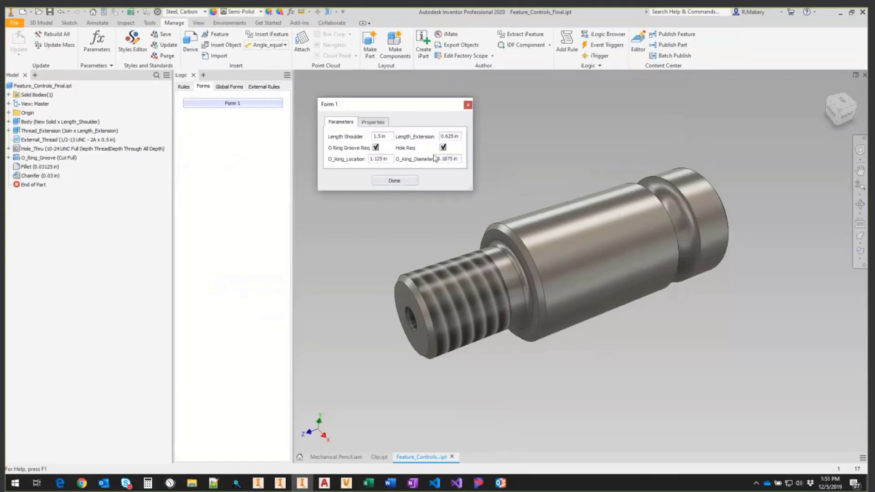
# Set O_Ring_Diameter to 0.090 in and close the form.
pyautogui.doubleClick(447, 159)
pyautogui.write('0.090')
pyautogui.press('Return')
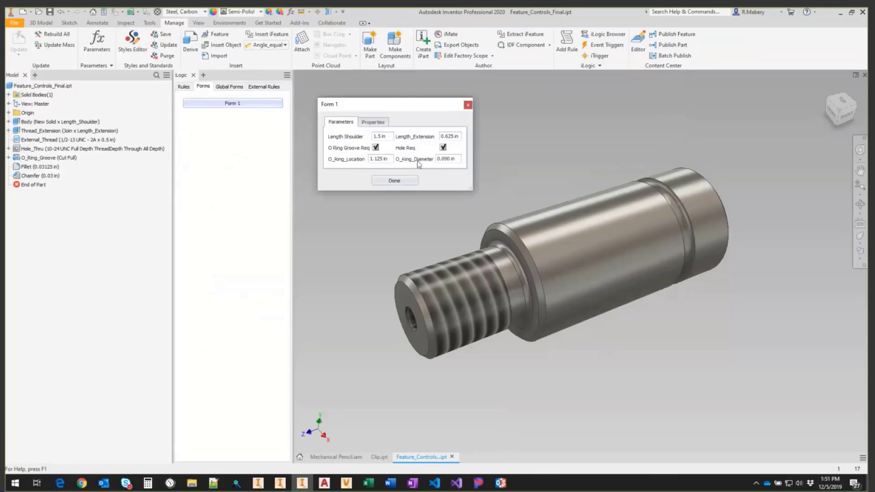
pyautogui.click(397, 181)
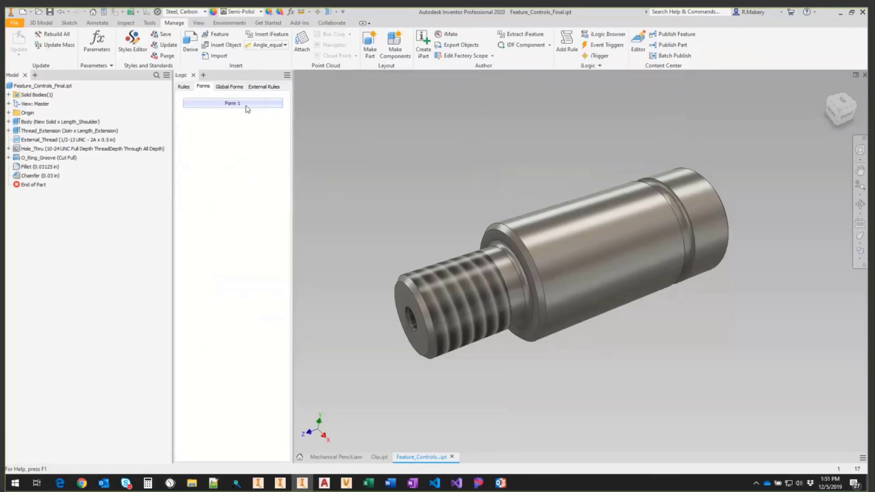
# Relabel Form 1 with the owner's first name in possessive form followed by "Form", save it, and check the title on the opened form.
pyautogui.rightClick(245, 106)
pyautogui.click(266, 111)
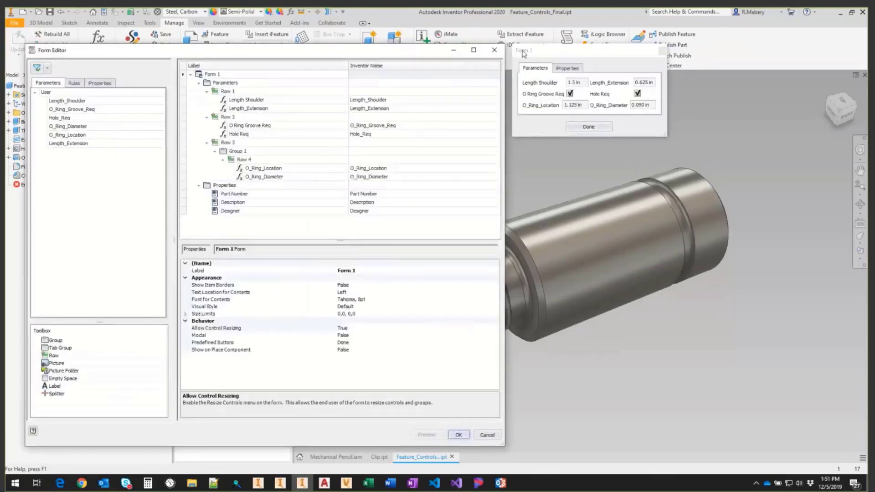
pyautogui.click(200, 75)
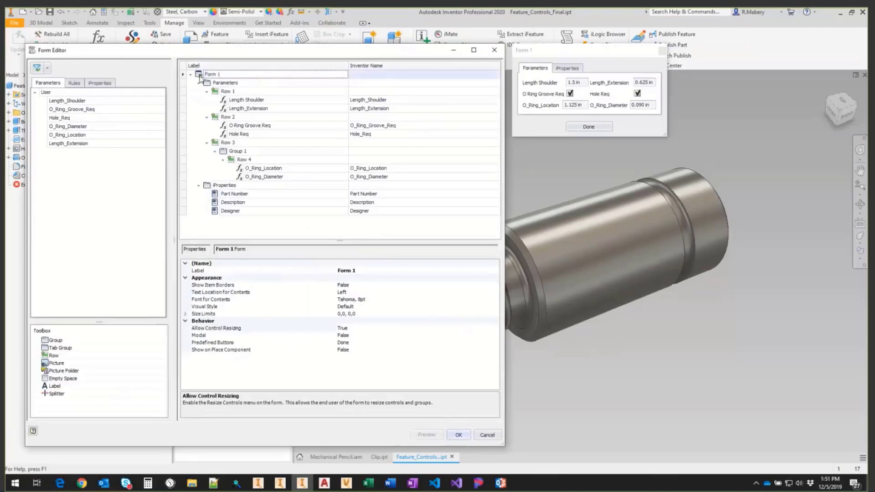
pyautogui.click(289, 271)
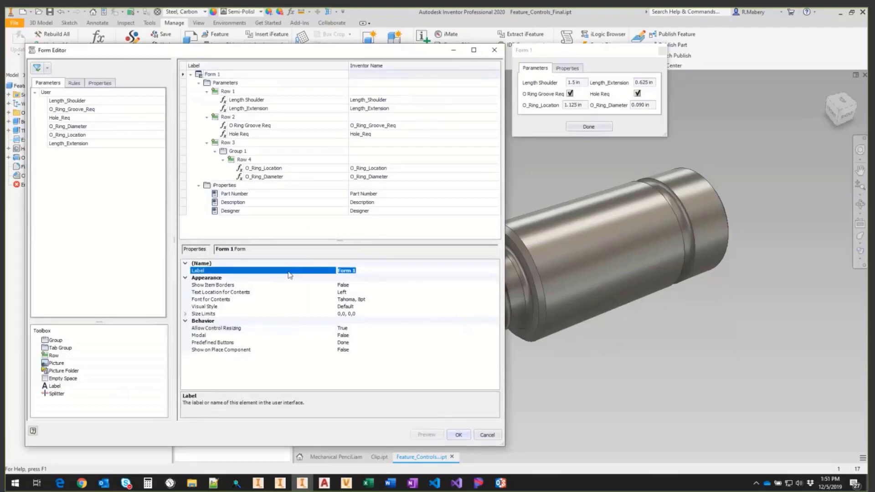
pyautogui.write("Randy's Form")
pyautogui.press('Return')
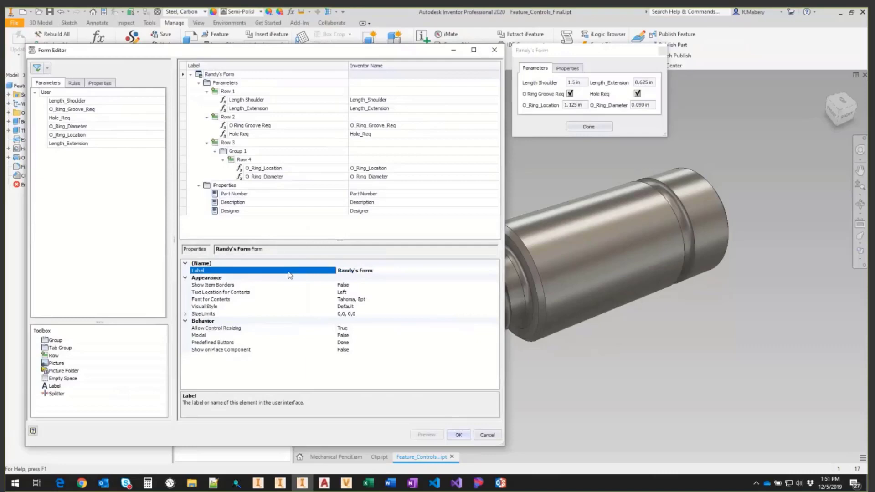
pyautogui.click(458, 435)
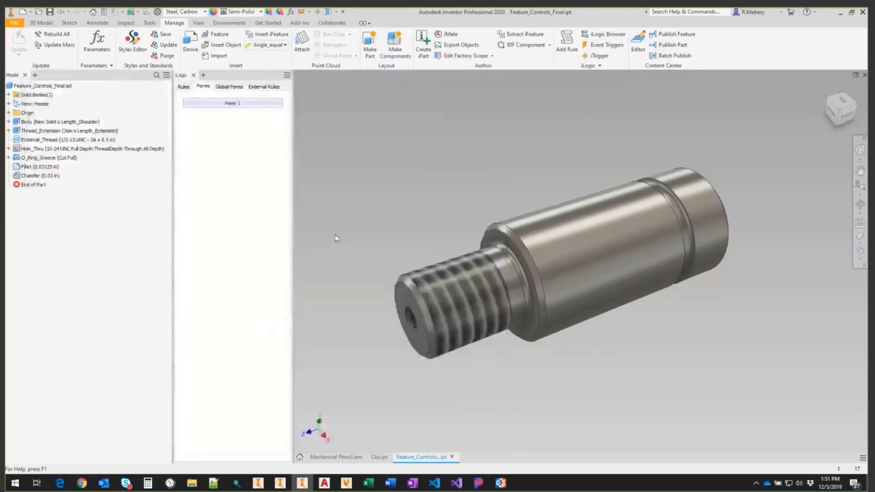
pyautogui.click(241, 104)
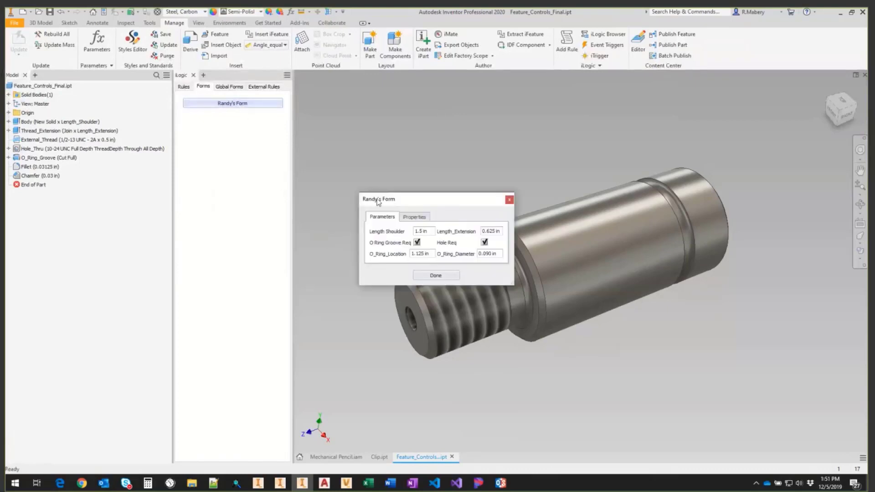
pyautogui.click(510, 201)
# Open the renamed form for editing and examine the Text Location choices for O_Ring_Location.
pyautogui.rightClick(246, 105)
pyautogui.click(310, 130)
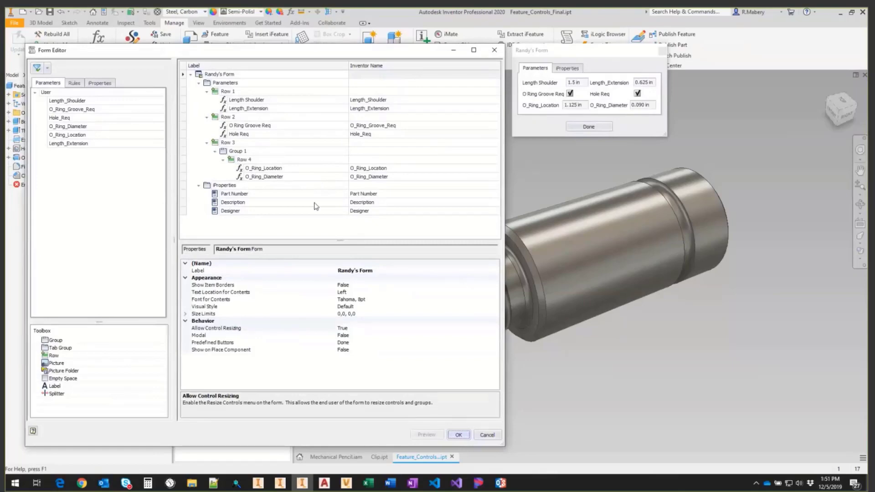
pyautogui.click(236, 171)
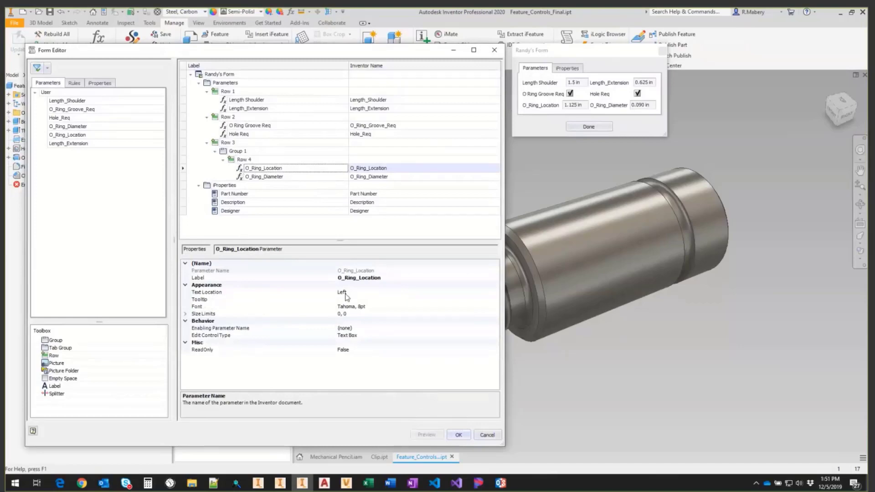
pyautogui.click(345, 294)
pyautogui.click(496, 292)
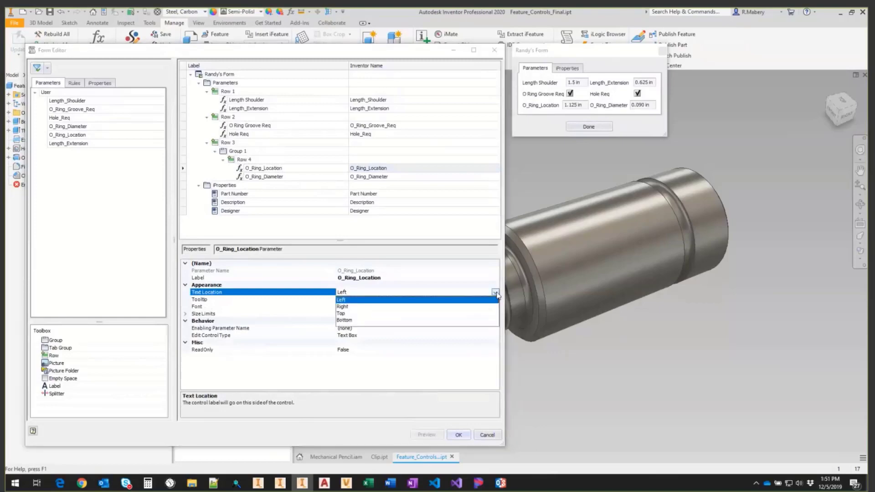
pyautogui.click(379, 253)
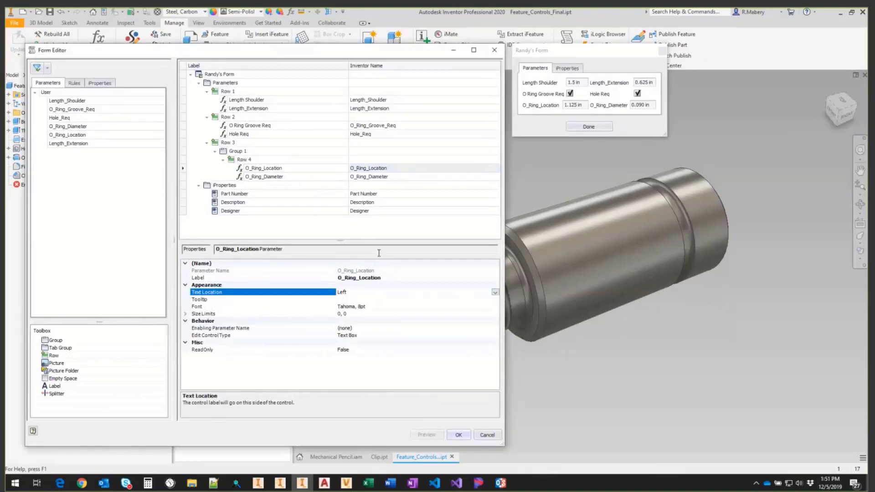
pyautogui.click(237, 151)
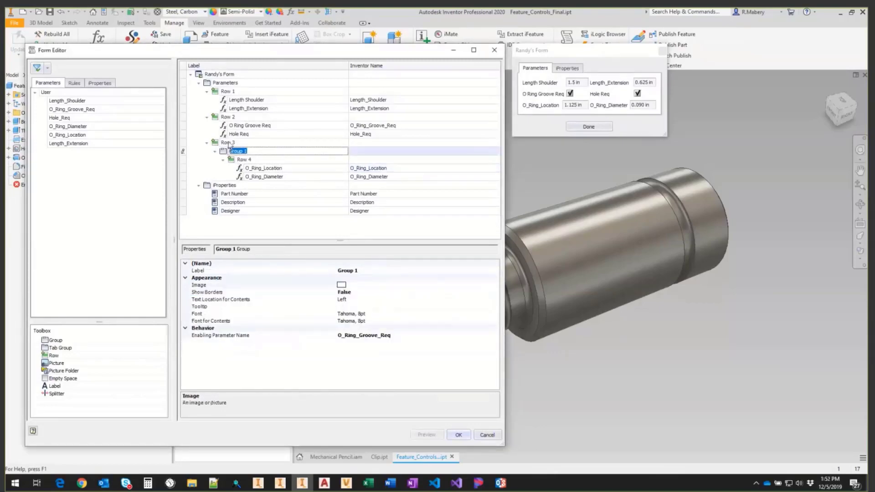
pyautogui.doubleClick(228, 142)
# Set the whole form's Text Location for Contents to Top, check both tabs in the preview, and save the form.
pyautogui.click(201, 75)
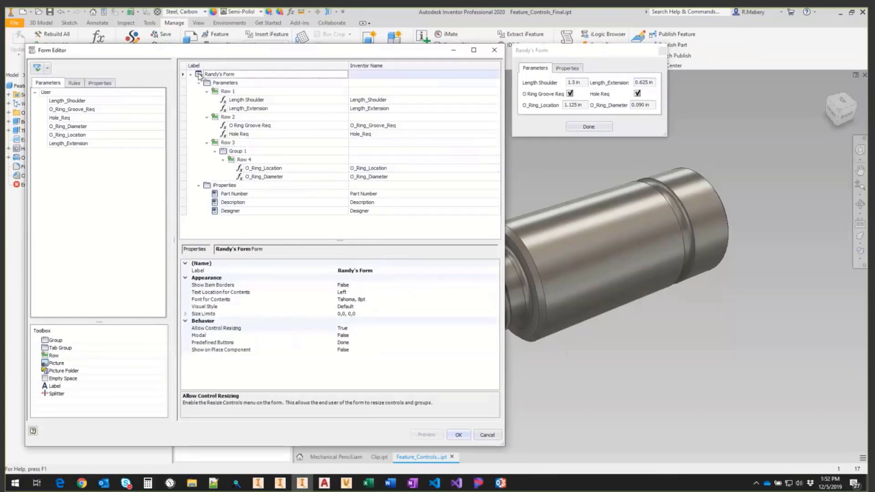
pyautogui.click(292, 292)
pyautogui.click(495, 292)
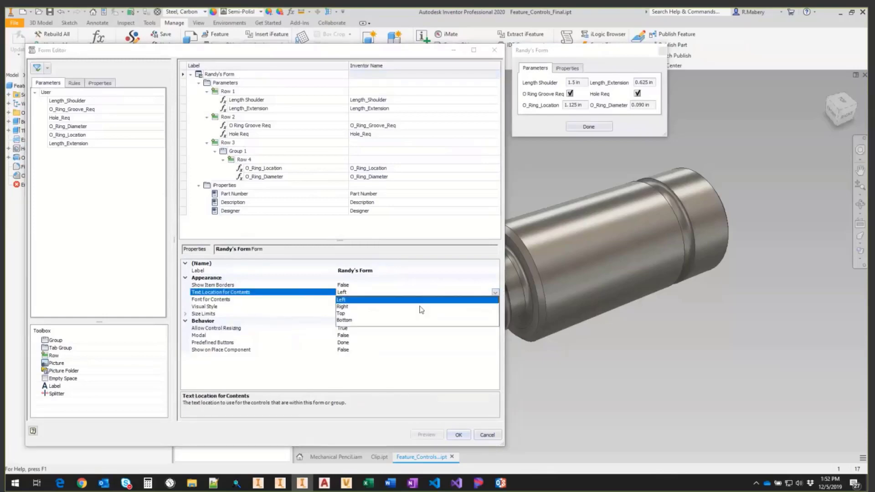
pyautogui.click(365, 313)
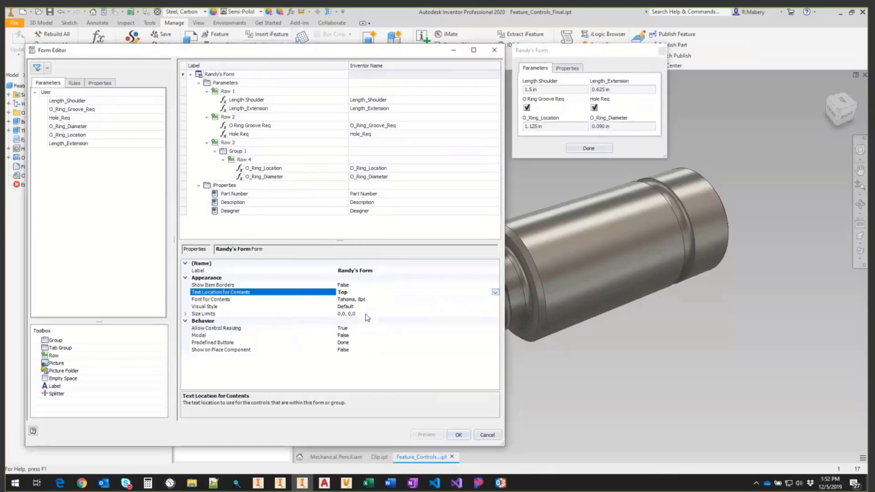
pyautogui.click(574, 70)
pyautogui.click(541, 71)
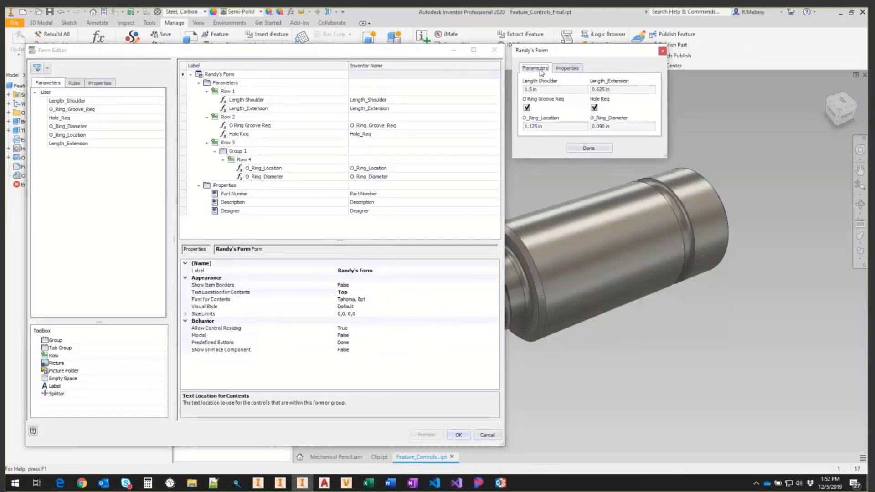
pyautogui.click(459, 435)
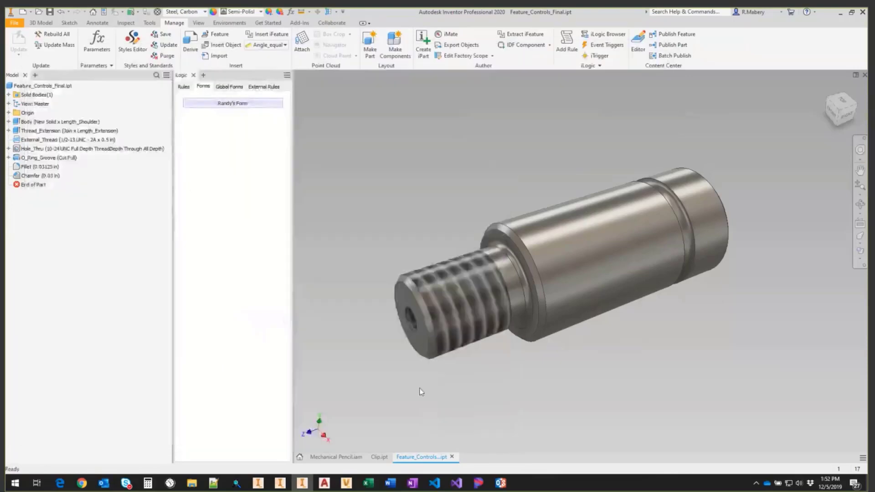
# Open the form and set Length_Extension to 1 in.
pyautogui.click(234, 106)
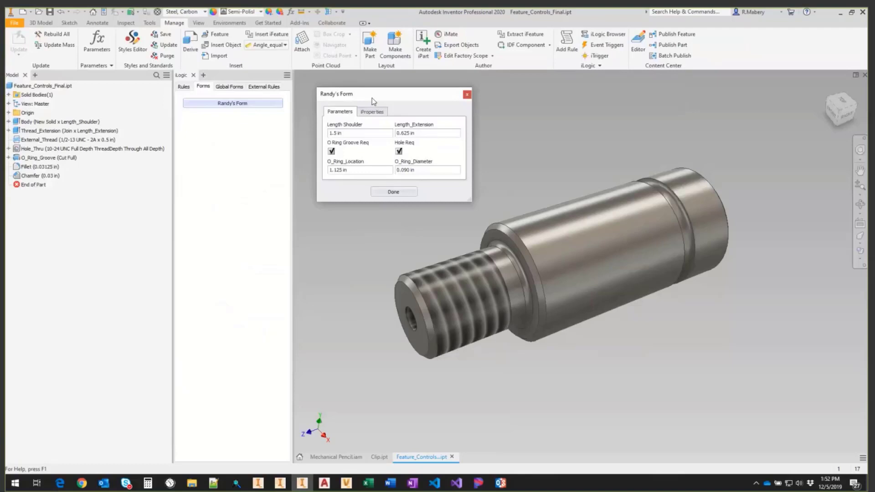
pyautogui.moveTo(420, 134); pyautogui.dragTo(372, 139)
pyautogui.write('1')
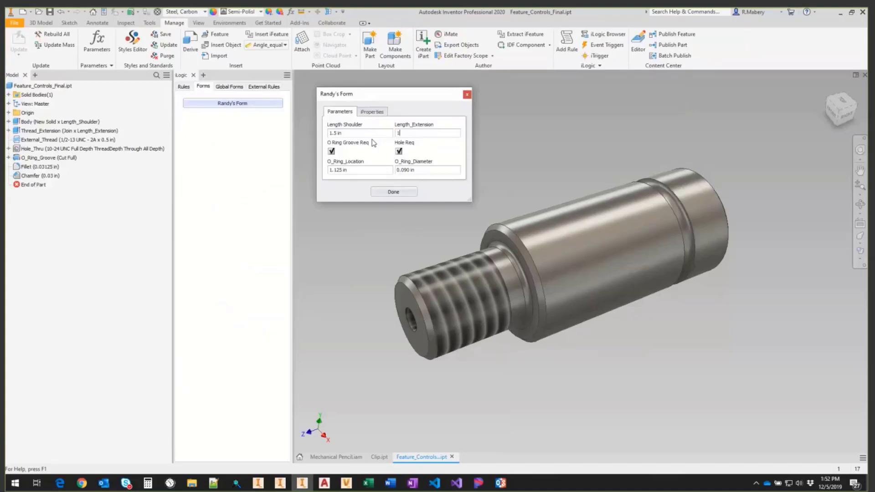
pyautogui.press('Return')
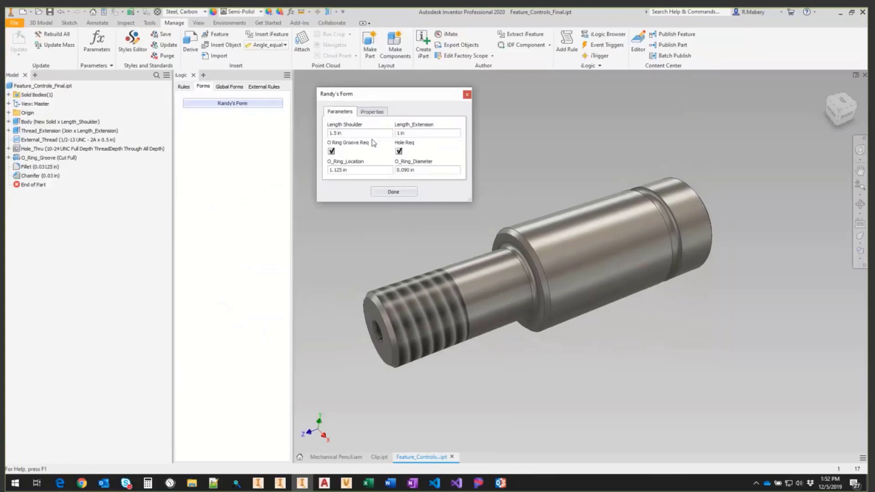